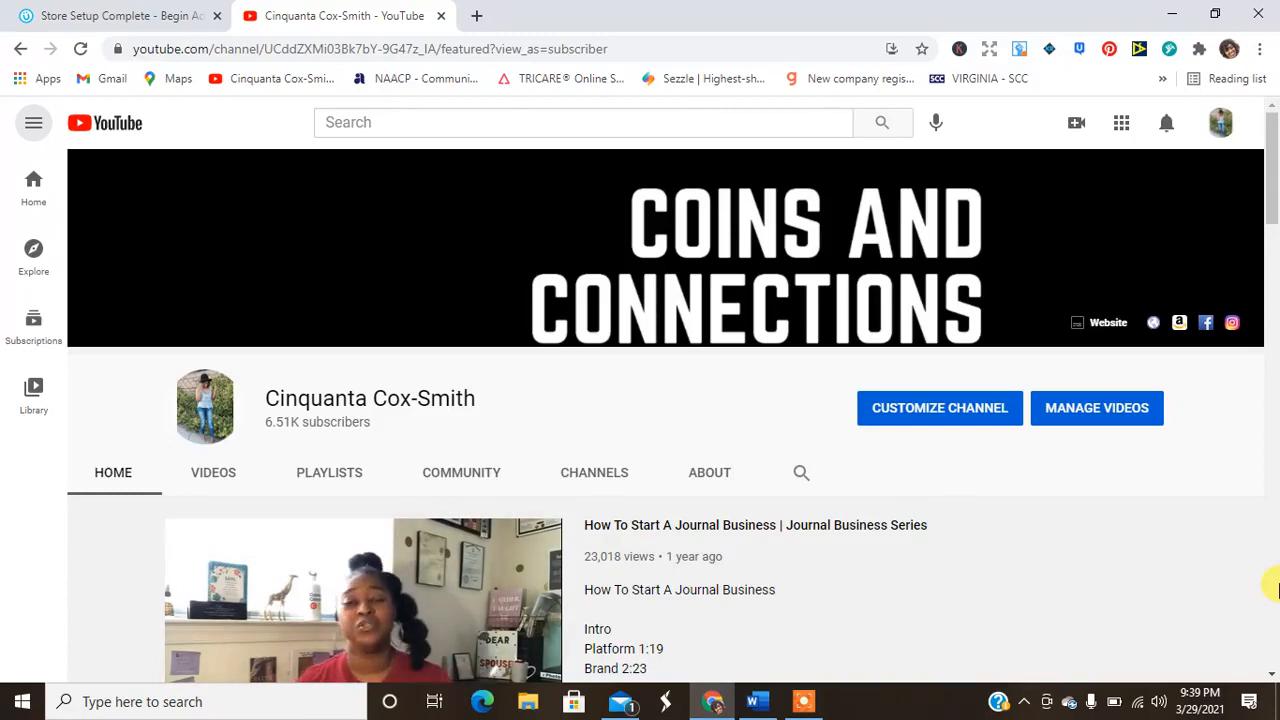
Switch to the Design By Humans store setup page and start adding the first product to the store
left_click(115, 25)
scroll(1272, 275, "down", 1)
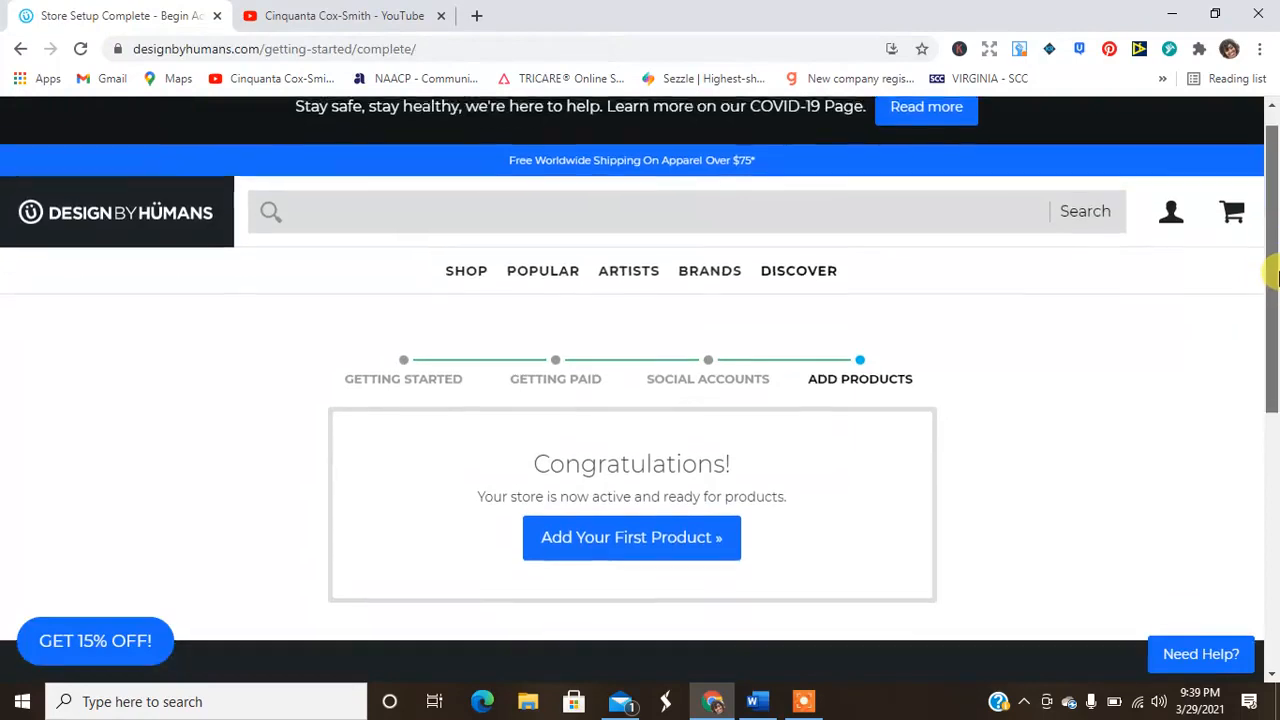
scroll(1272, 285, "down", 1)
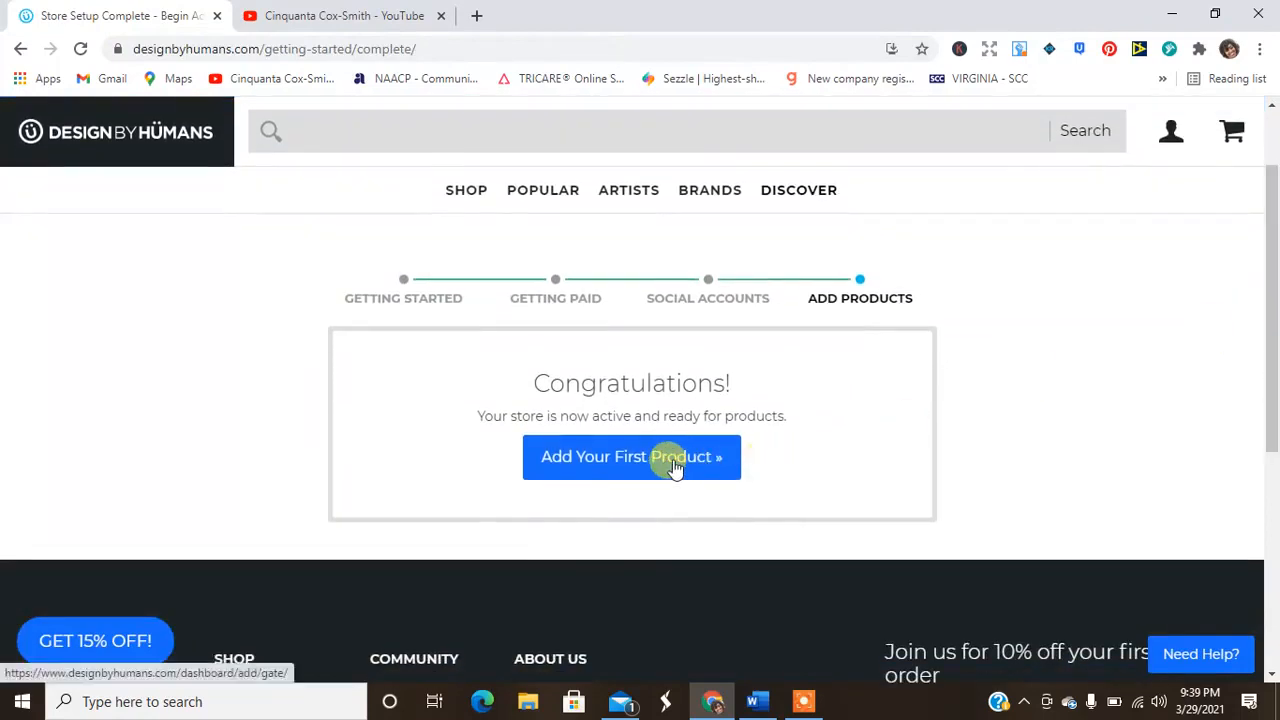
left_click(676, 467)
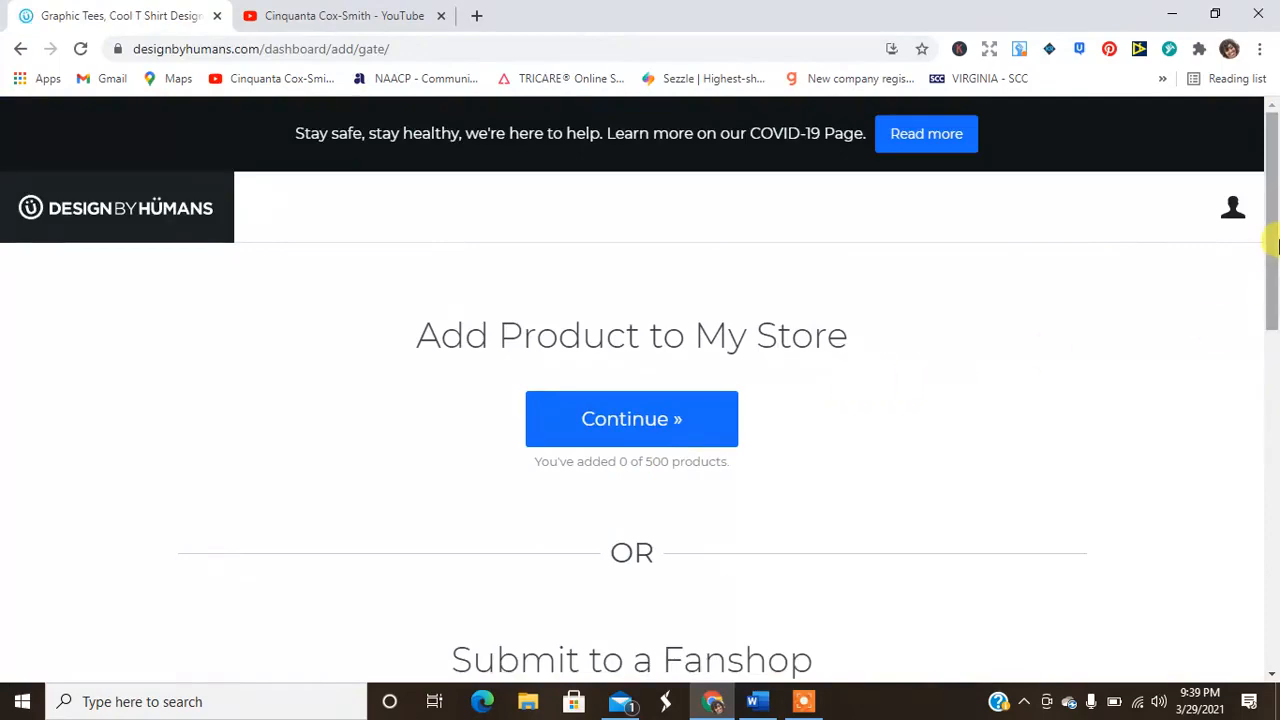
left_click_drag(1276, 245, 1274, 300)
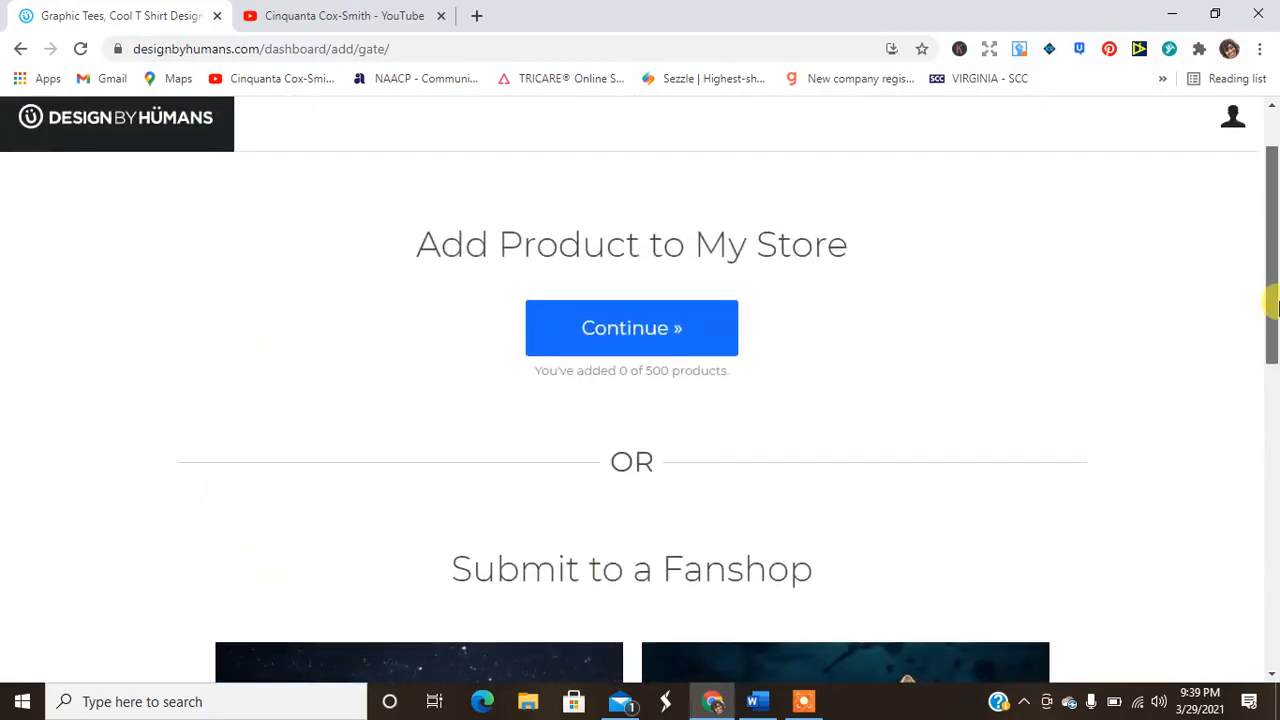
left_click(625, 338)
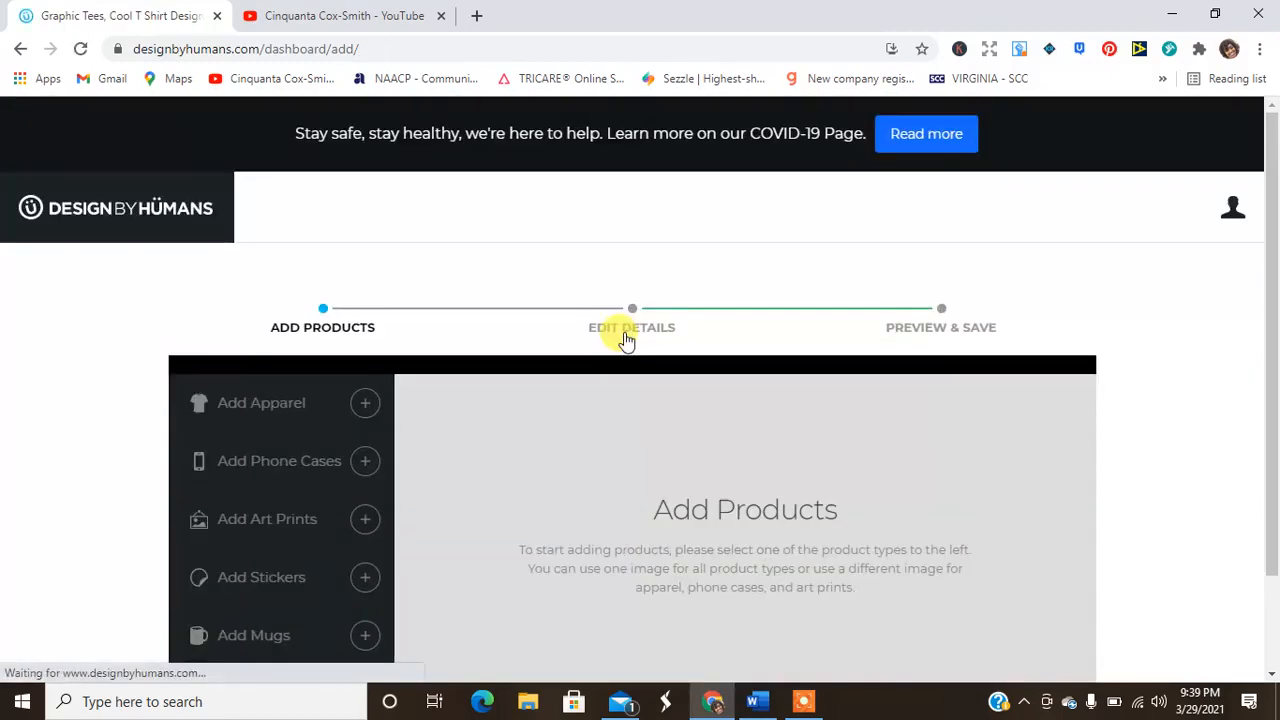
Choose apparel as the product type to add to the store
left_click_drag(1271, 206, 1272, 288)
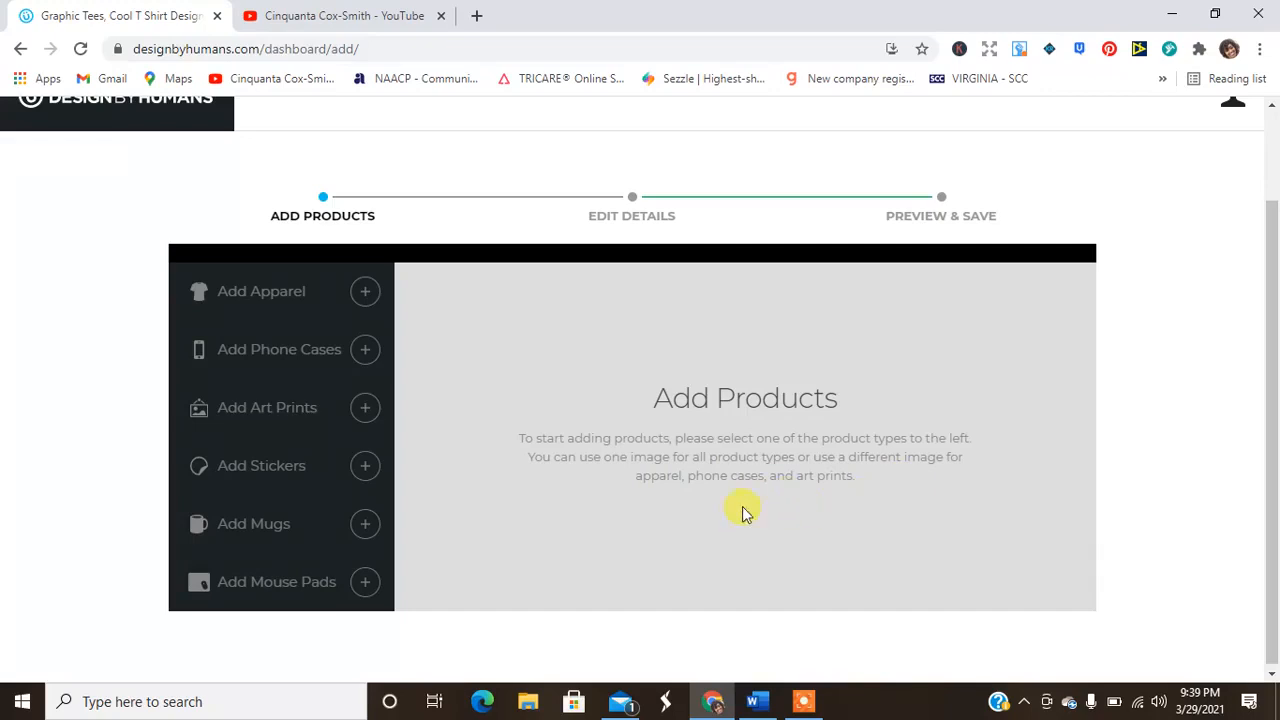
left_click(365, 293)
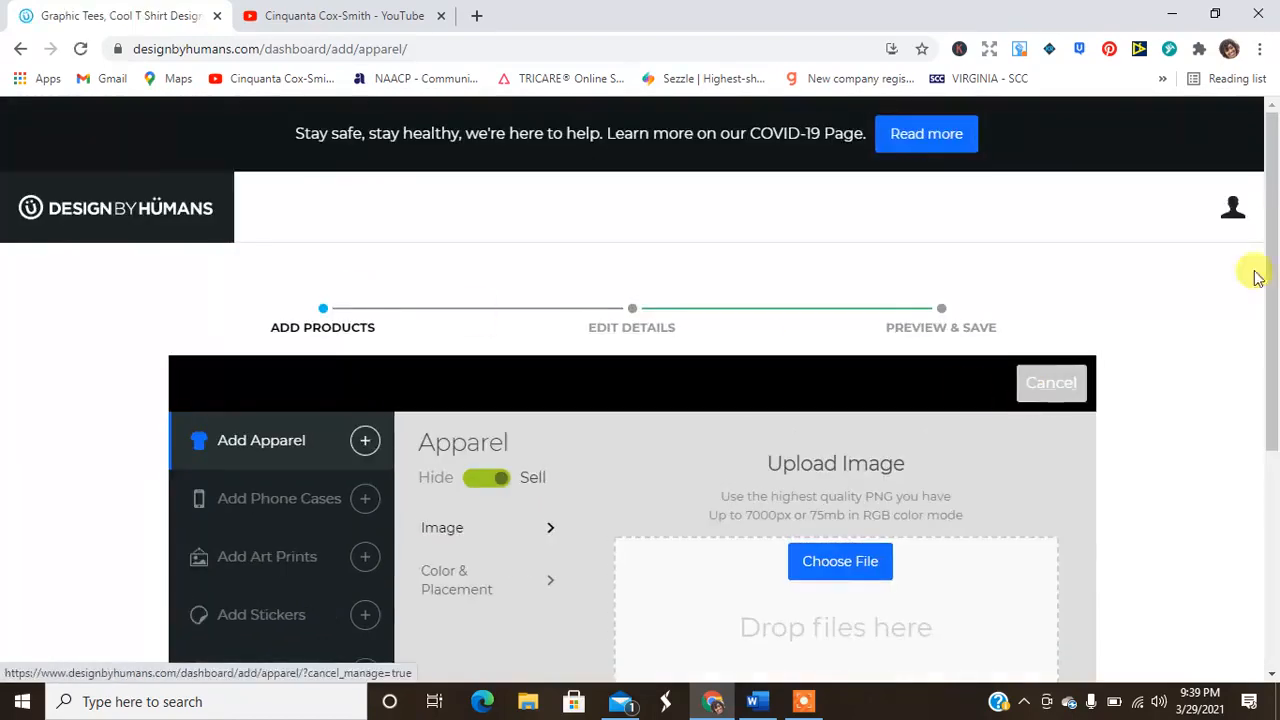
left_click_drag(1277, 221, 1274, 346)
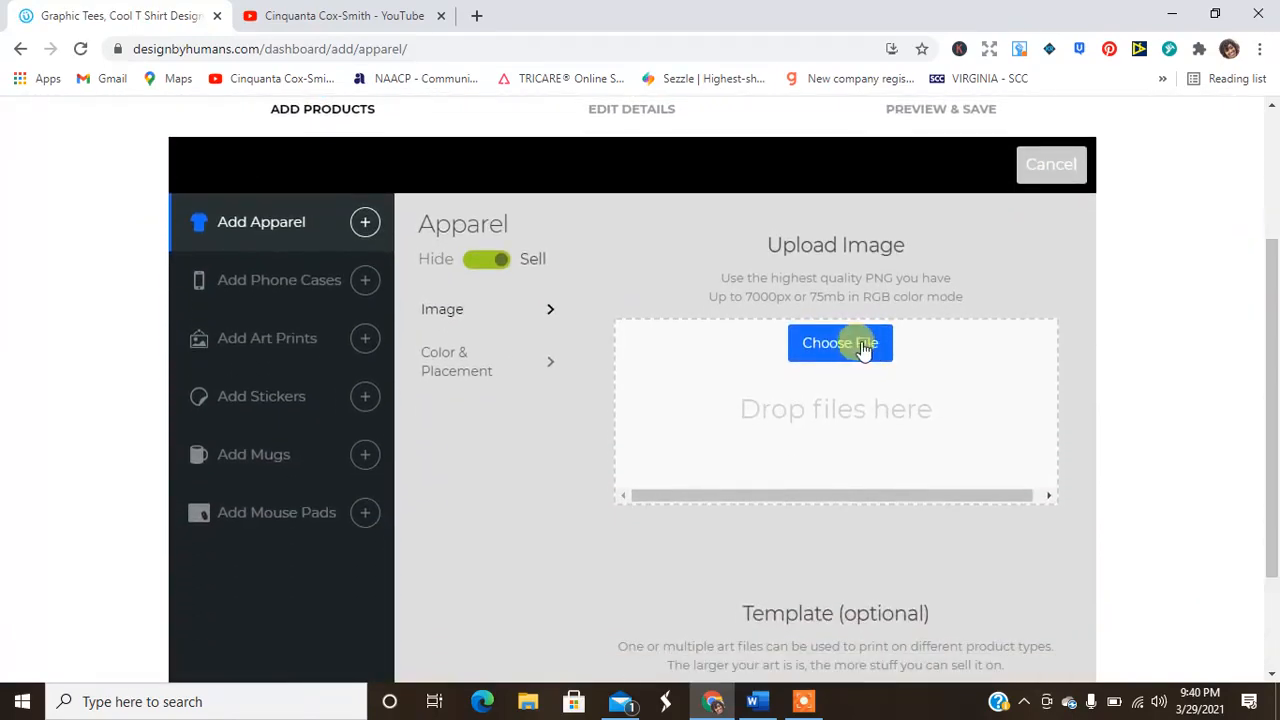
Upload the "LEt your success" PNG artwork as the apparel image
left_click(855, 345)
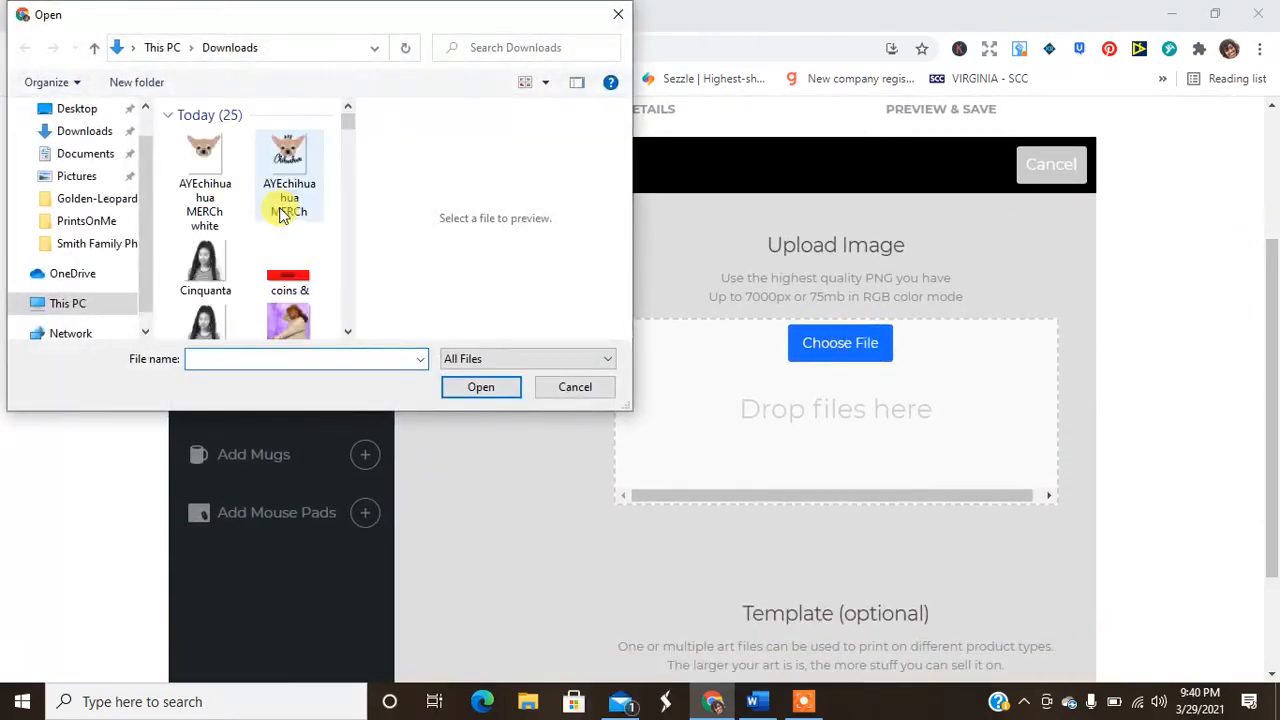
left_click(78, 134)
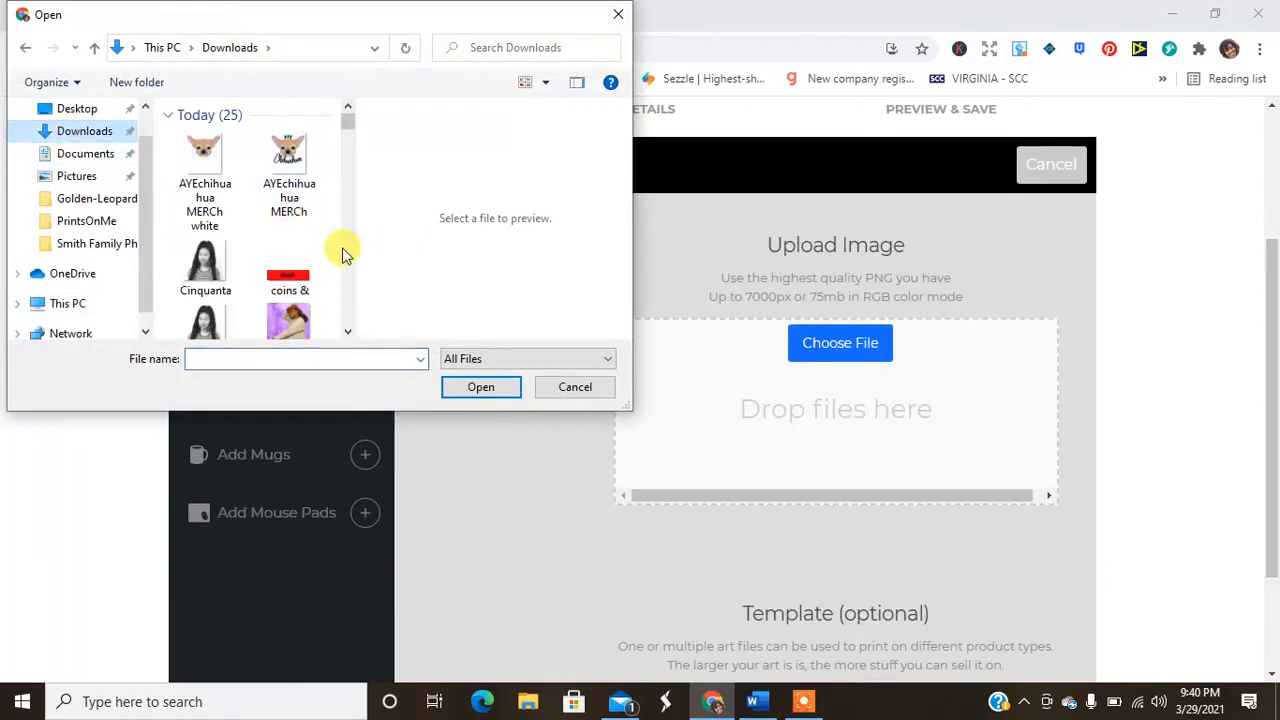
scroll(341, 254, "down", 2)
scroll(341, 254, "down", 2)
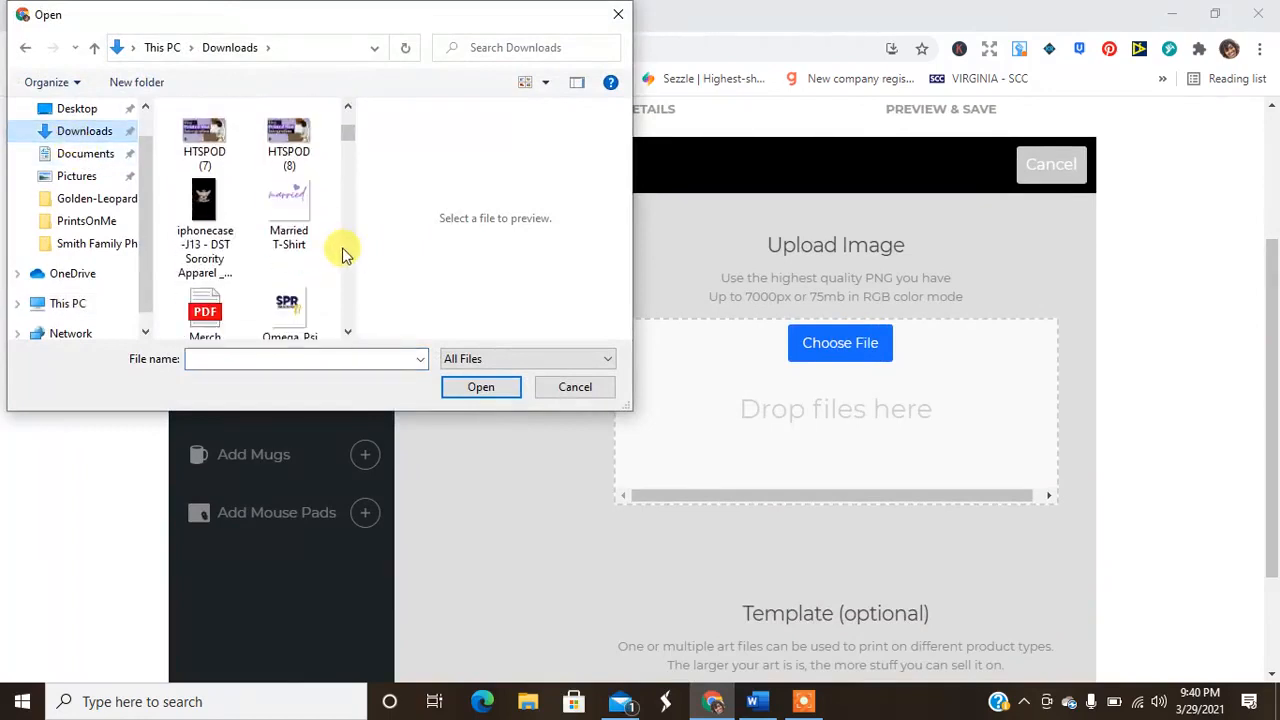
scroll(341, 254, "down", 2)
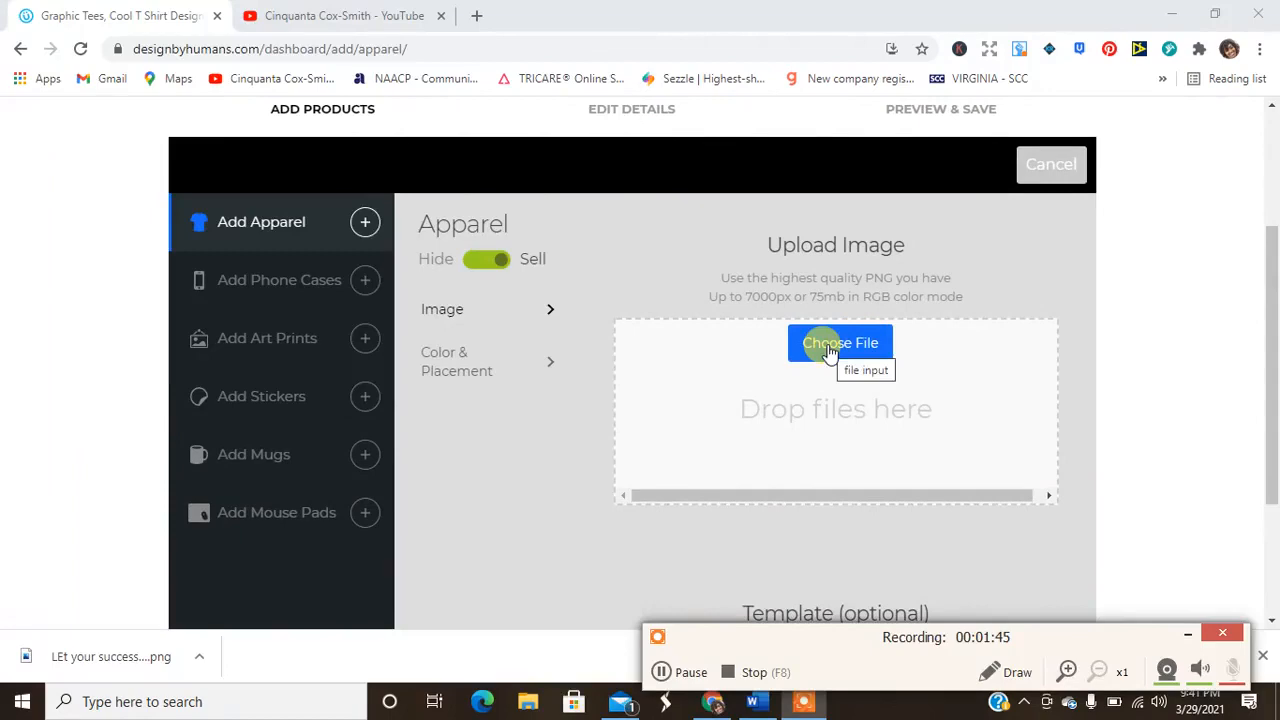
left_click(829, 347)
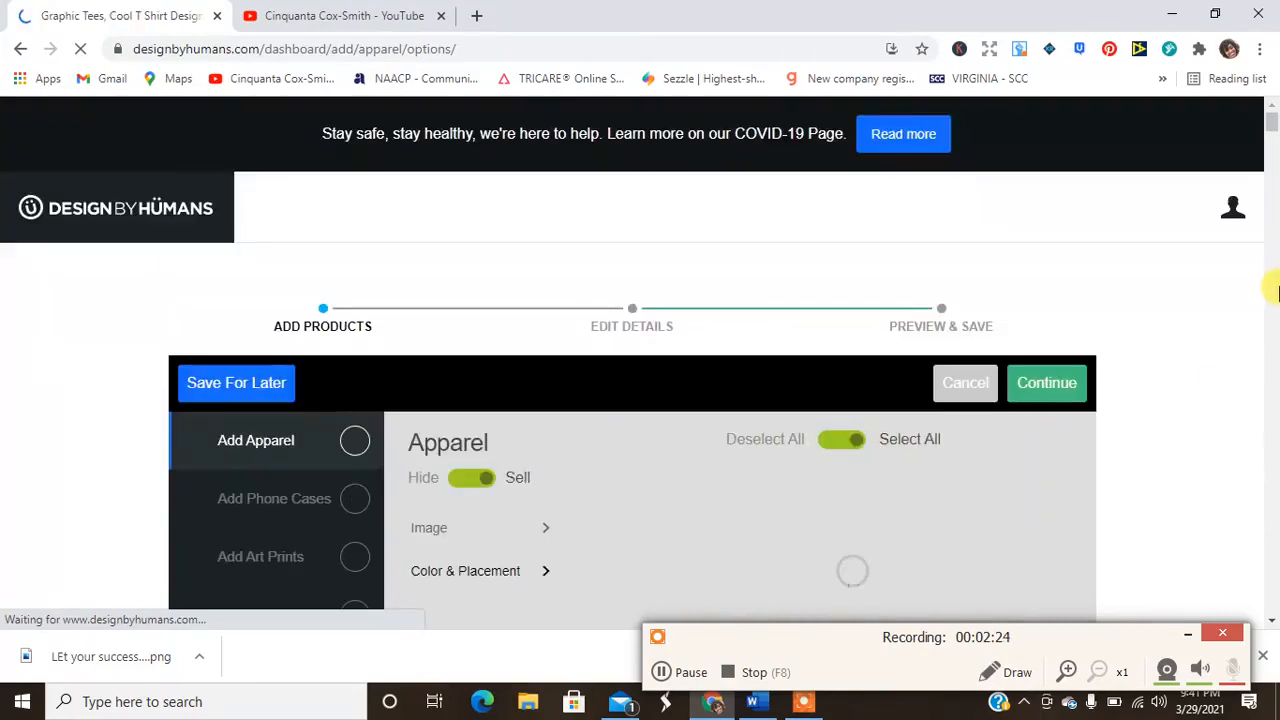
Move the artwork up to the upper edge of the Men's Perfect Tee print area, preview the shirt, and dismiss the downloads bar
left_click_drag(1273, 124, 1275, 147)
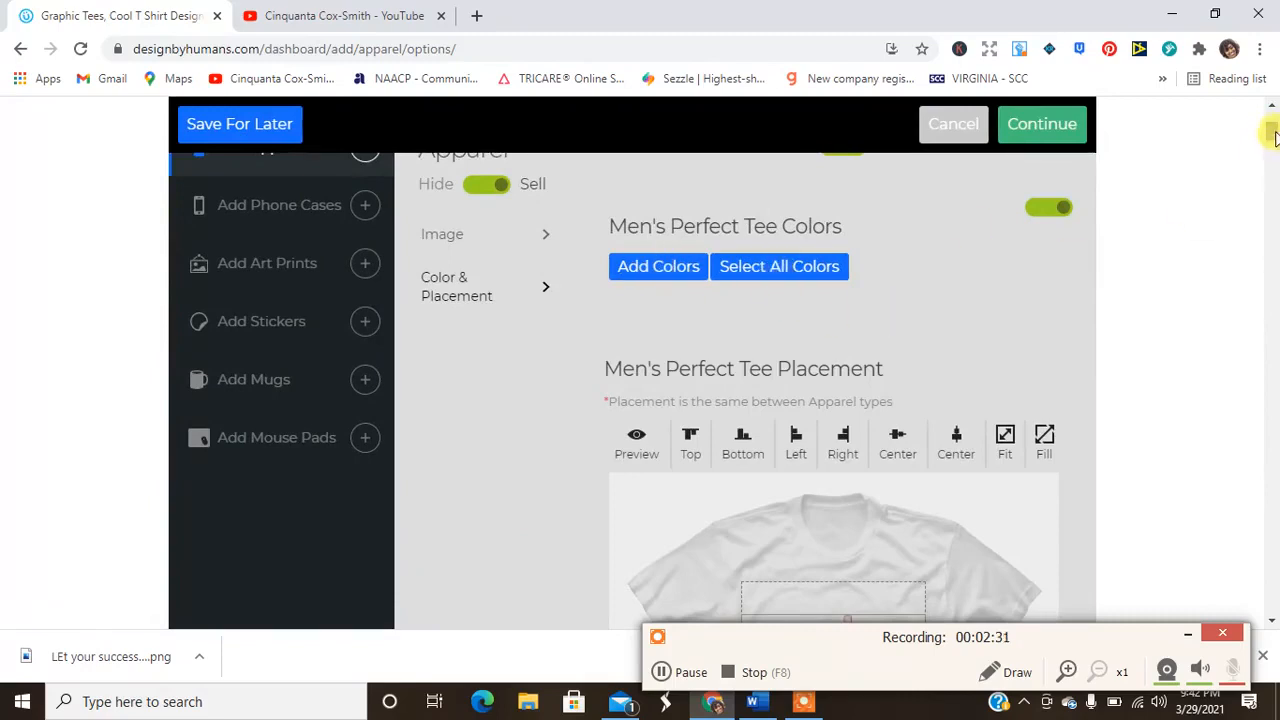
scroll(1273, 133, "down", 2)
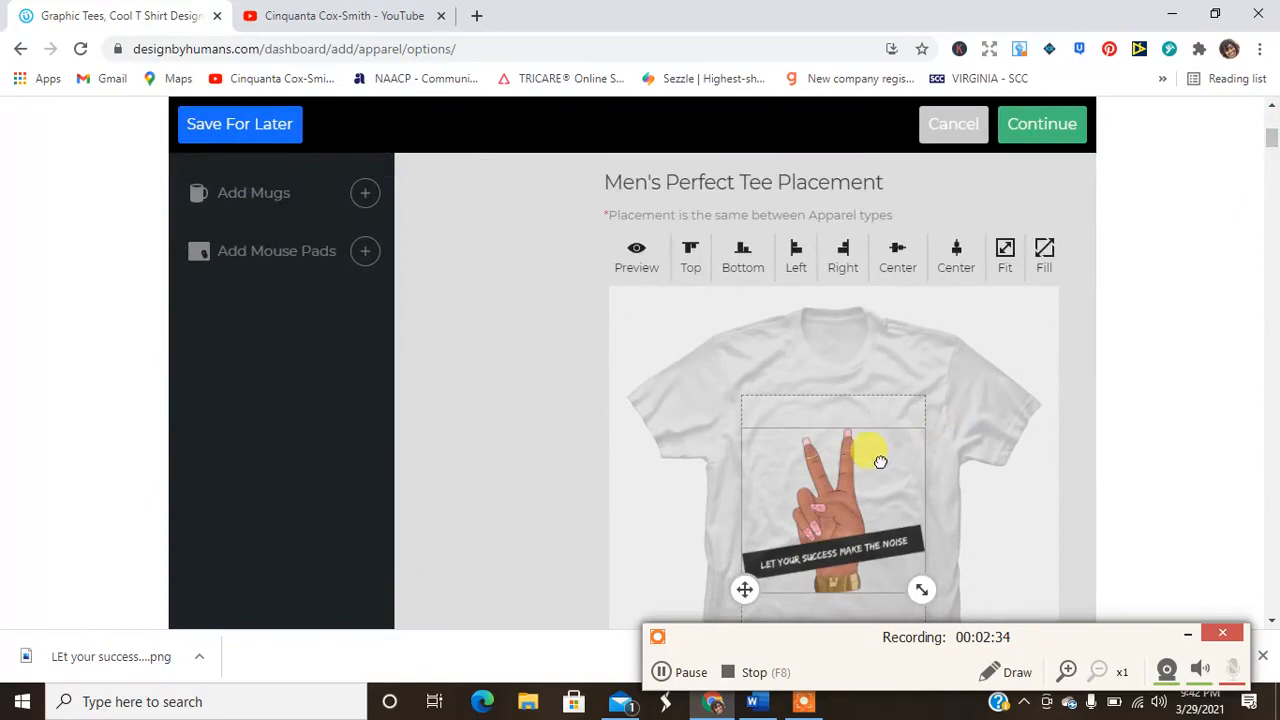
left_click_drag(880, 462, 883, 430)
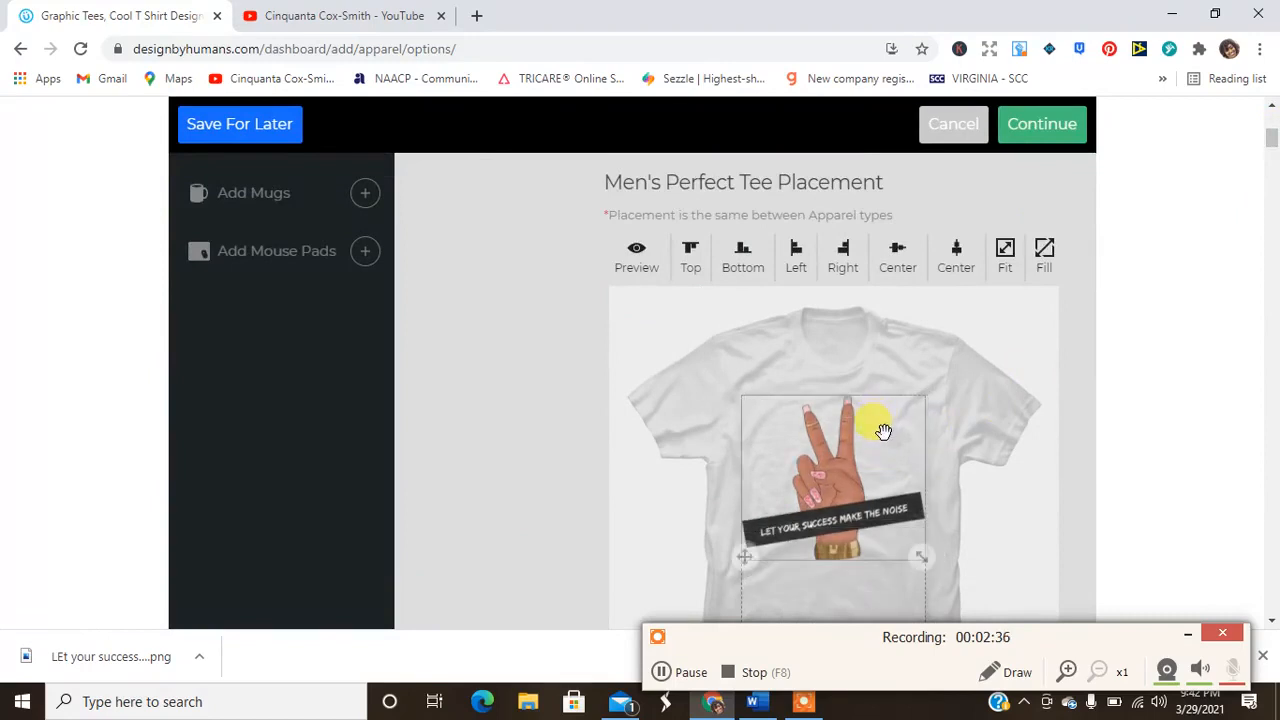
left_click(640, 256)
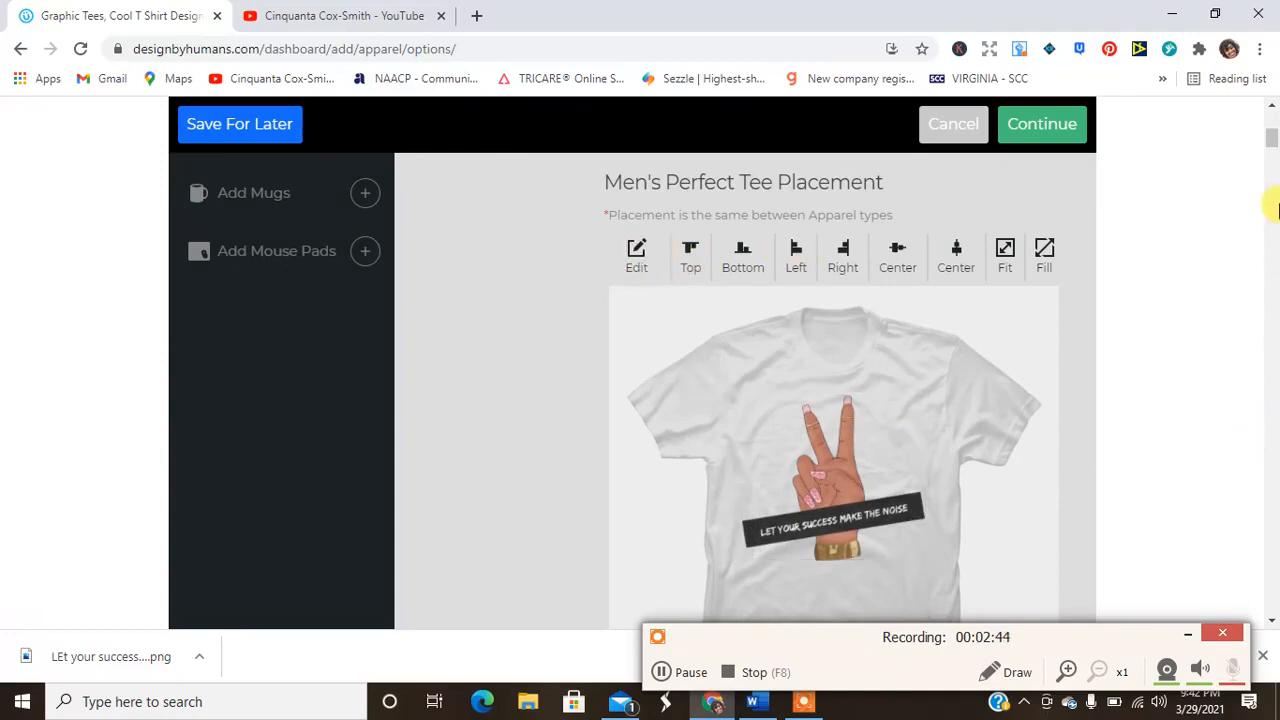
left_click(1186, 634)
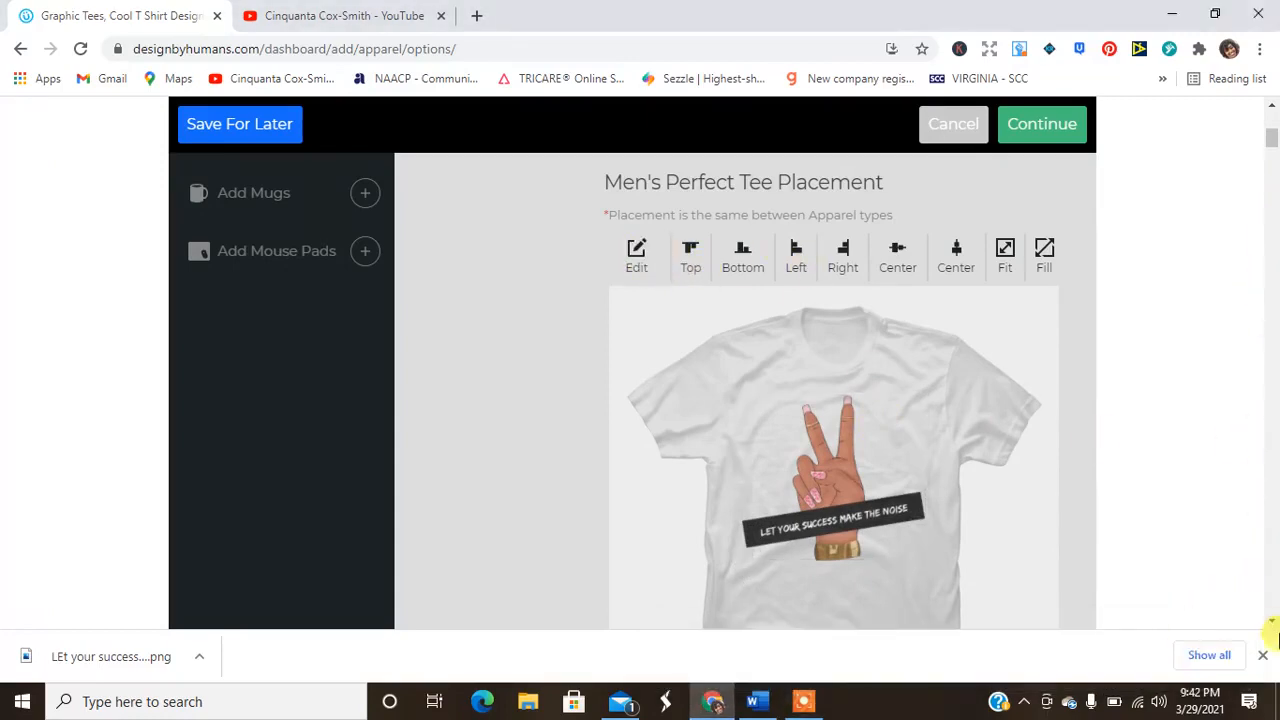
left_click(1263, 656)
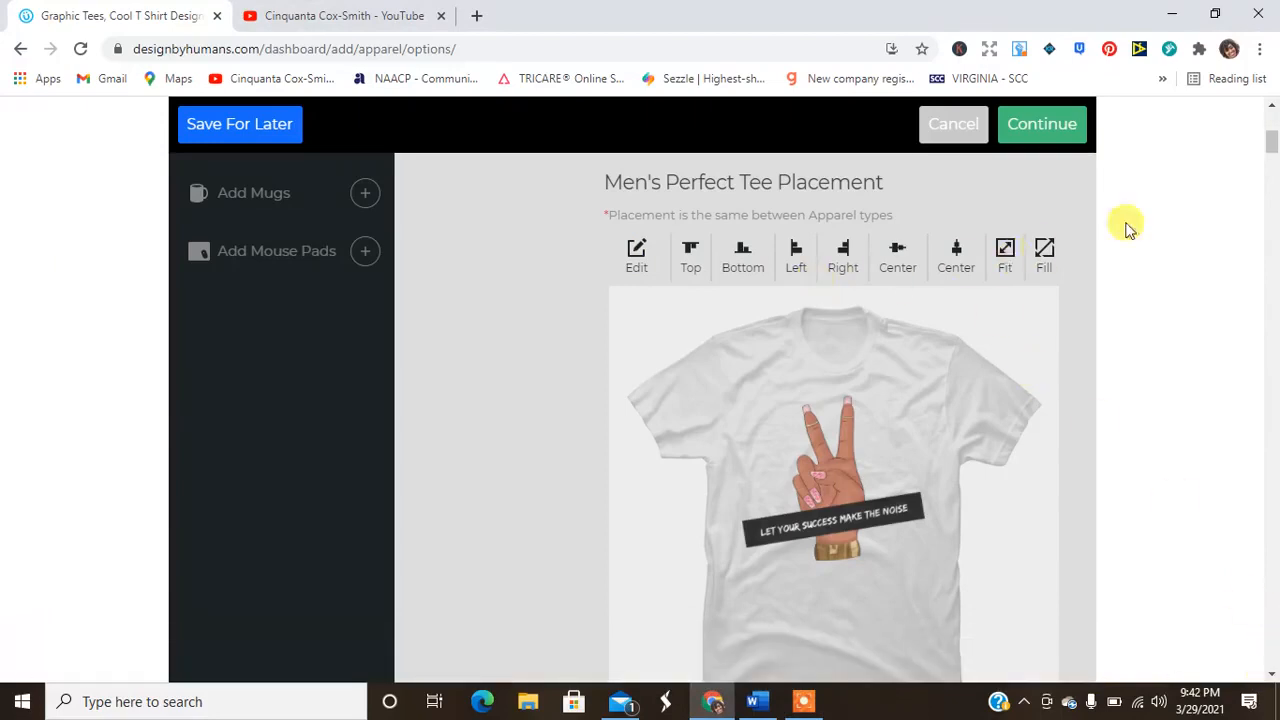
Display the available models for the Men's Perfect Tee
left_click_drag(1270, 147, 1270, 160)
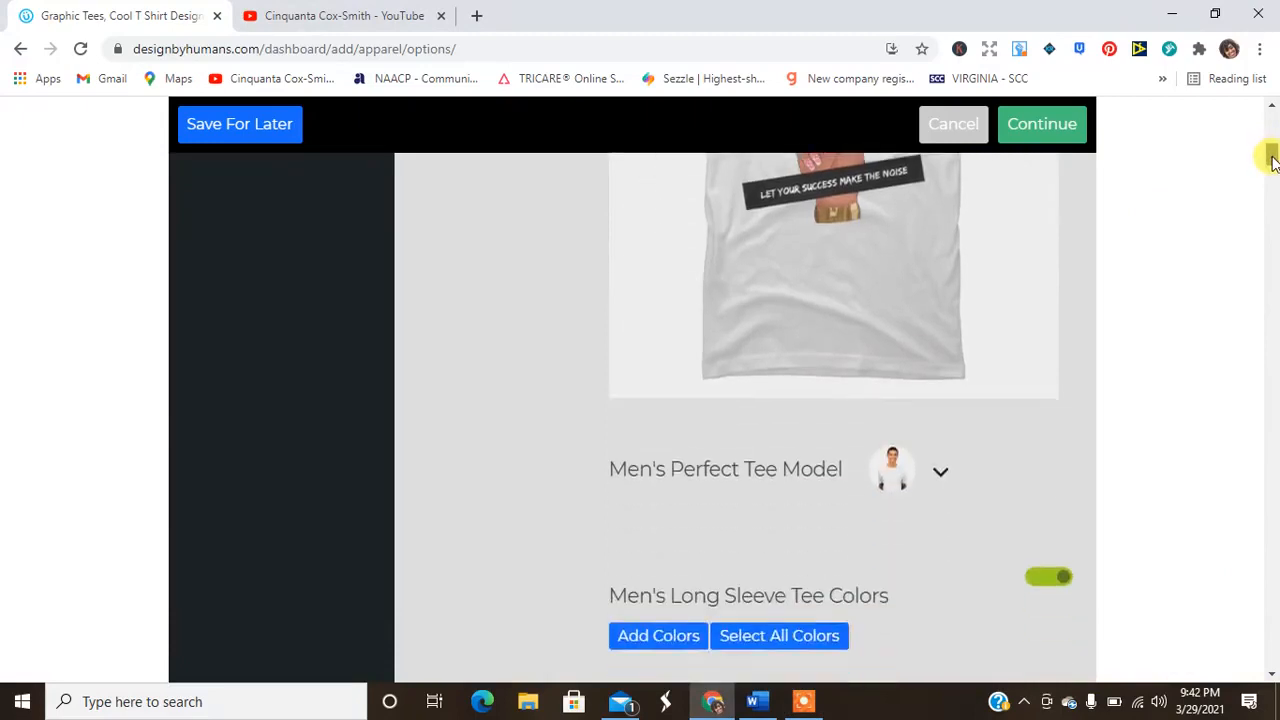
scroll(1272, 160, "down", 1)
left_click(940, 374)
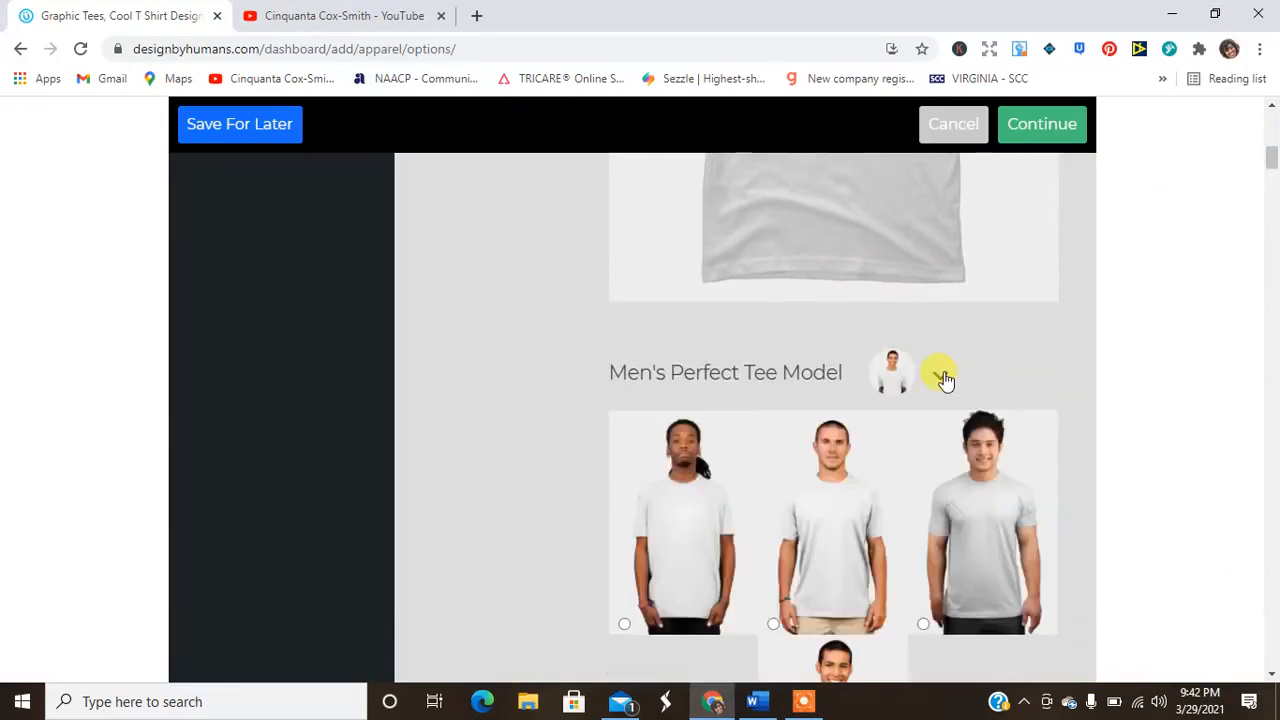
Add Black, White, Royal and red as the Men's Perfect Tee colors and close the color picker
left_click_drag(1272, 160, 1271, 110)
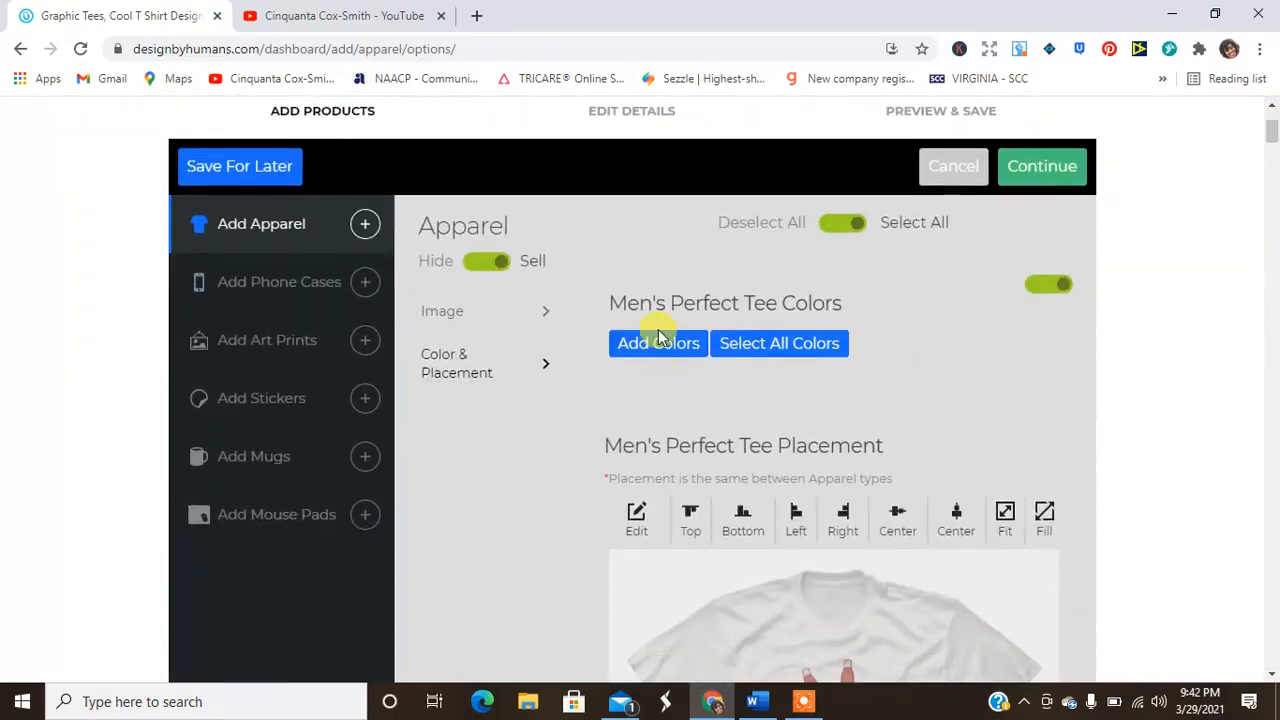
left_click(658, 345)
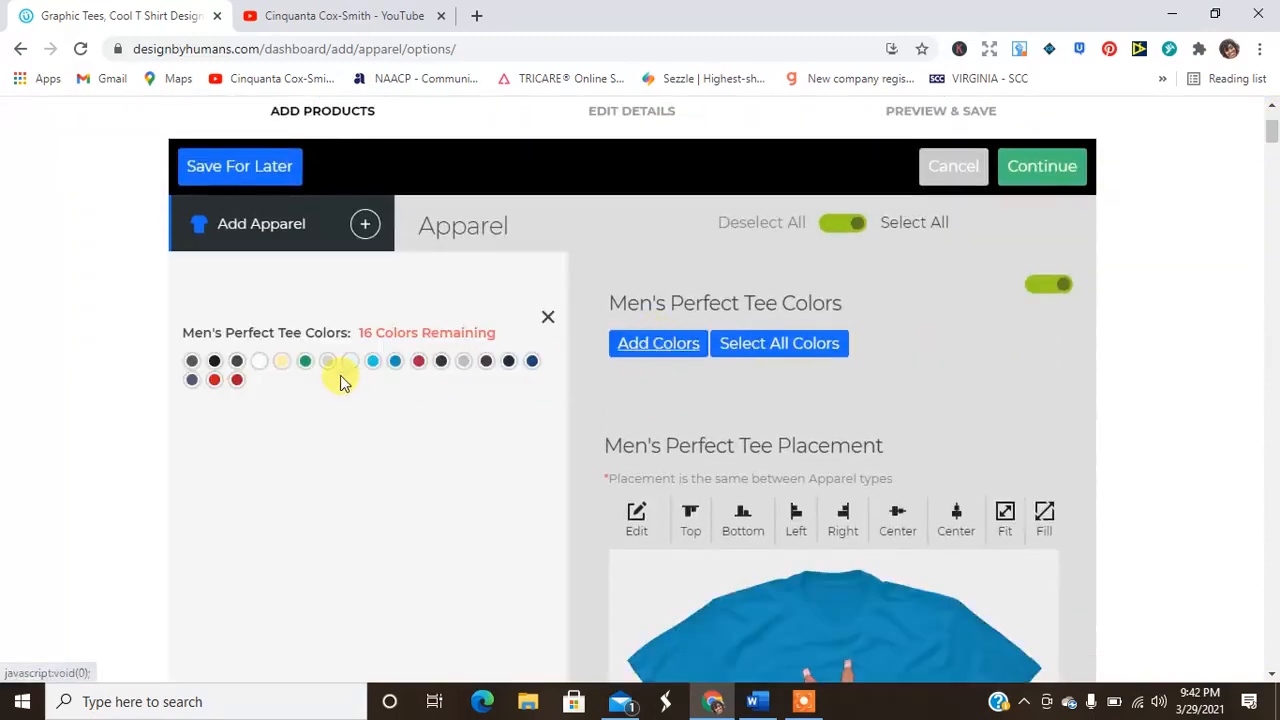
left_click(213, 362)
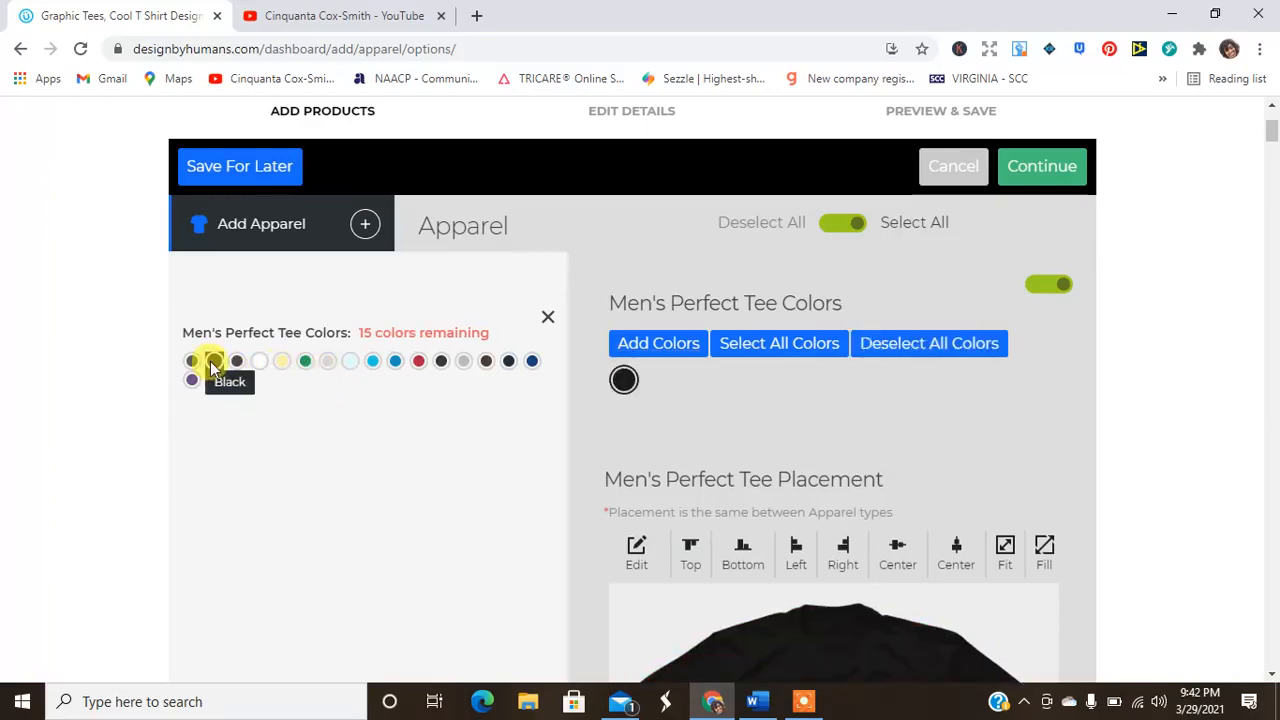
left_click(259, 362)
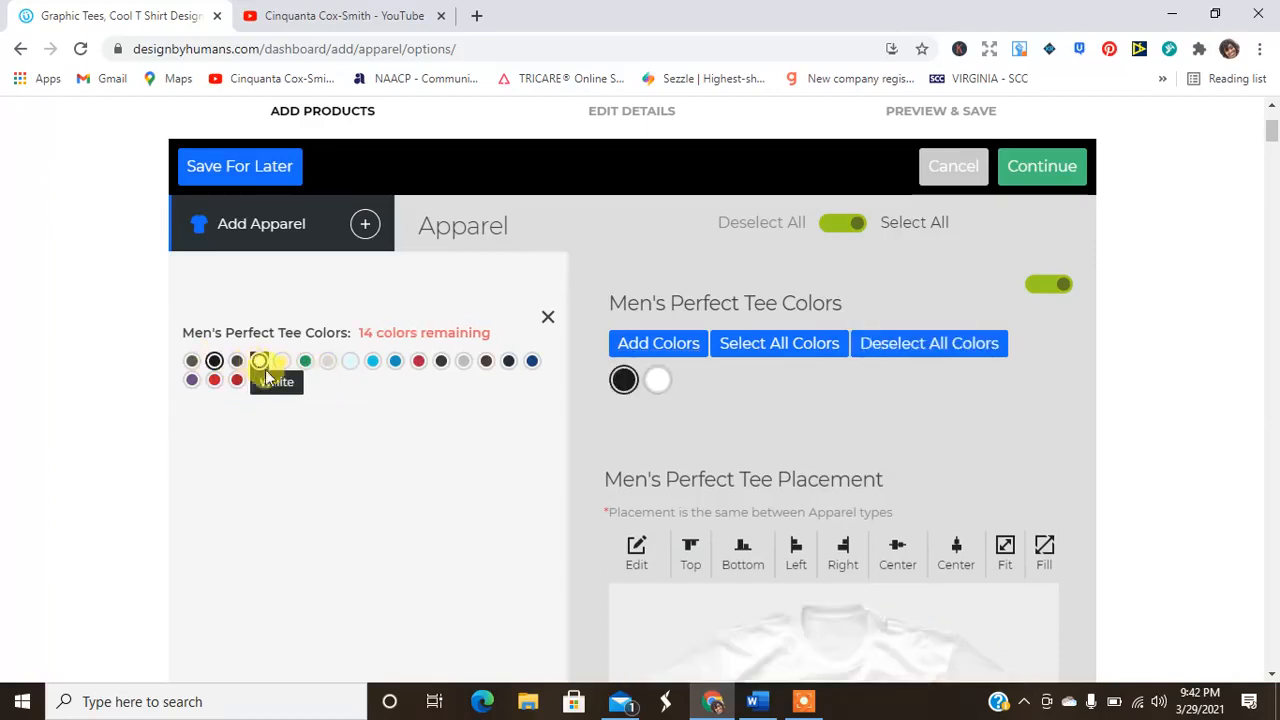
left_click(215, 380)
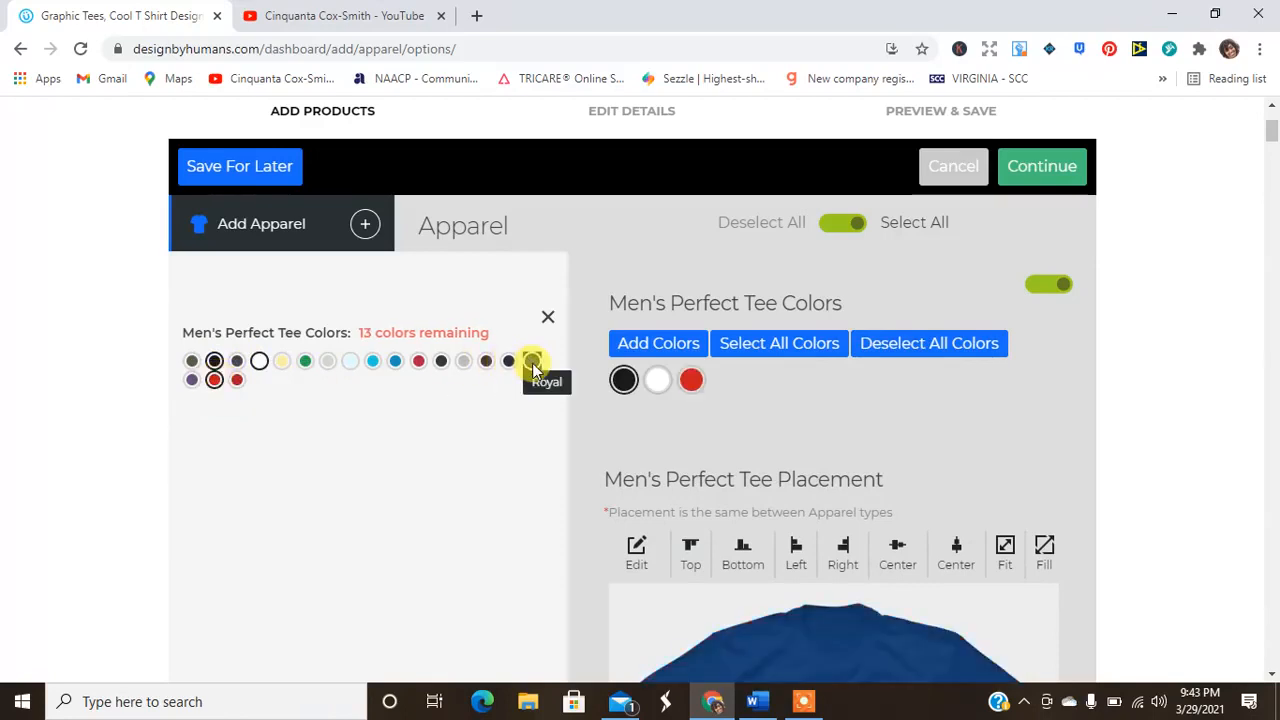
left_click(548, 316)
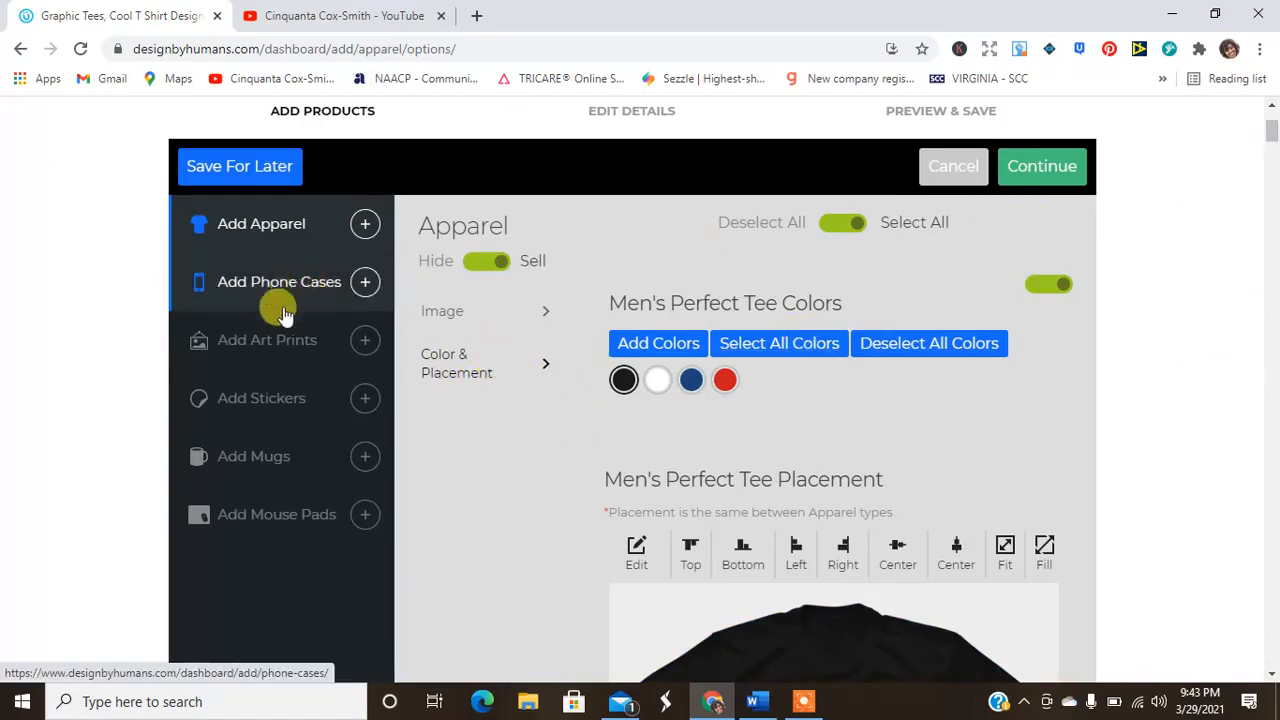
Try to move on to adding stickers, choosing to keep the apparel changes
left_click(271, 394)
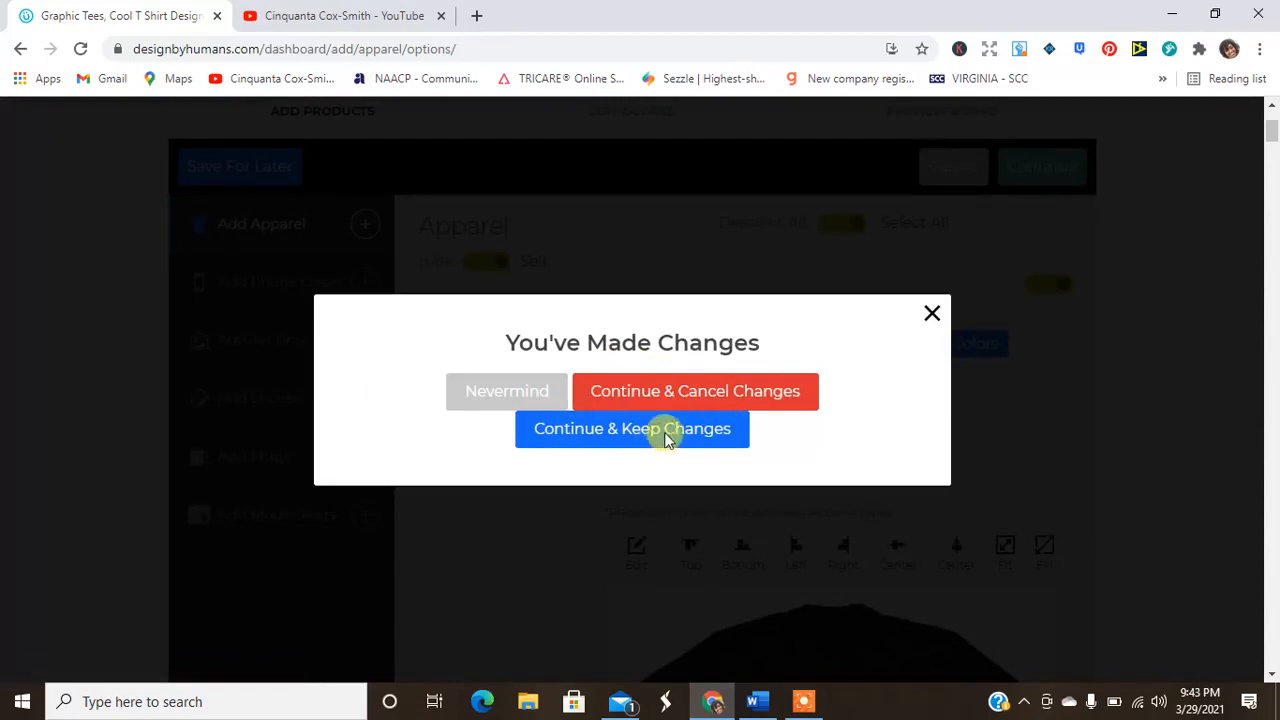
left_click(626, 437)
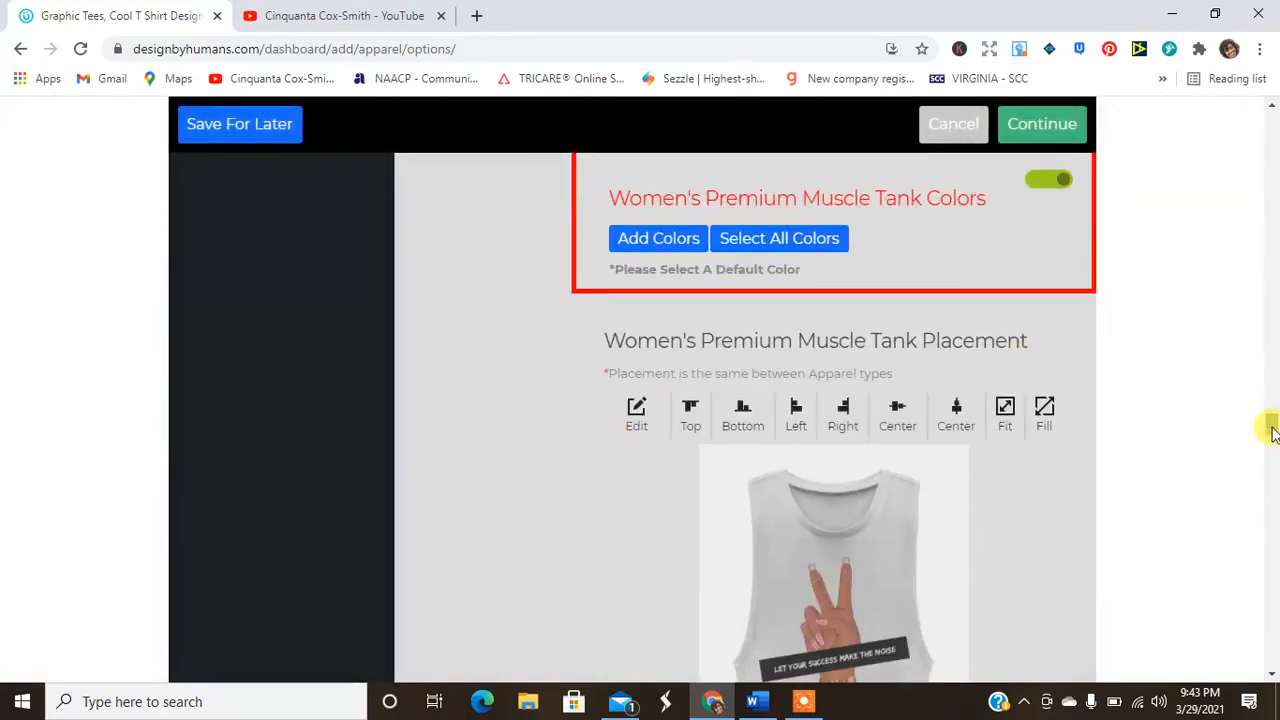
Turn off the Women's Premium Muscle Tank and the Women's Tri-blend Racerback in the apparel options
scroll(1272, 430, "up", 1)
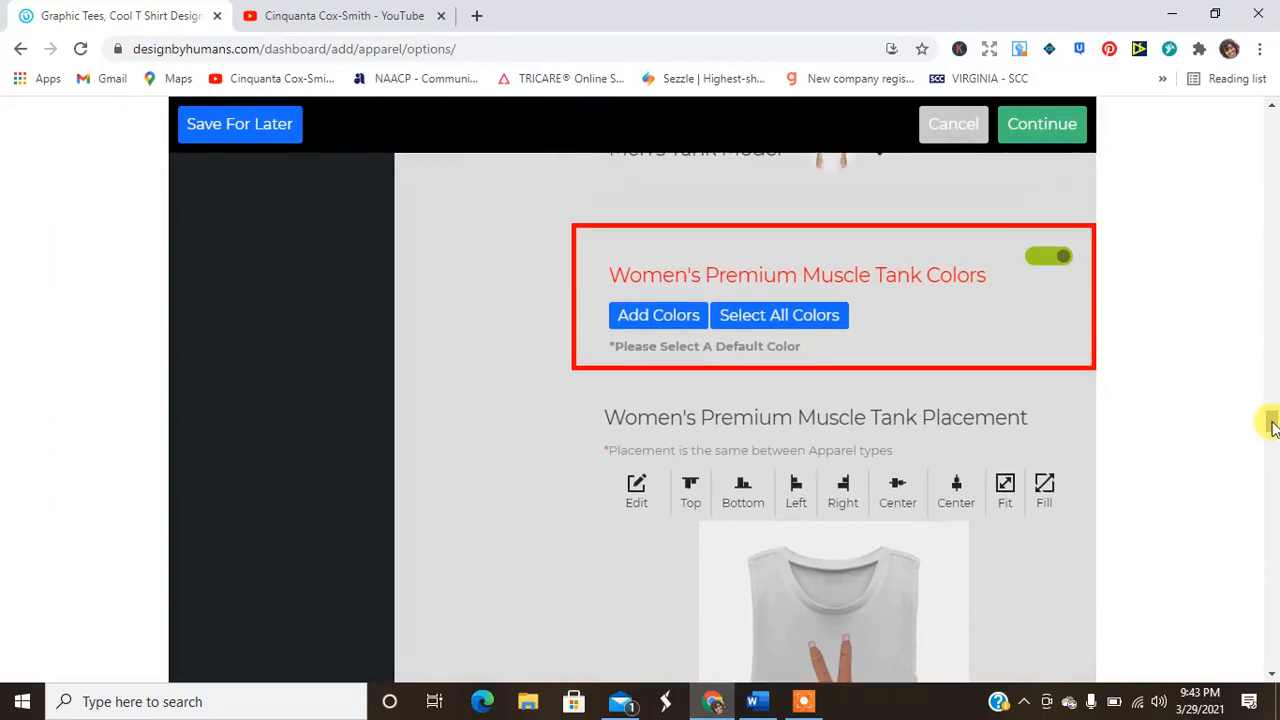
scroll(1272, 428, "up", 2)
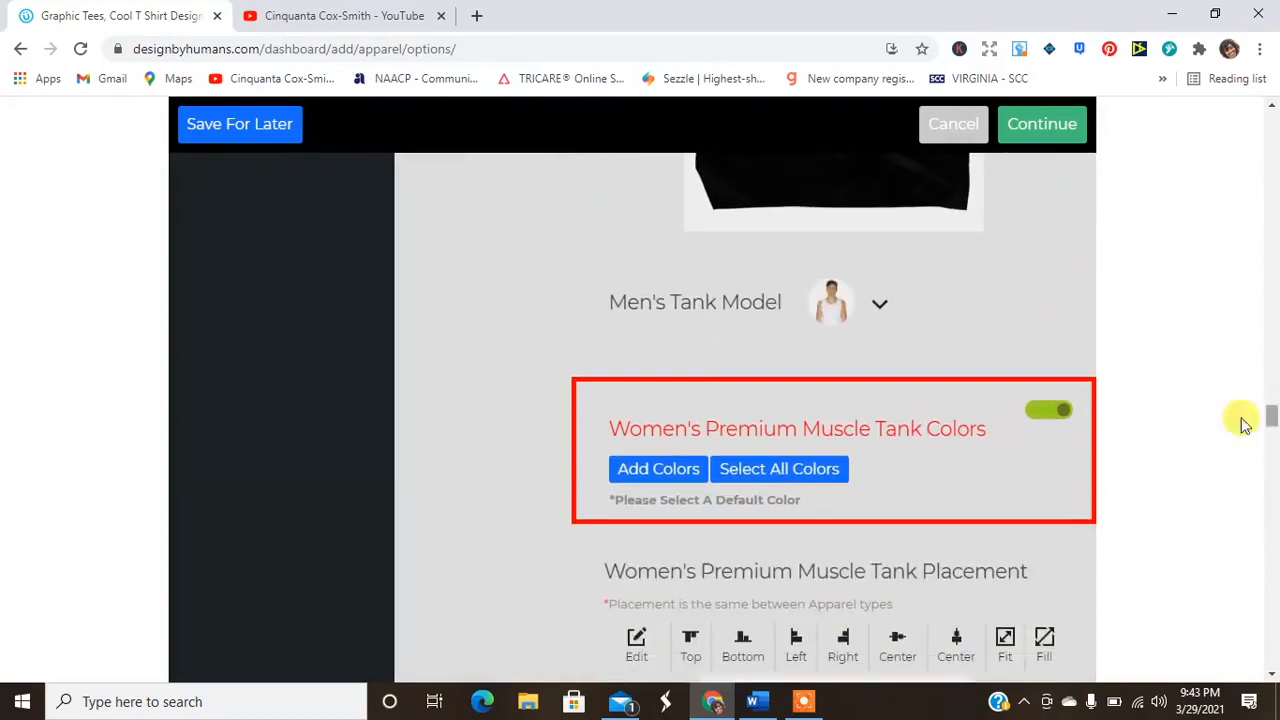
left_click(1031, 417)
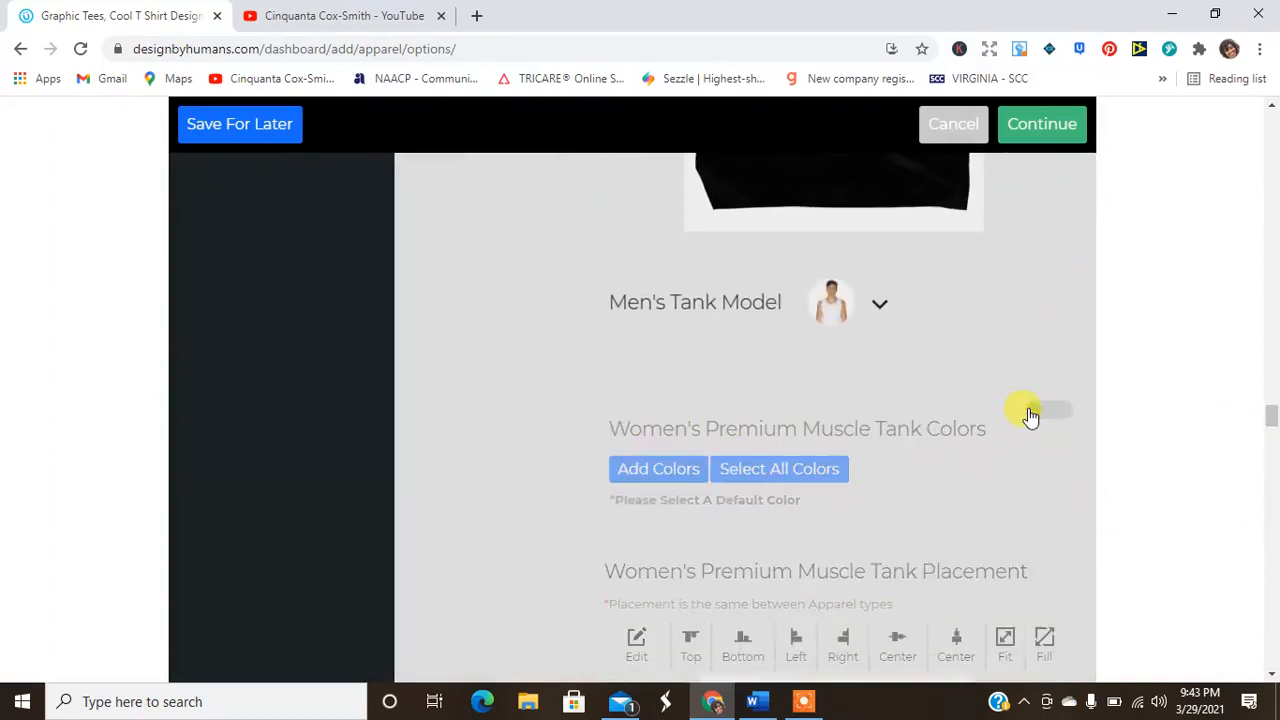
scroll(1272, 428, "down", 6)
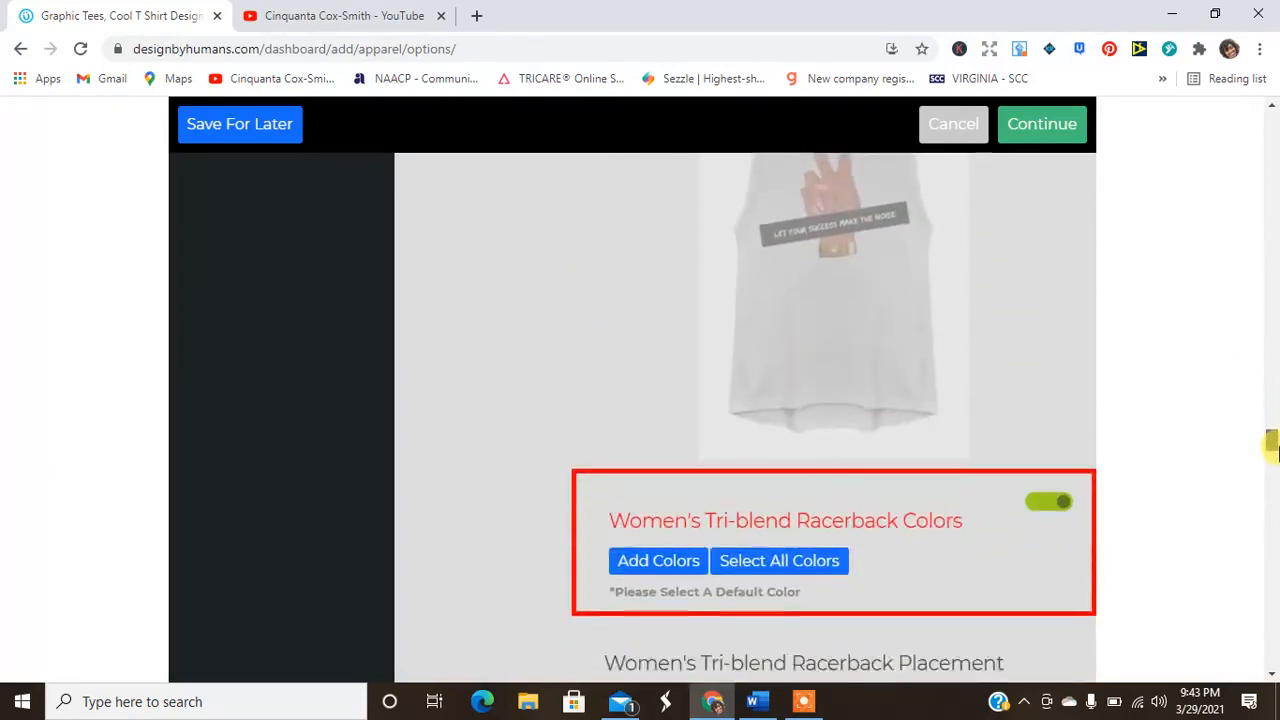
left_click(1046, 428)
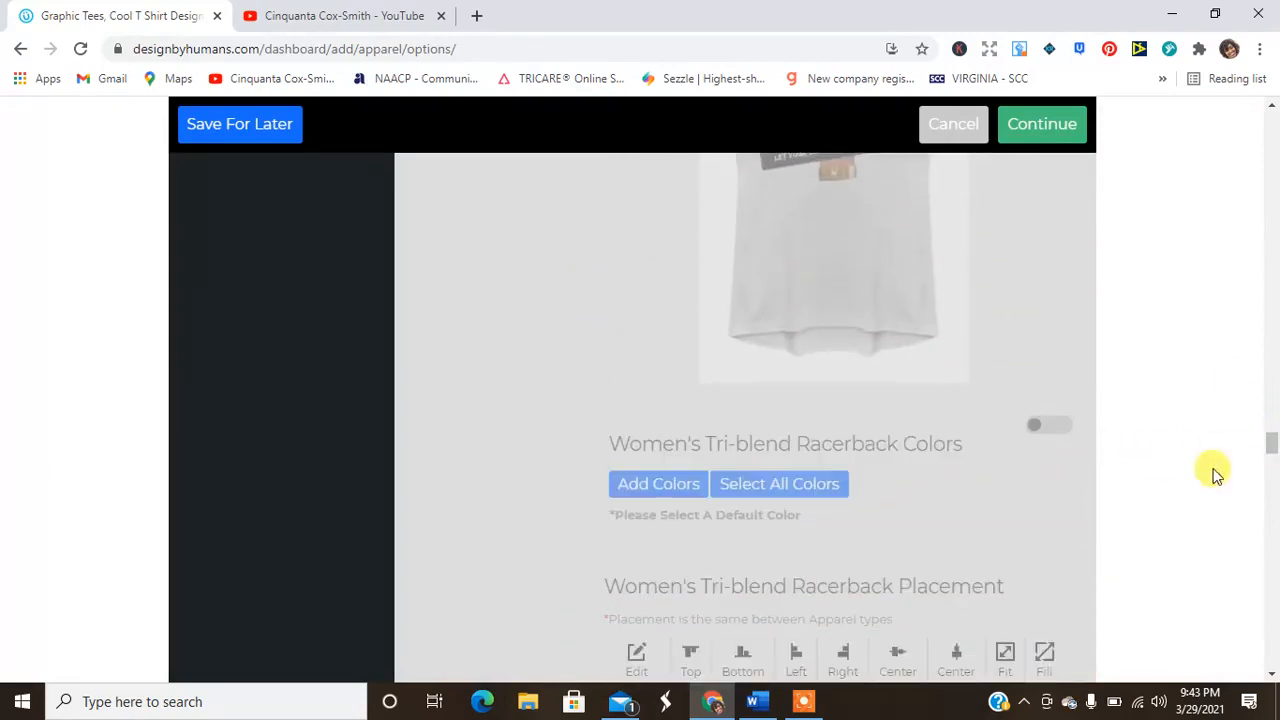
Turn off the Juniors' Baseball Tee in the apparel options
scroll(1272, 455, "down", 2)
left_click_drag(1272, 455, 1272, 497)
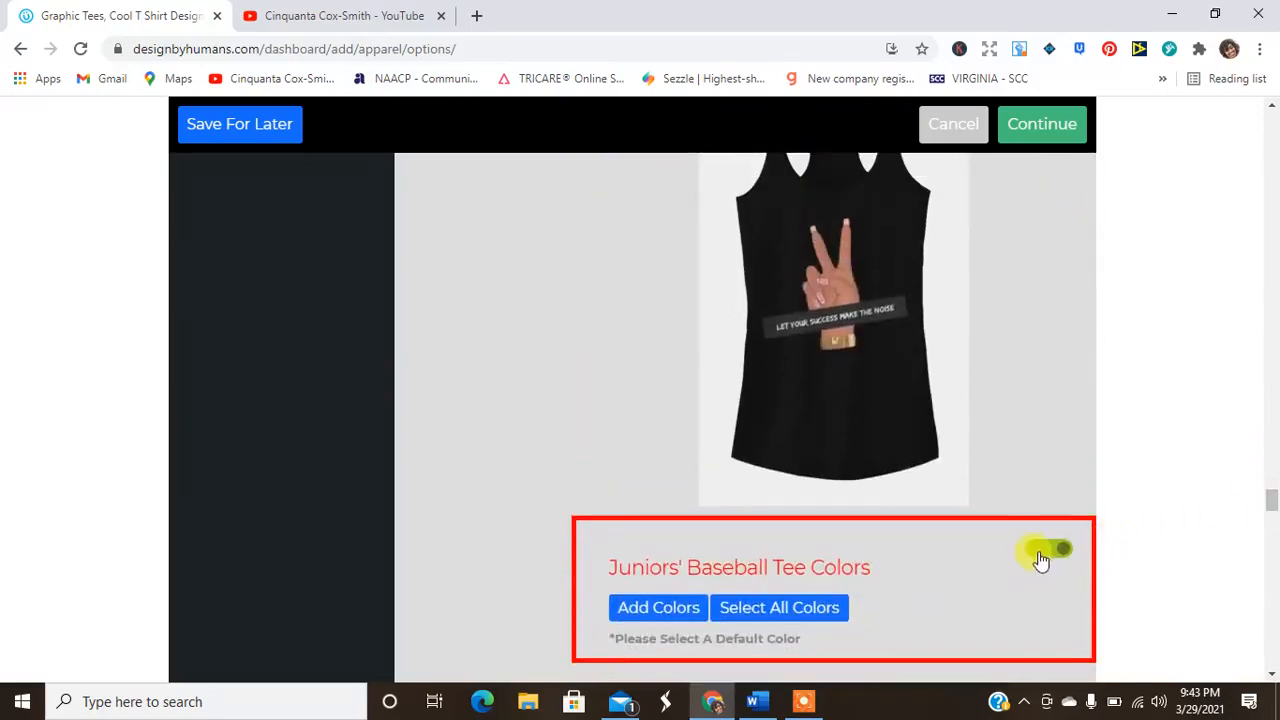
left_click(1040, 552)
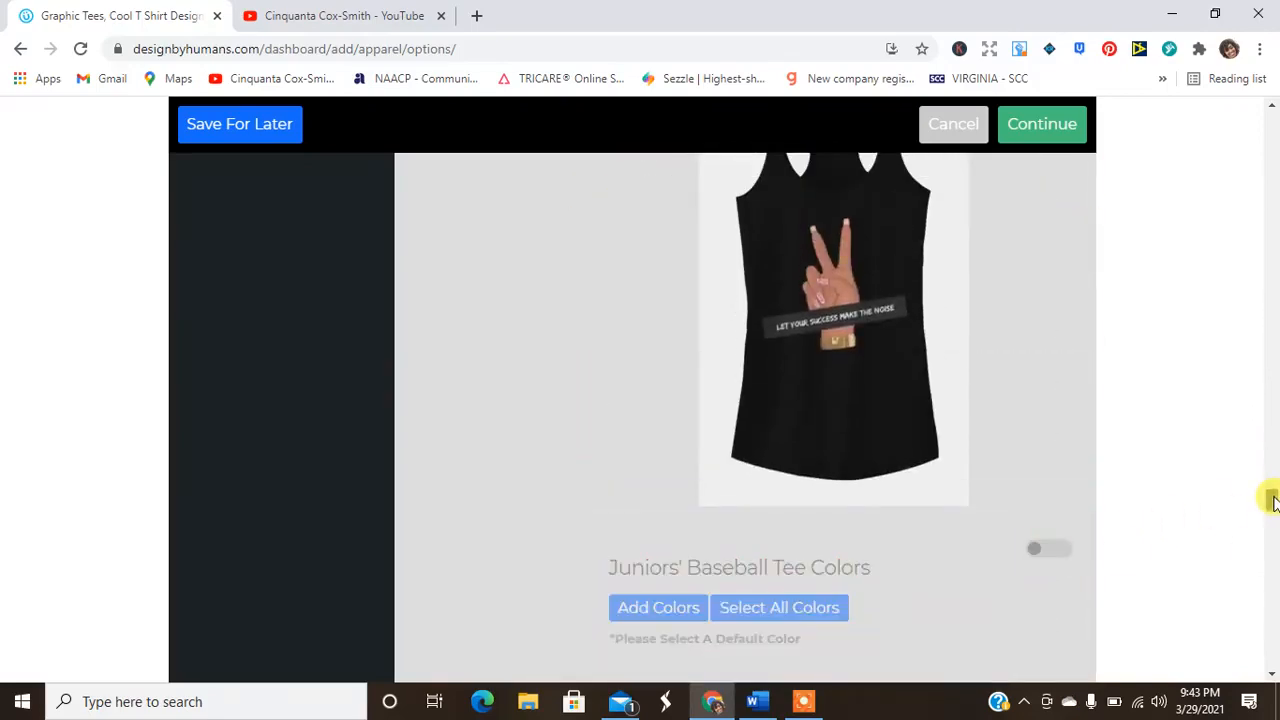
Turn off the Boys' Pullover Hoodie and submit the apparel options to finish that product type
left_click_drag(1272, 500, 1270, 112)
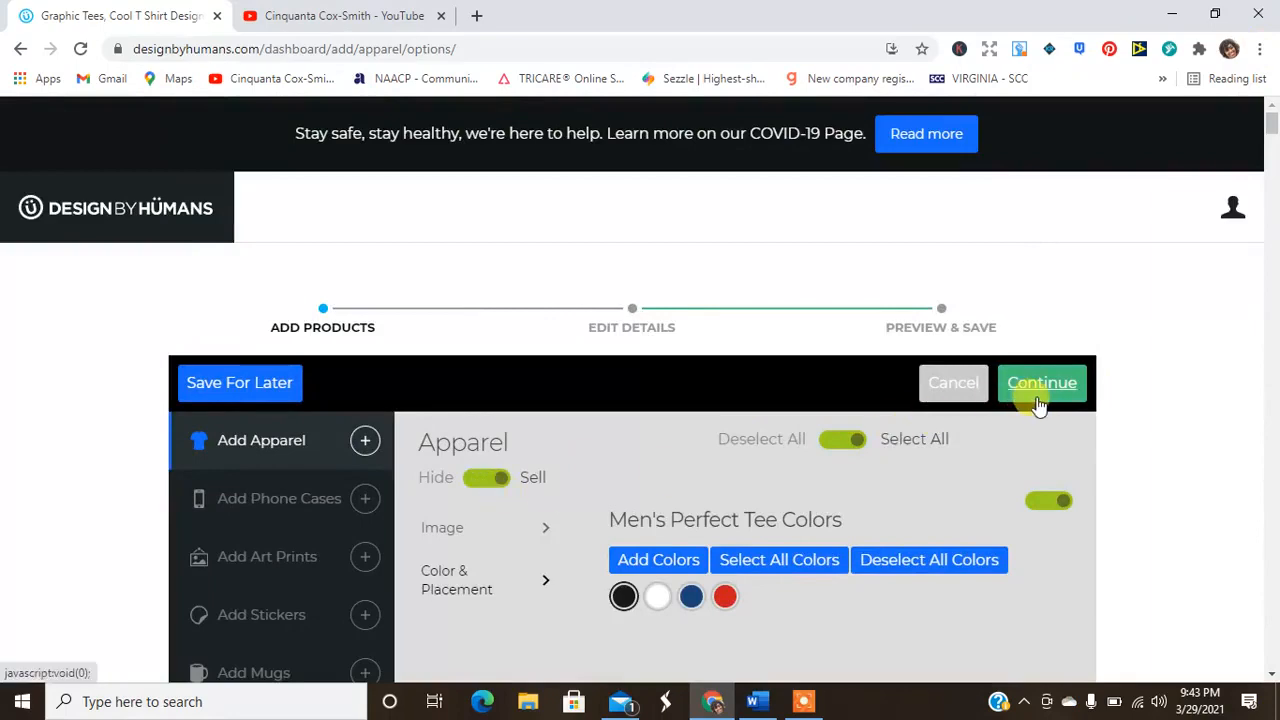
left_click(1040, 400)
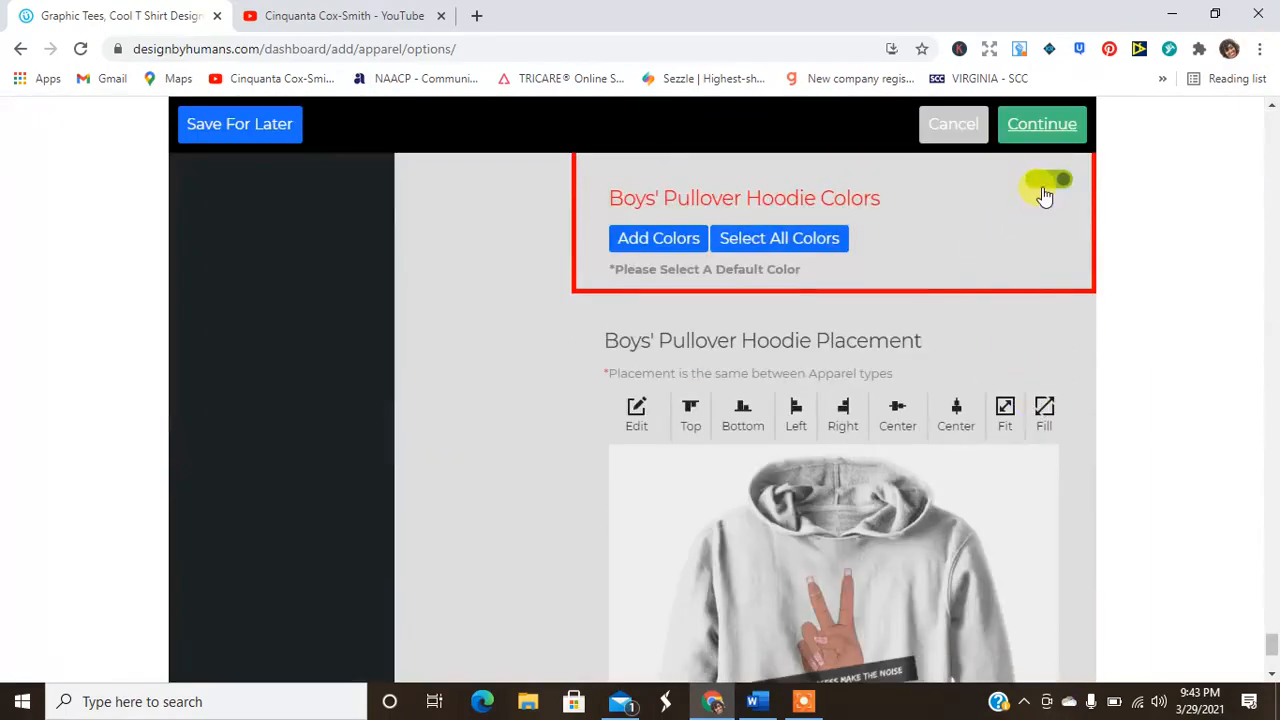
left_click(1044, 194)
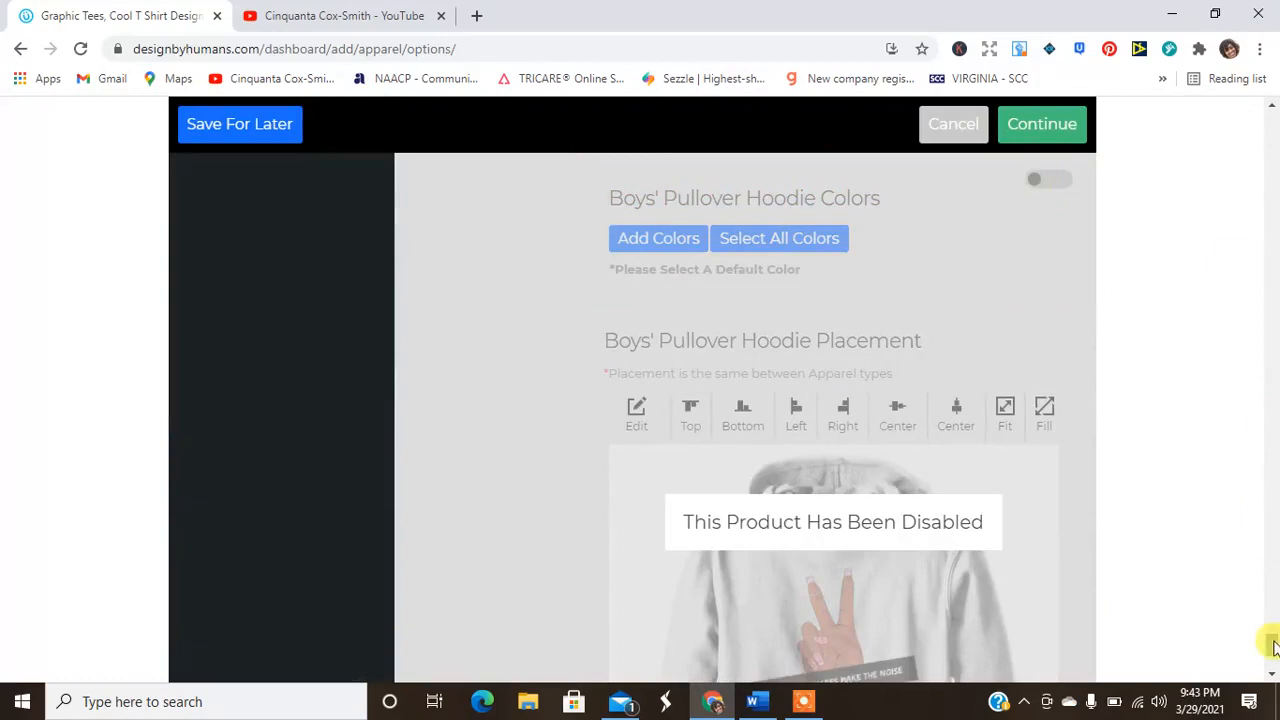
scroll(1271, 655, "down", 3)
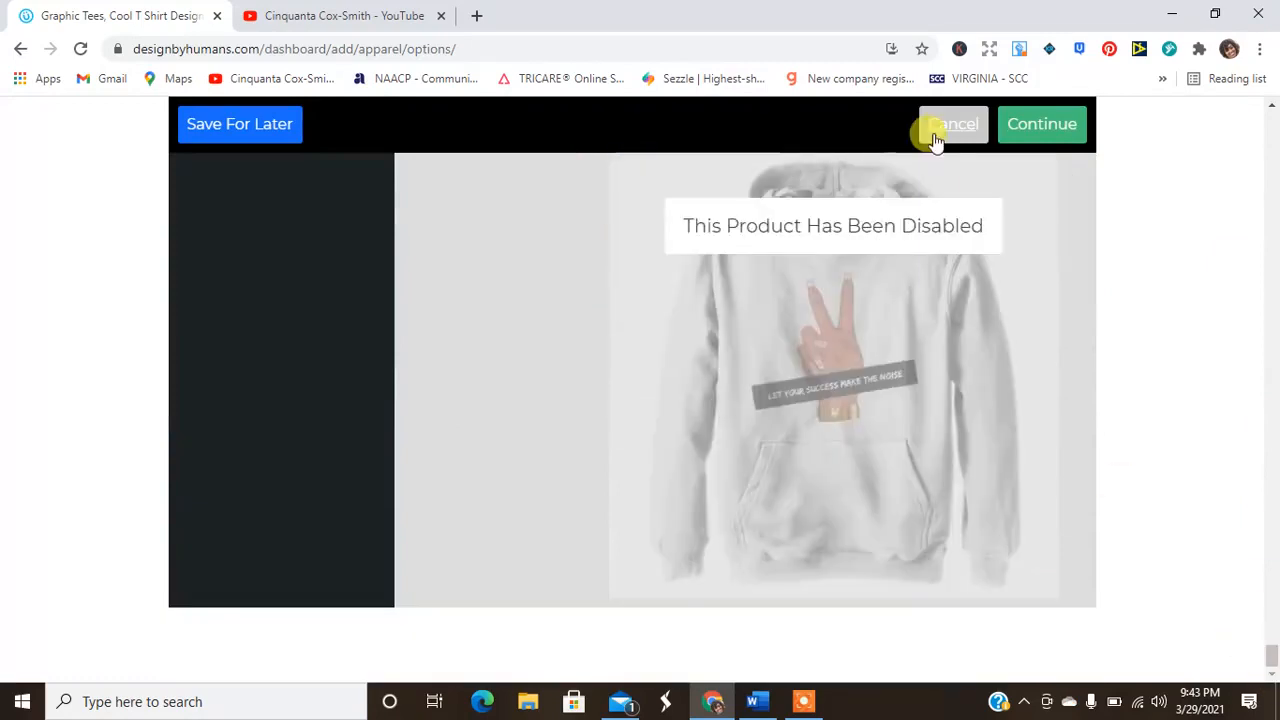
left_click(1027, 126)
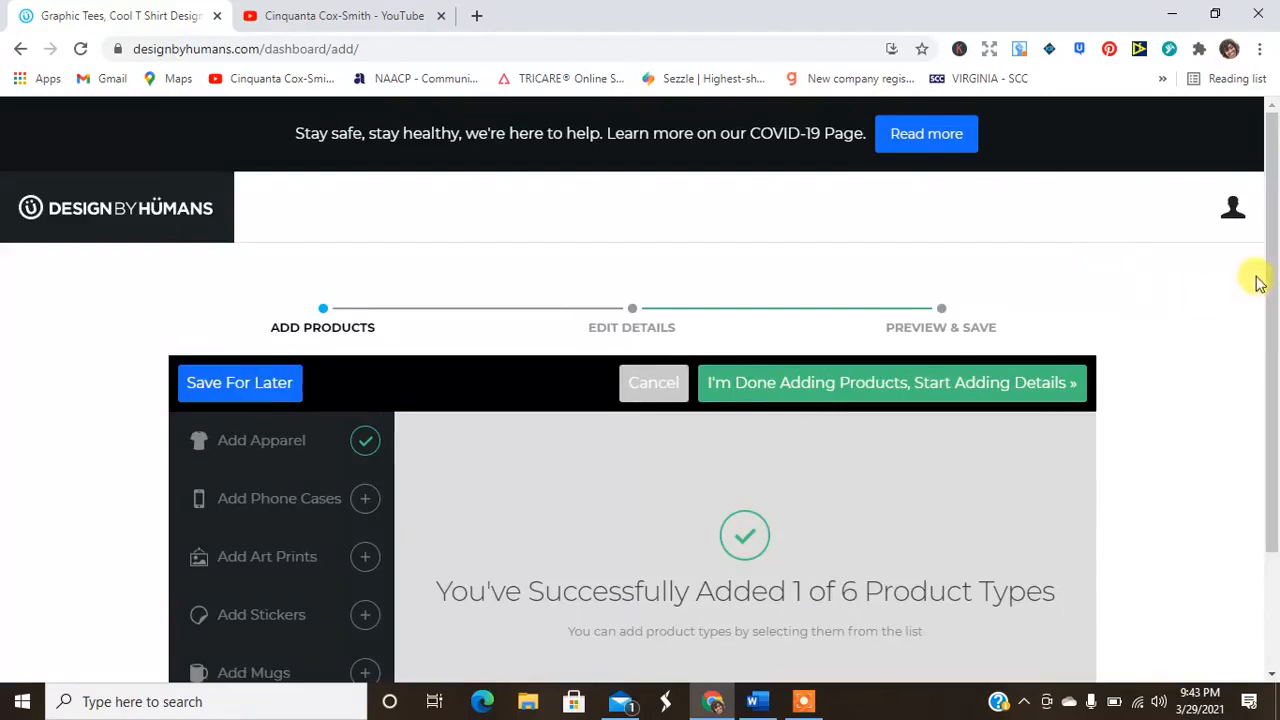
Add stickers as a product type using the existing peace-hand image and accept the sticker preview
scroll(1272, 300, "down", 2)
left_click_drag(1275, 325, 1274, 360)
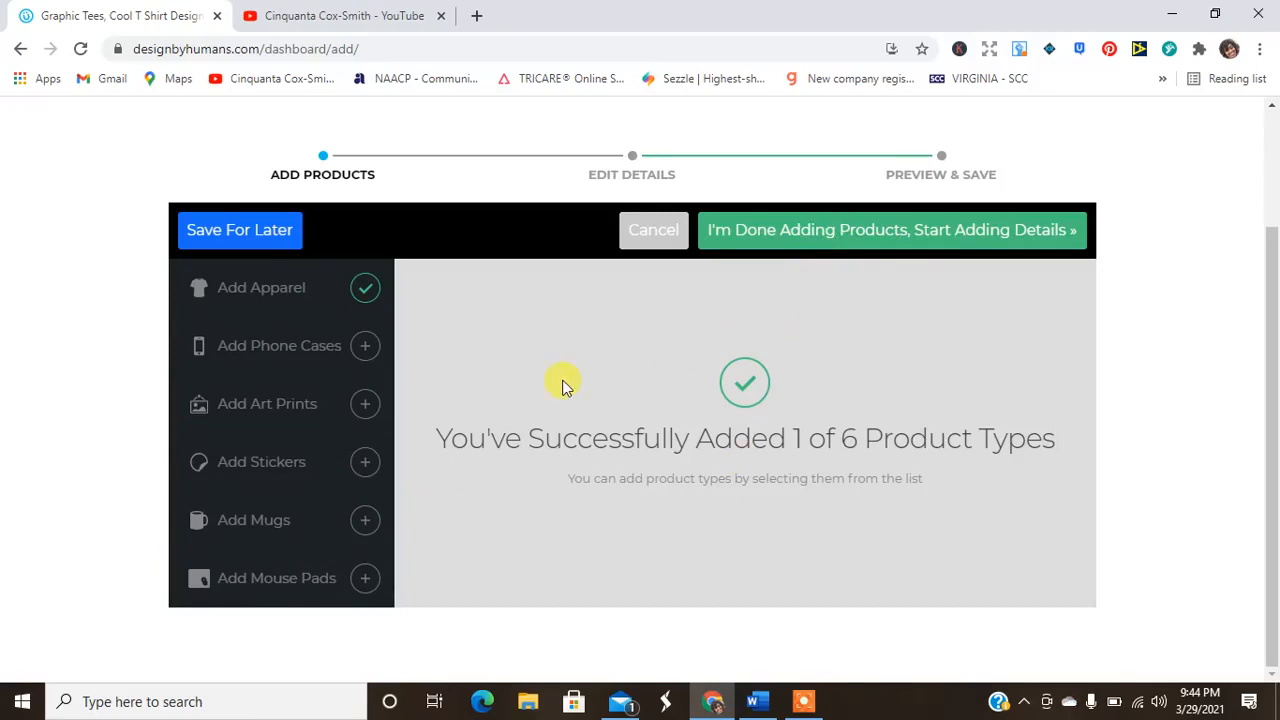
left_click(366, 470)
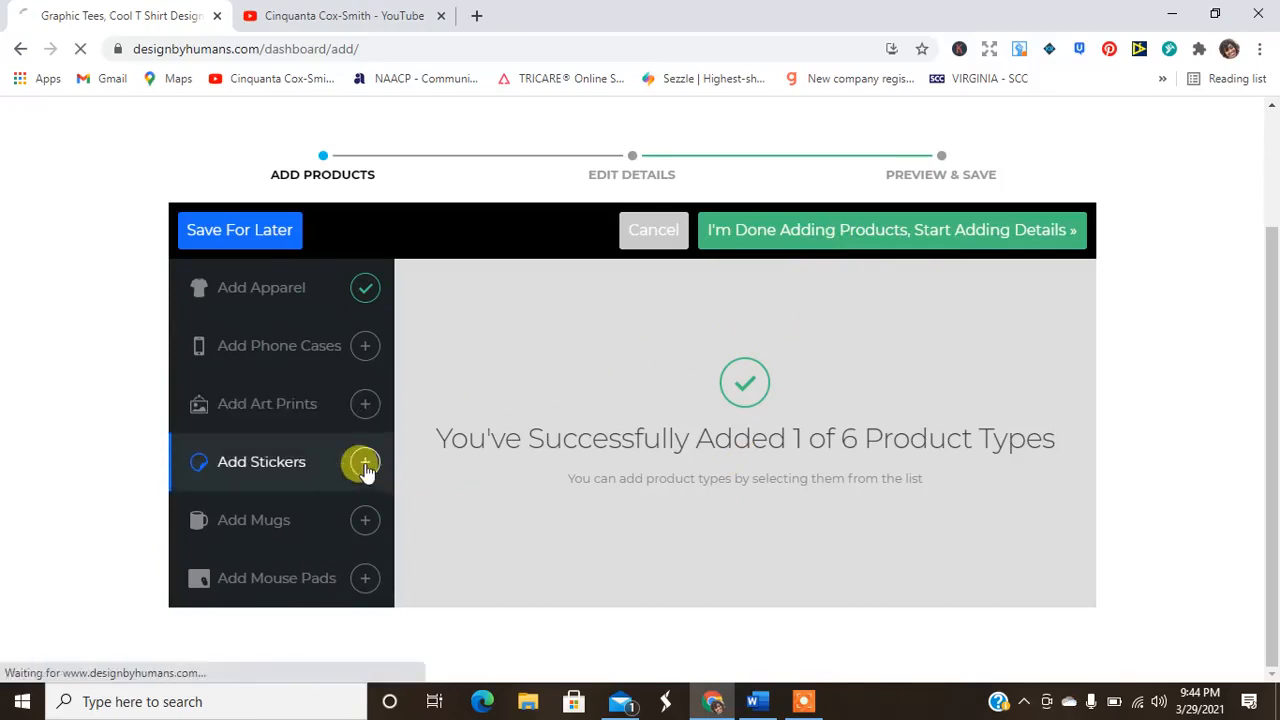
scroll(1275, 200, "down", 3)
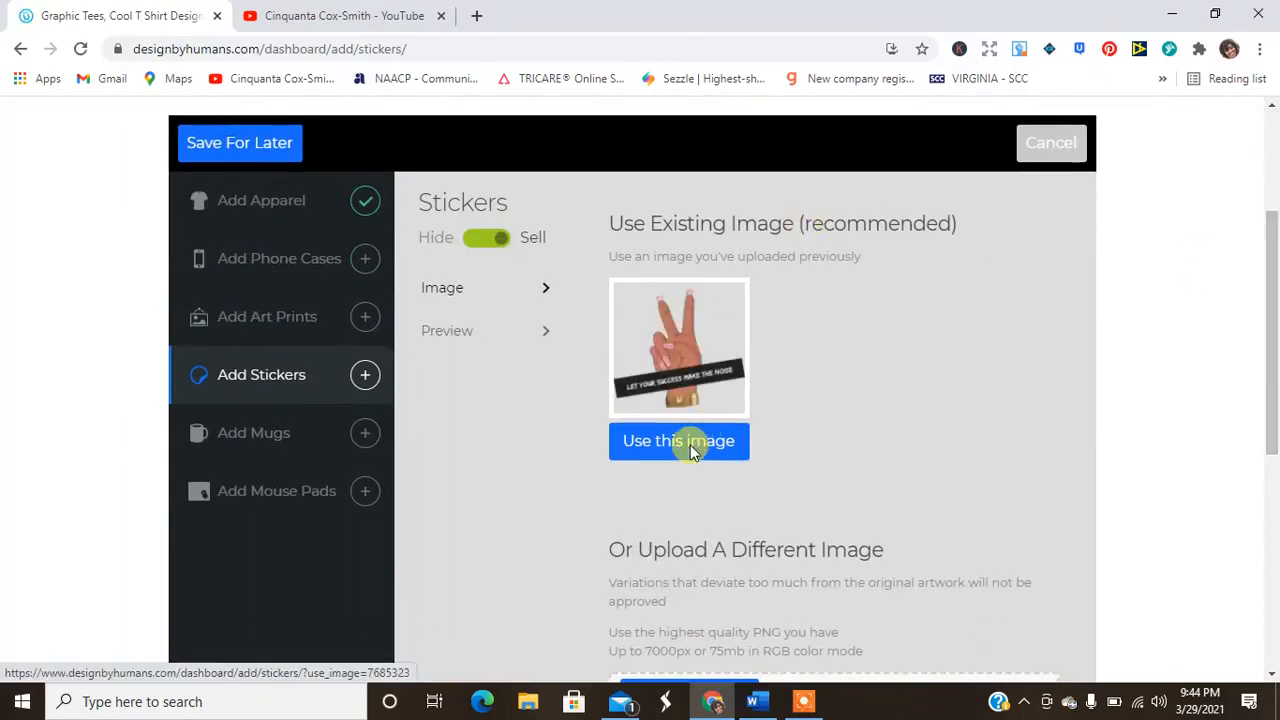
left_click(690, 450)
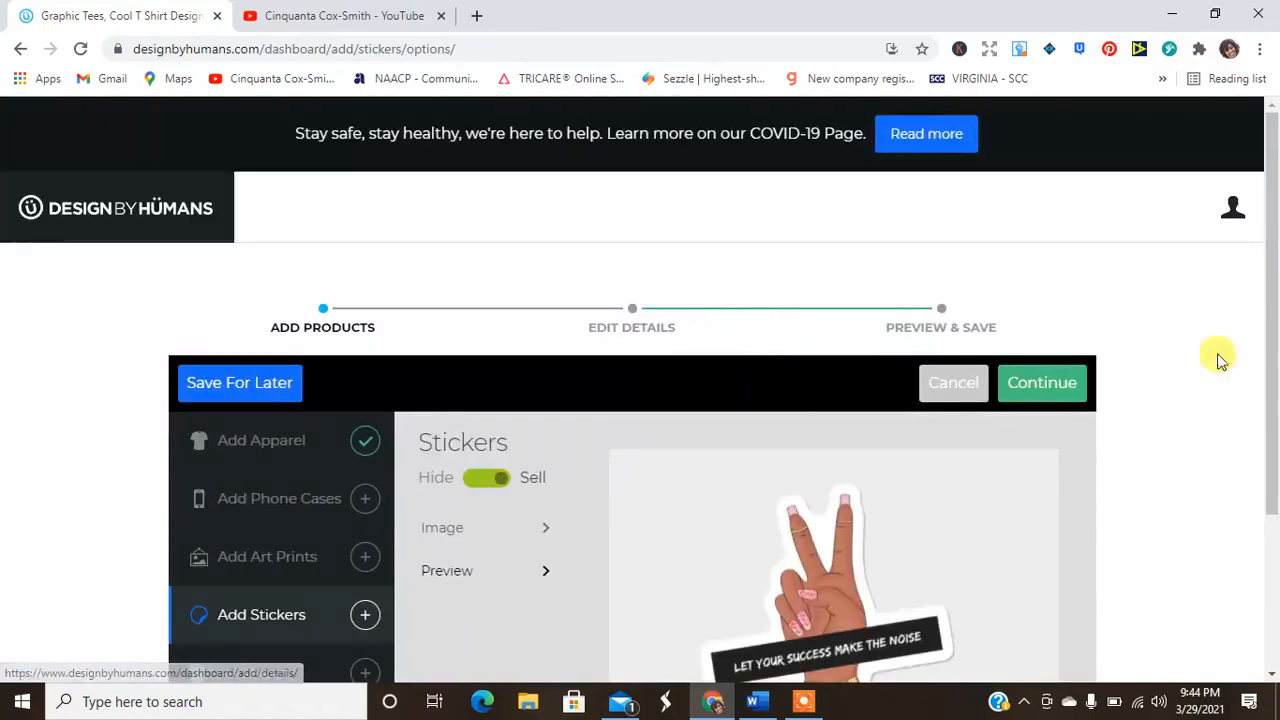
left_click_drag(1272, 206, 1260, 374)
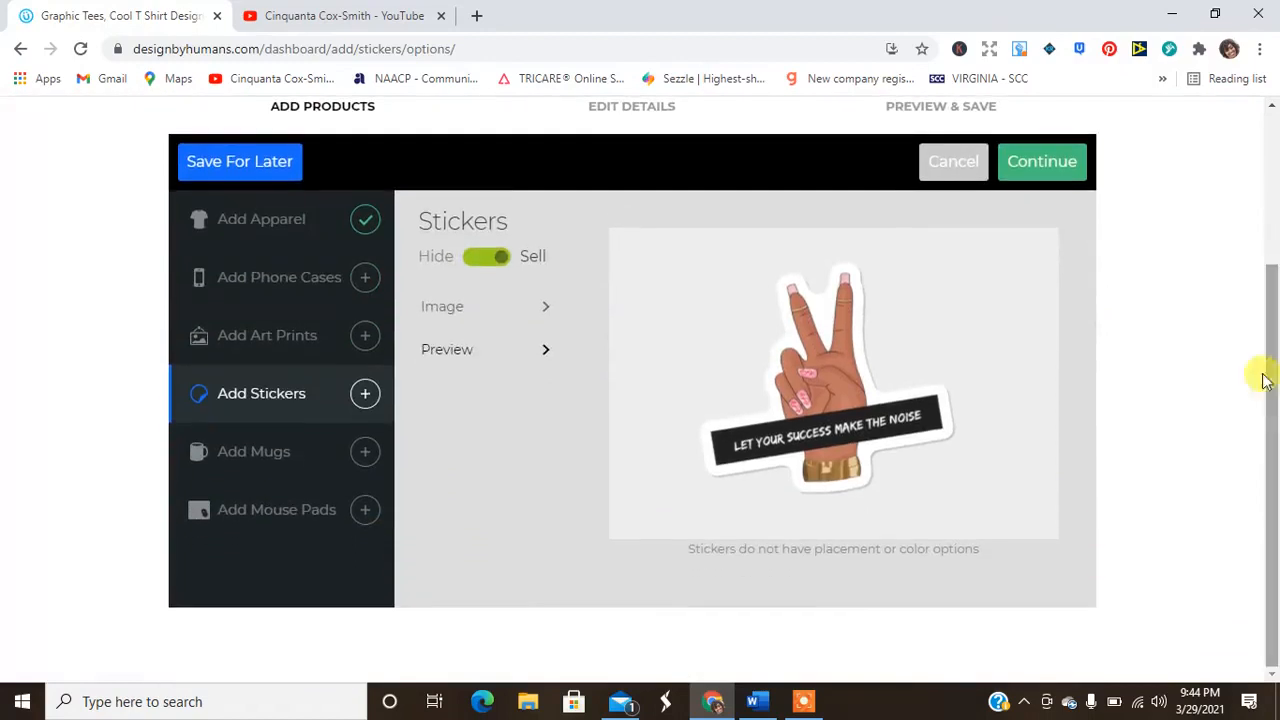
left_click(1045, 166)
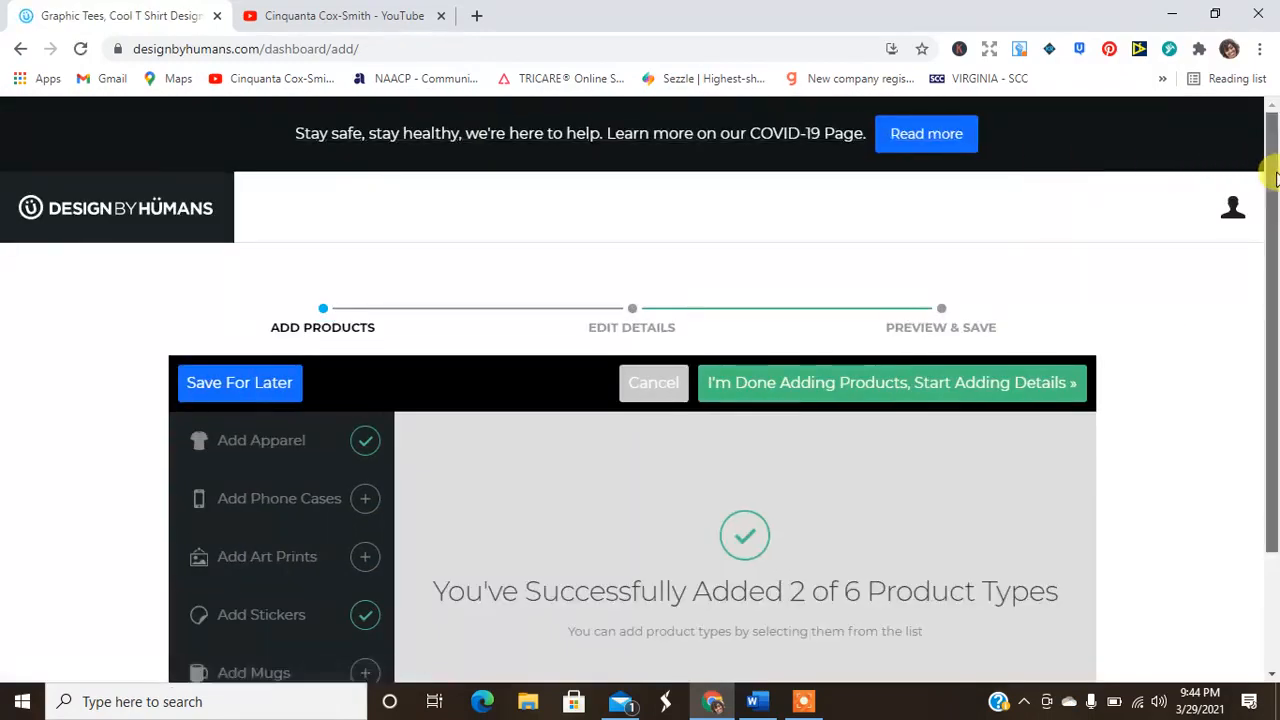
Start adding mugs as a product type with the existing peace-hand image
left_click_drag(1272, 193, 1275, 305)
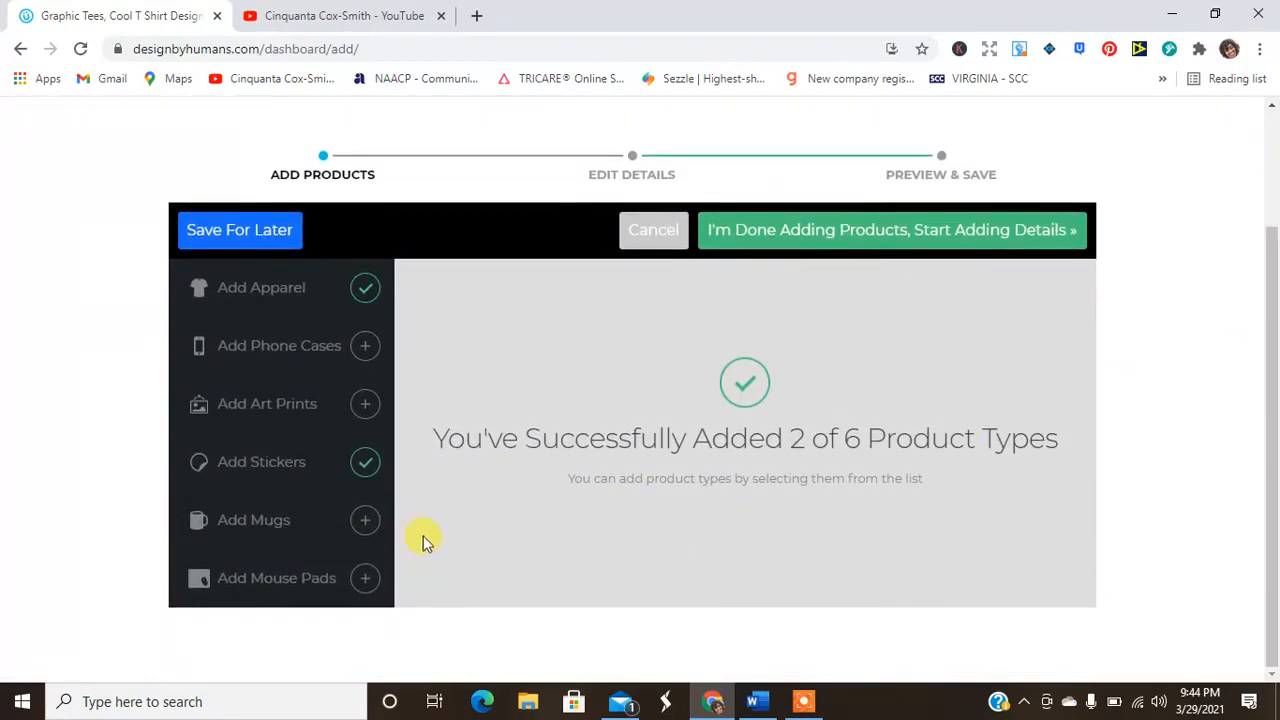
left_click(362, 520)
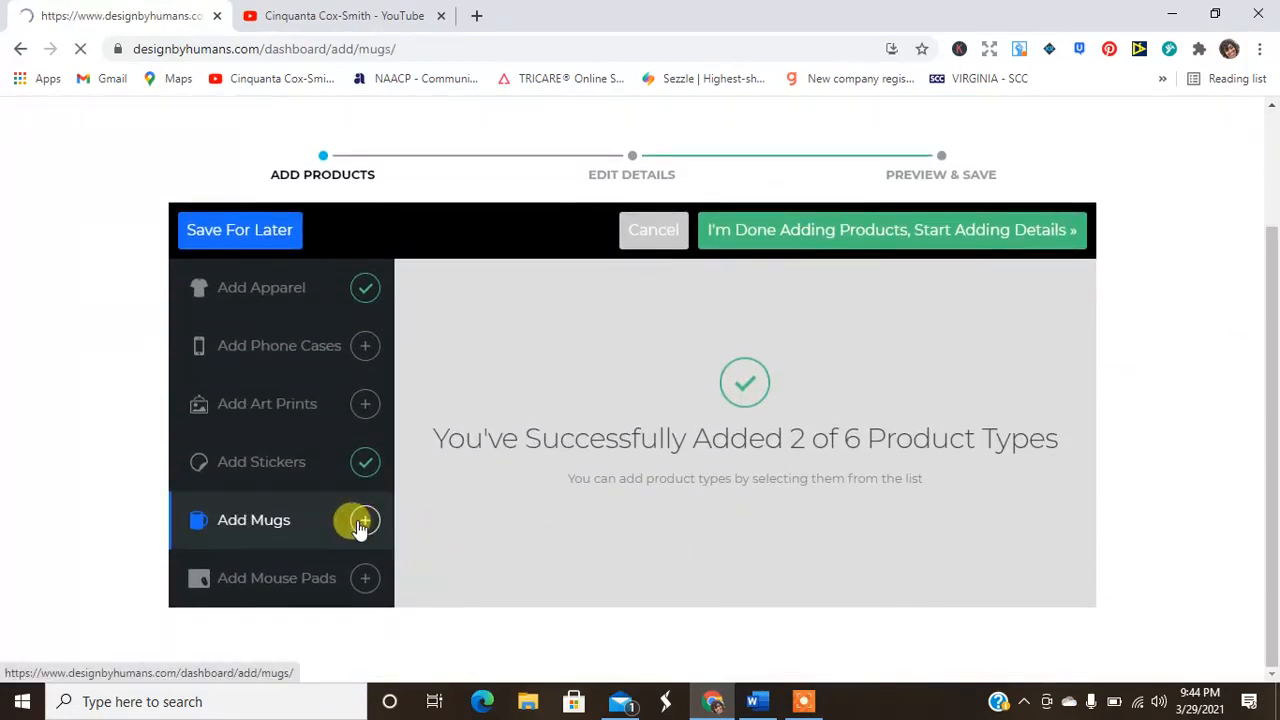
scroll(1273, 230, "down", 2)
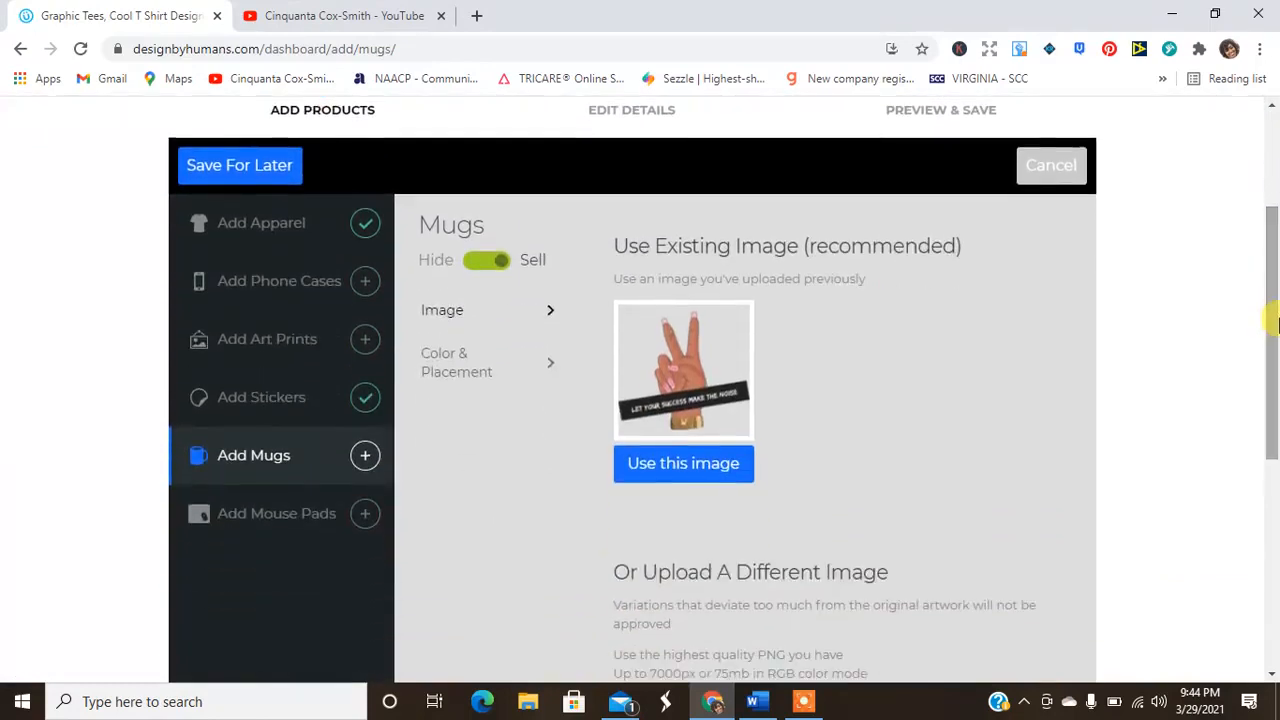
left_click(683, 463)
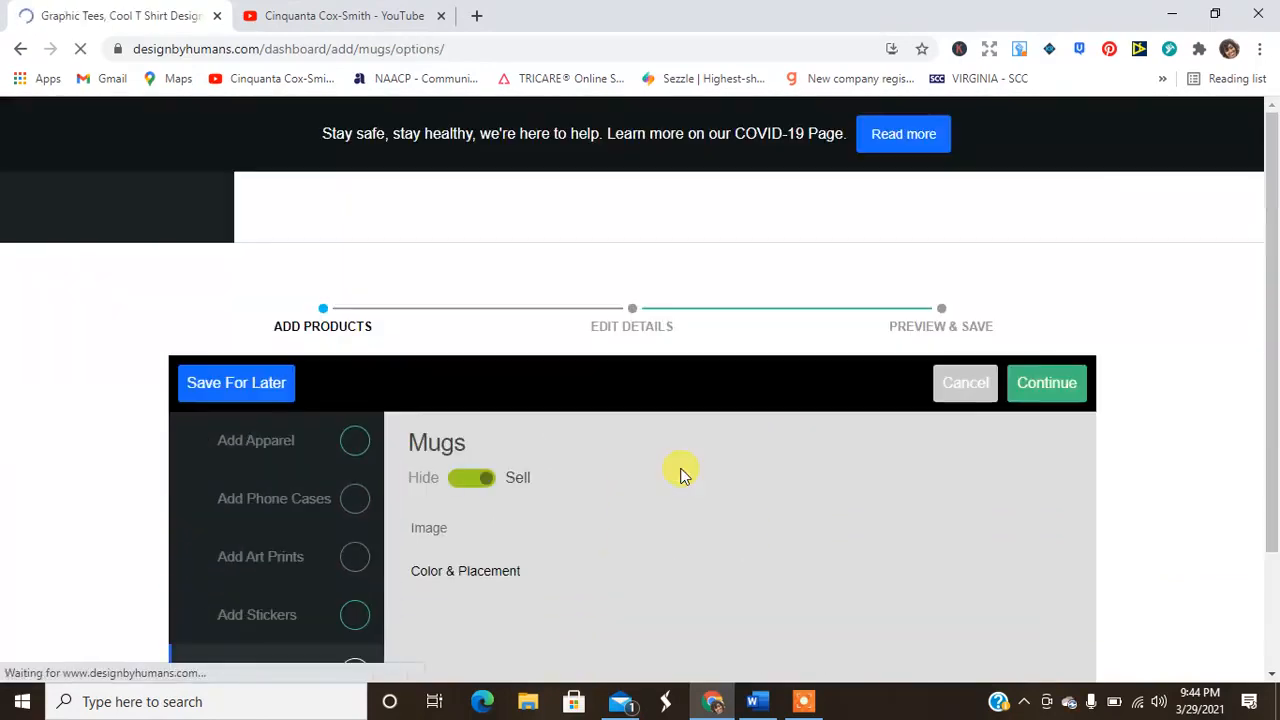
Slightly reduce the artwork size in the 11oz mug placement, keeping mugs set to Sell
scroll(1271, 300, "down", 1)
scroll(1275, 258, "down", 1)
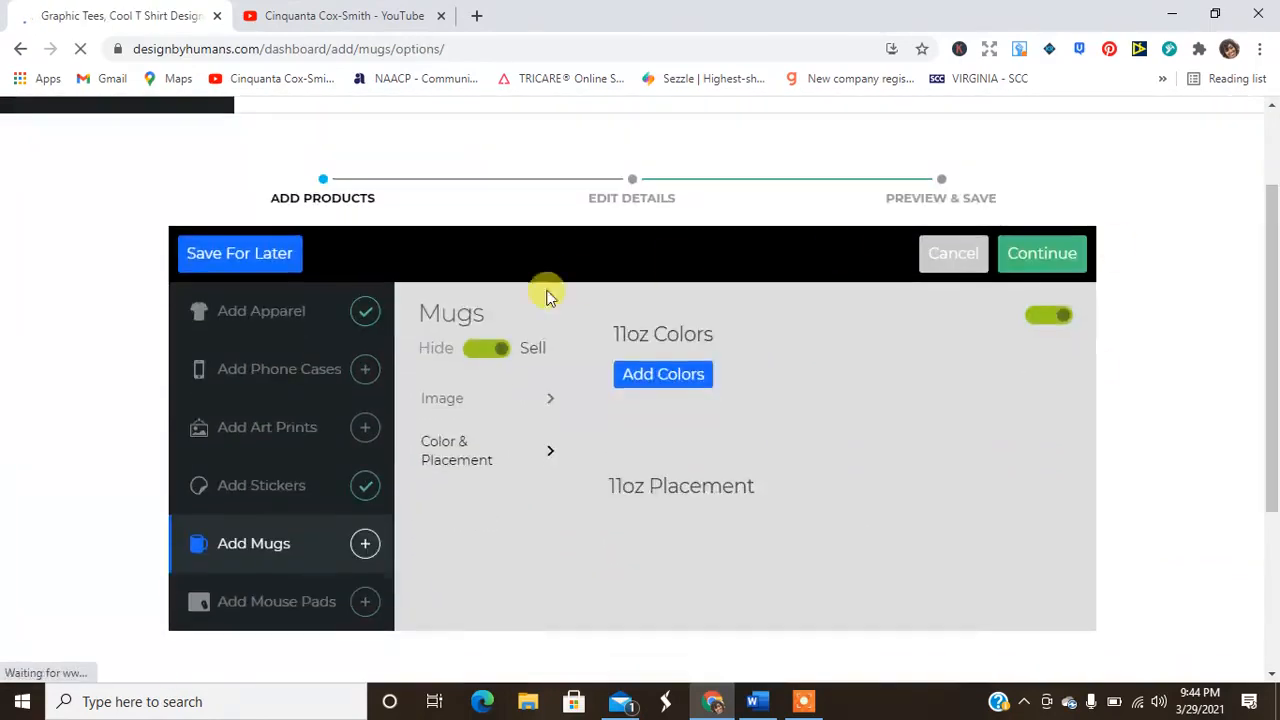
left_click(478, 351)
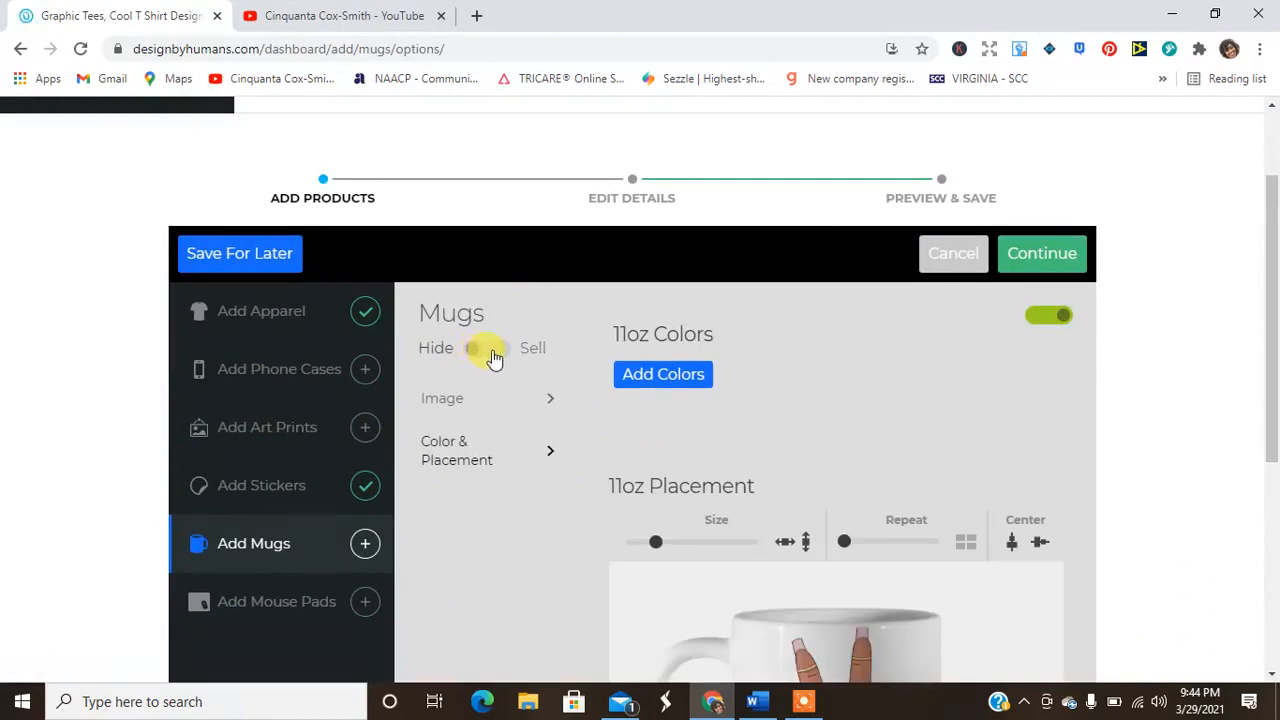
left_click(491, 350)
scroll(1268, 360, "down", 4)
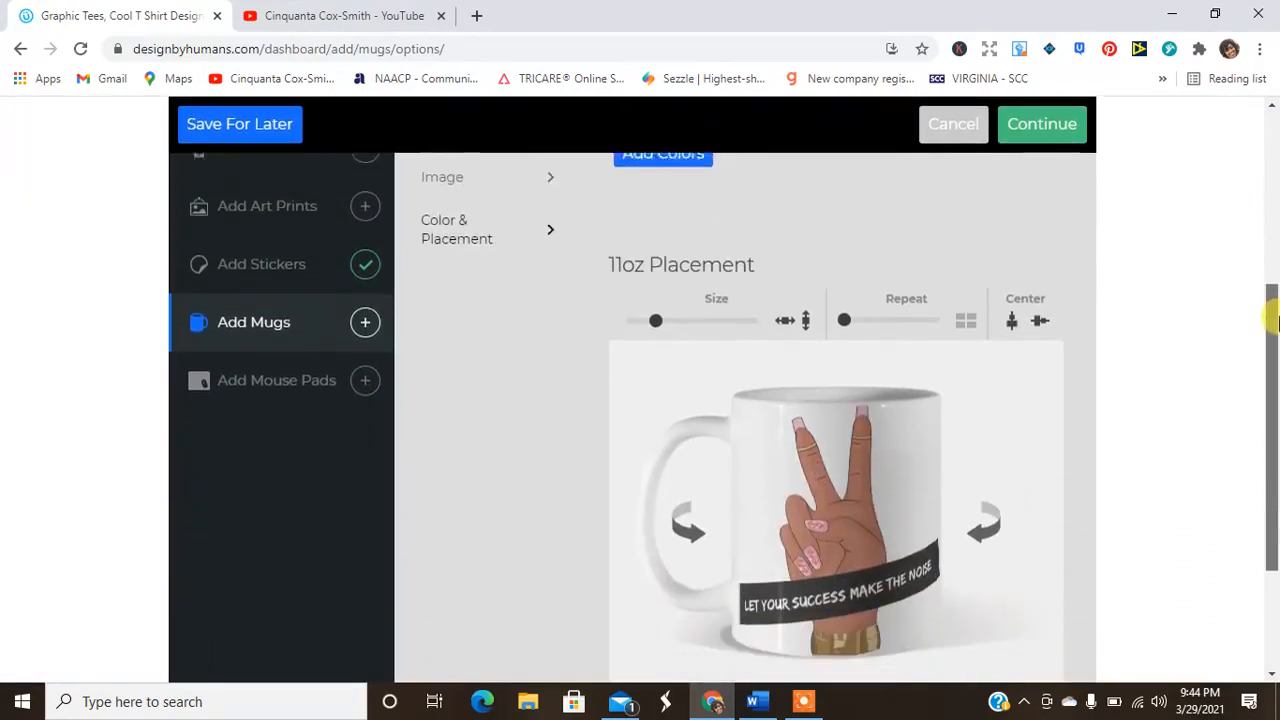
left_click_drag(1275, 391, 1273, 415)
left_click_drag(1273, 469, 1271, 400)
left_click_drag(660, 265, 652, 263)
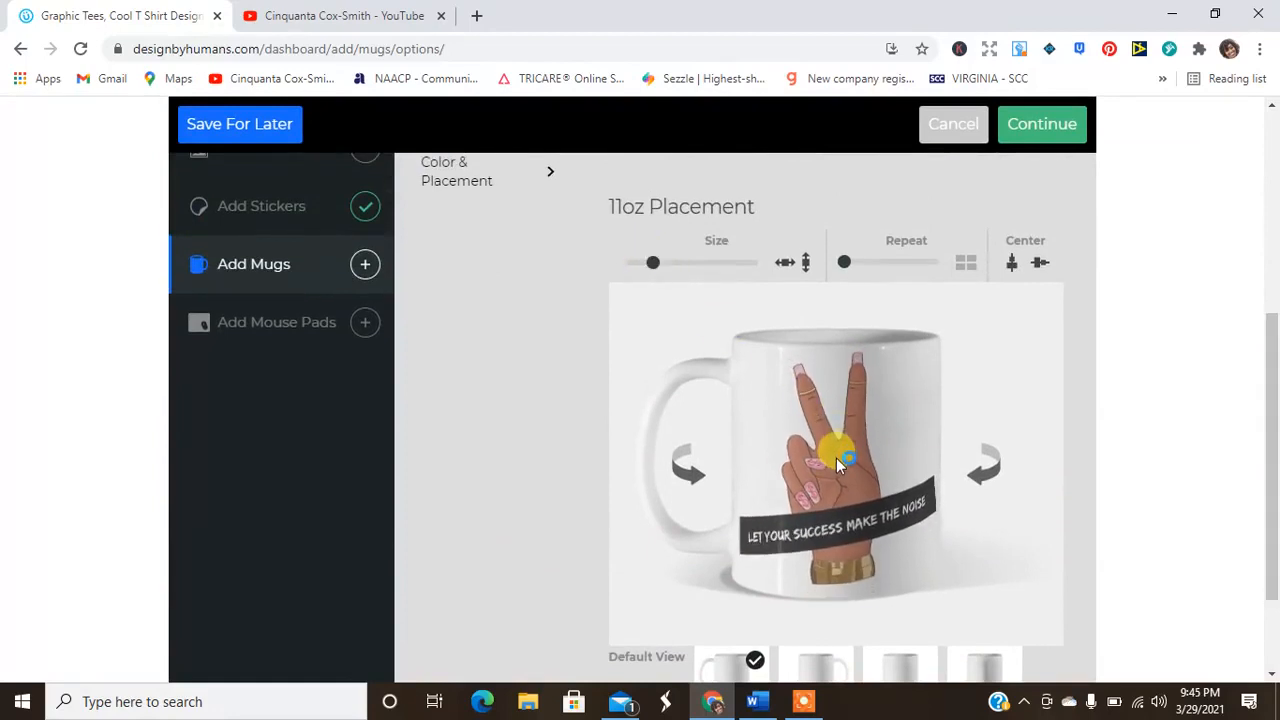
left_click_drag(1275, 452, 1266, 371)
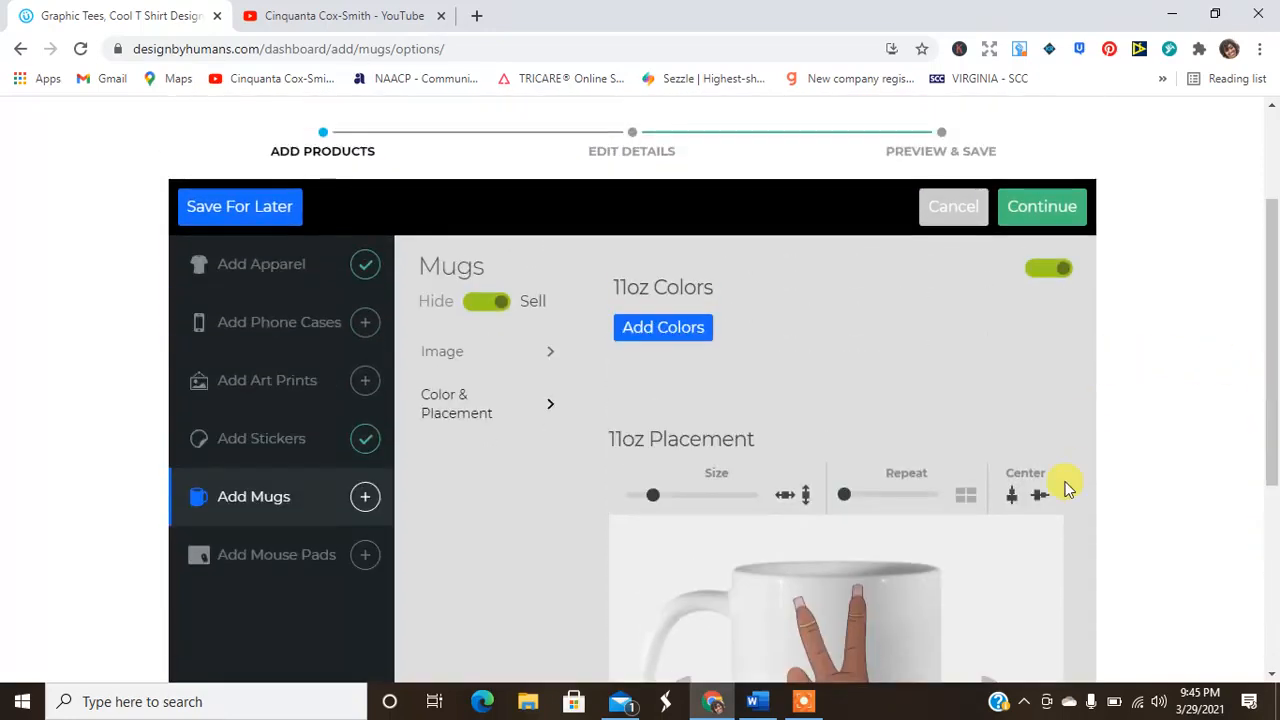
Add White as the 11oz mug color and submit the mug options
left_click(1037, 208)
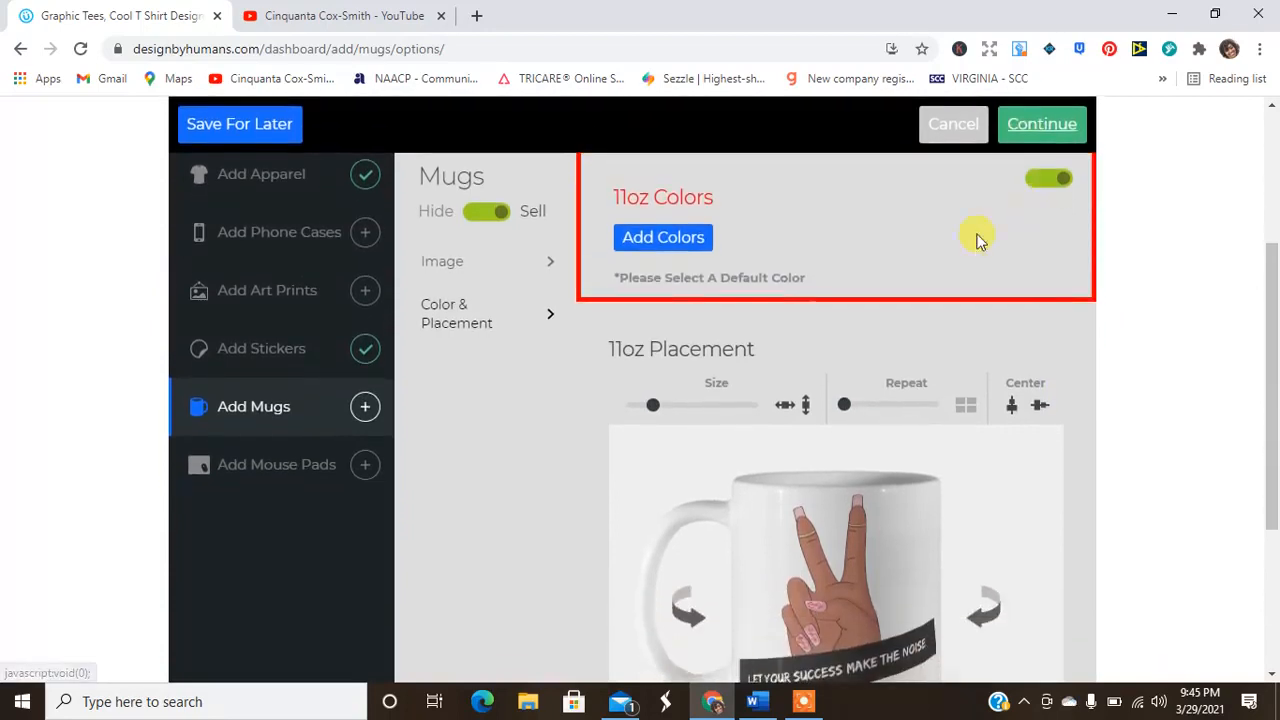
left_click(692, 238)
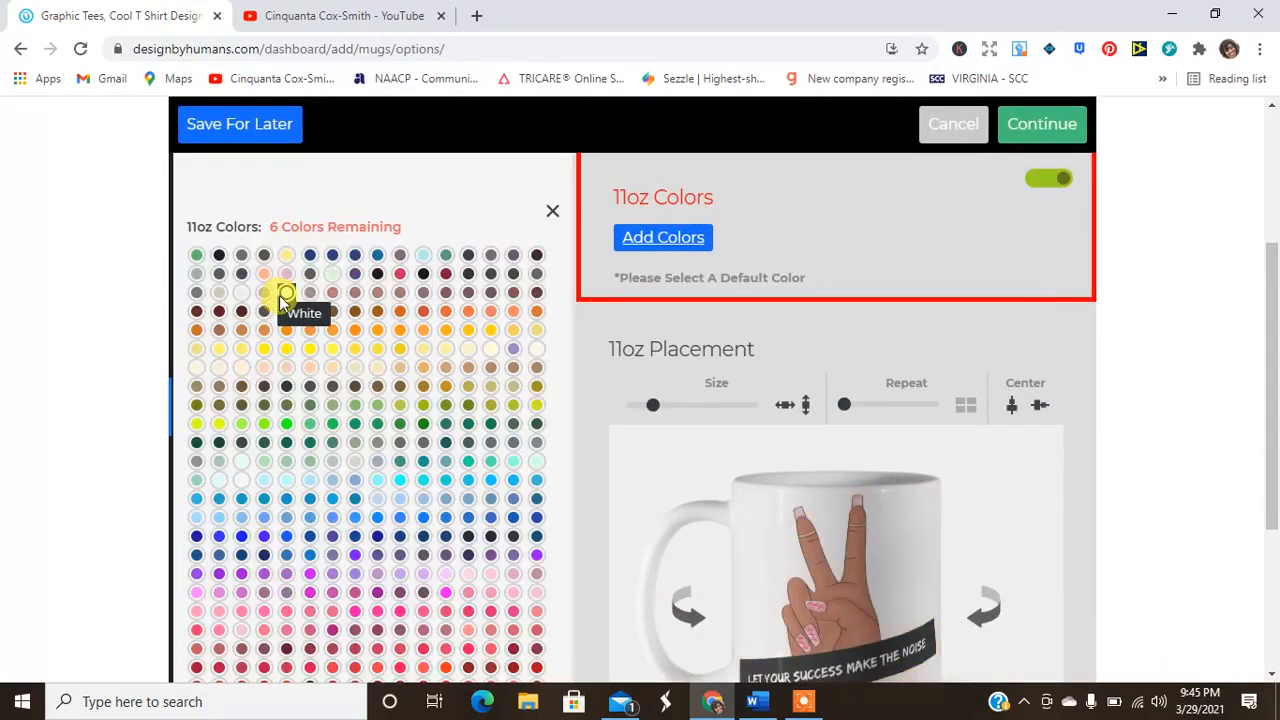
left_click(282, 293)
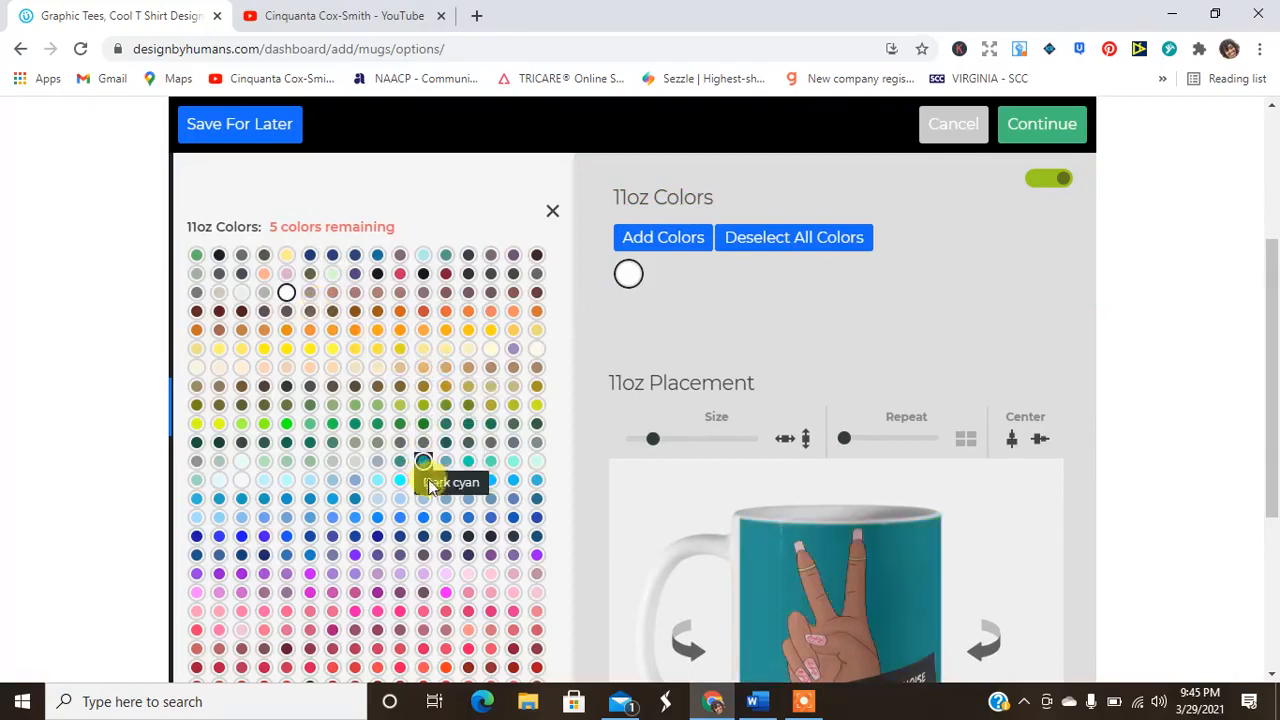
left_click(1035, 125)
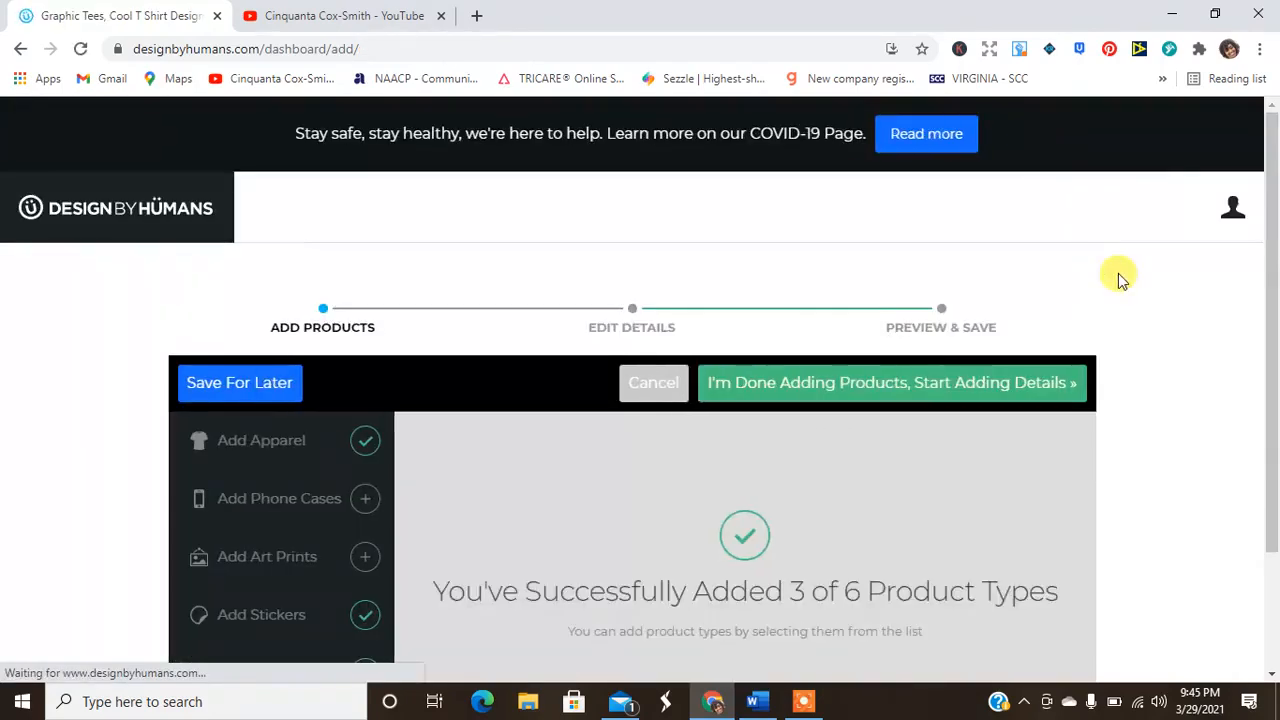
Finish adding products and title the design "Let Your Success Make The Noise" in the details form
left_click_drag(1275, 240, 1275, 371)
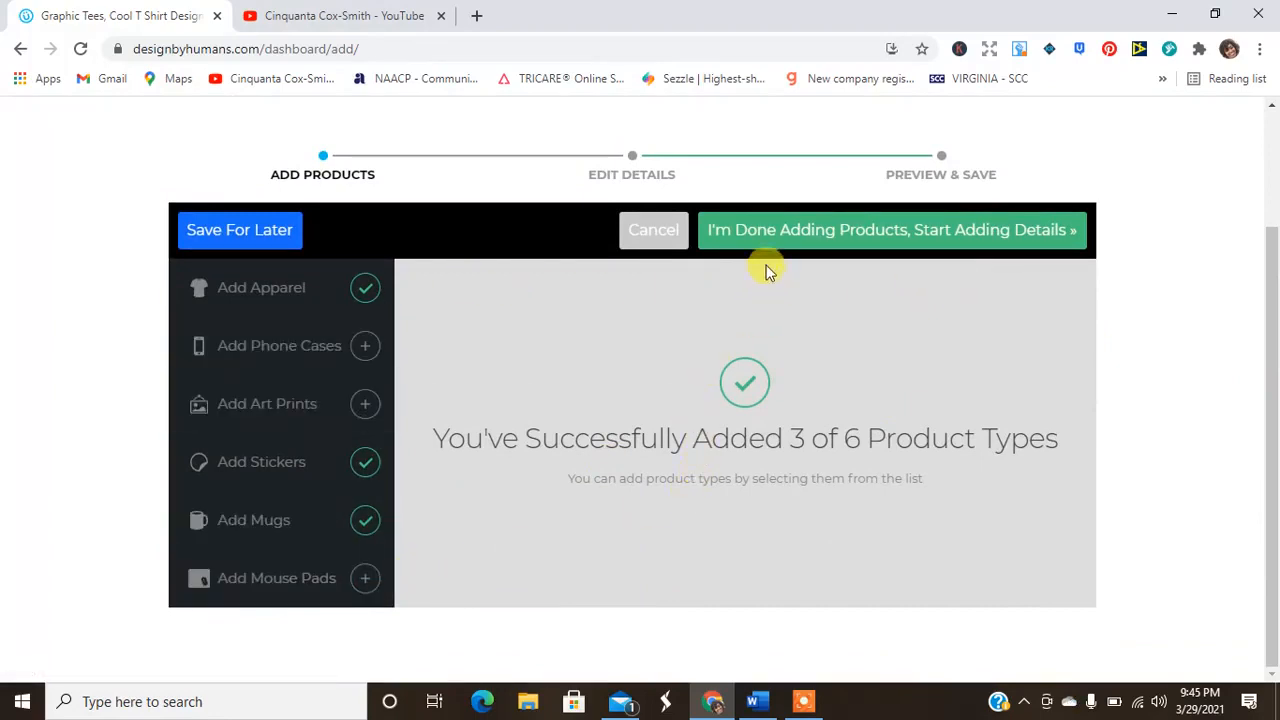
left_click(745, 238)
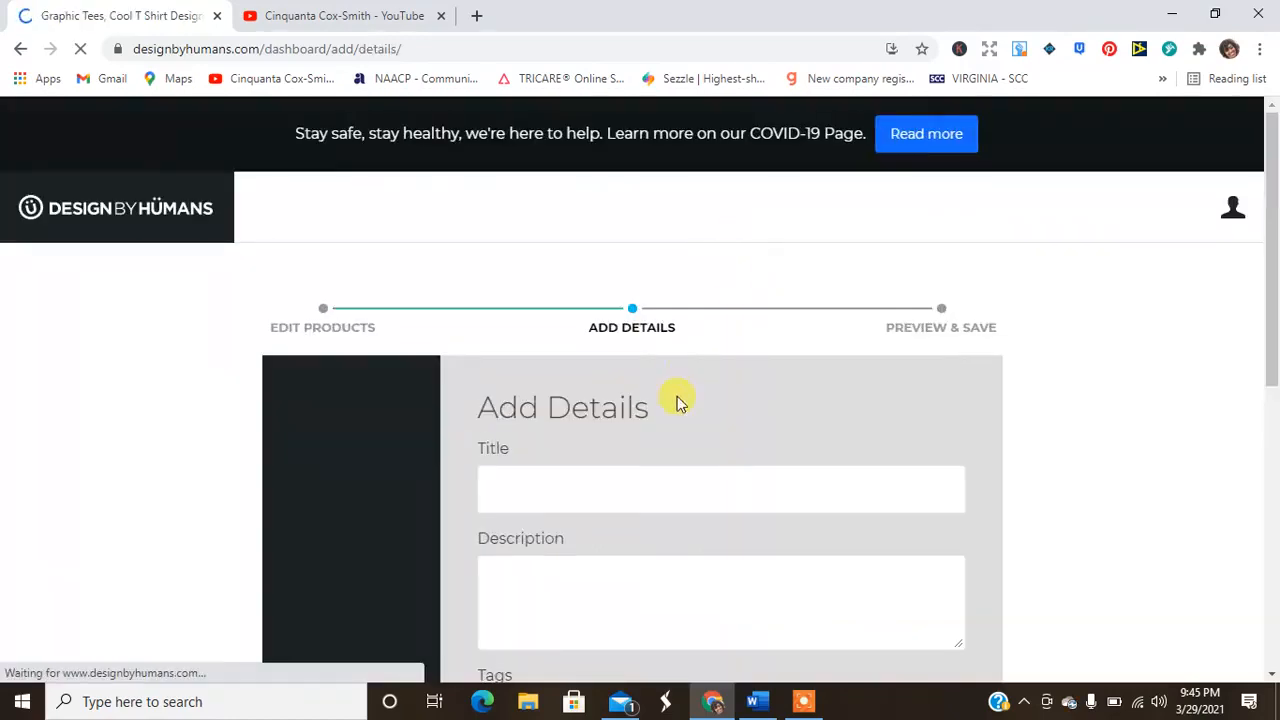
left_click(627, 490)
type("Let ")
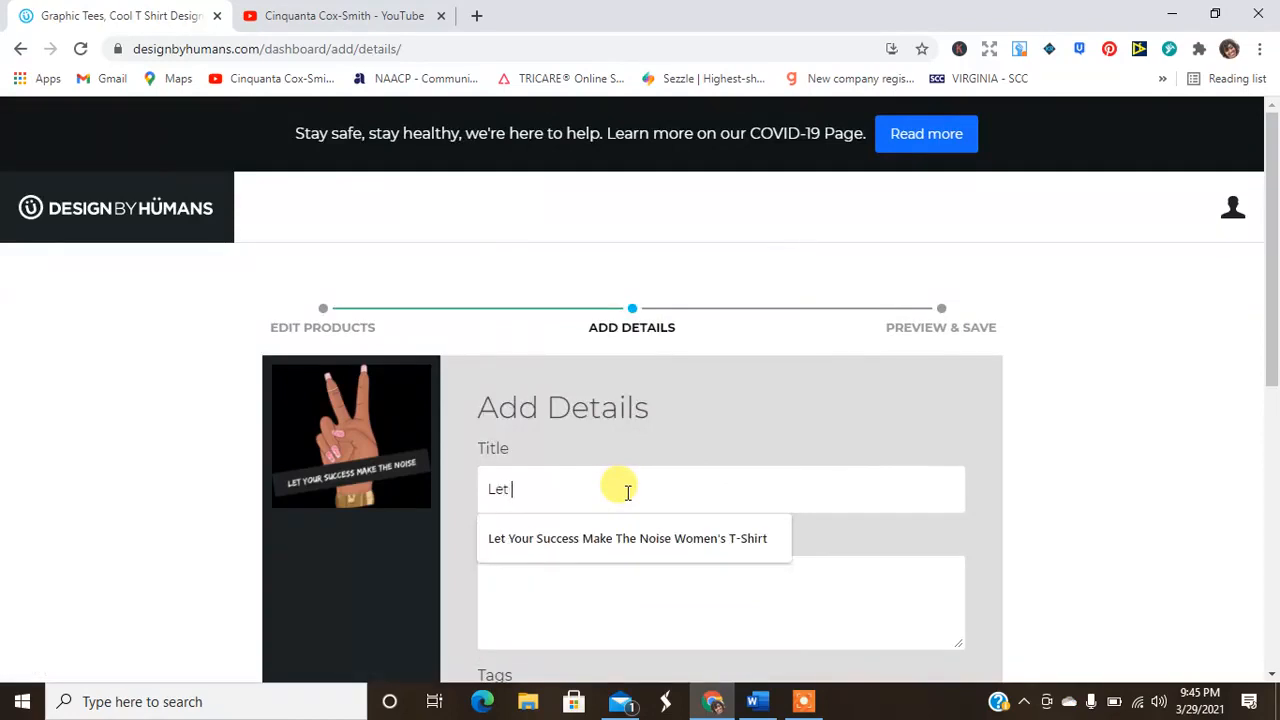
type("Your Success Make The Noise Women's T-Shirt")
left_click(627, 536)
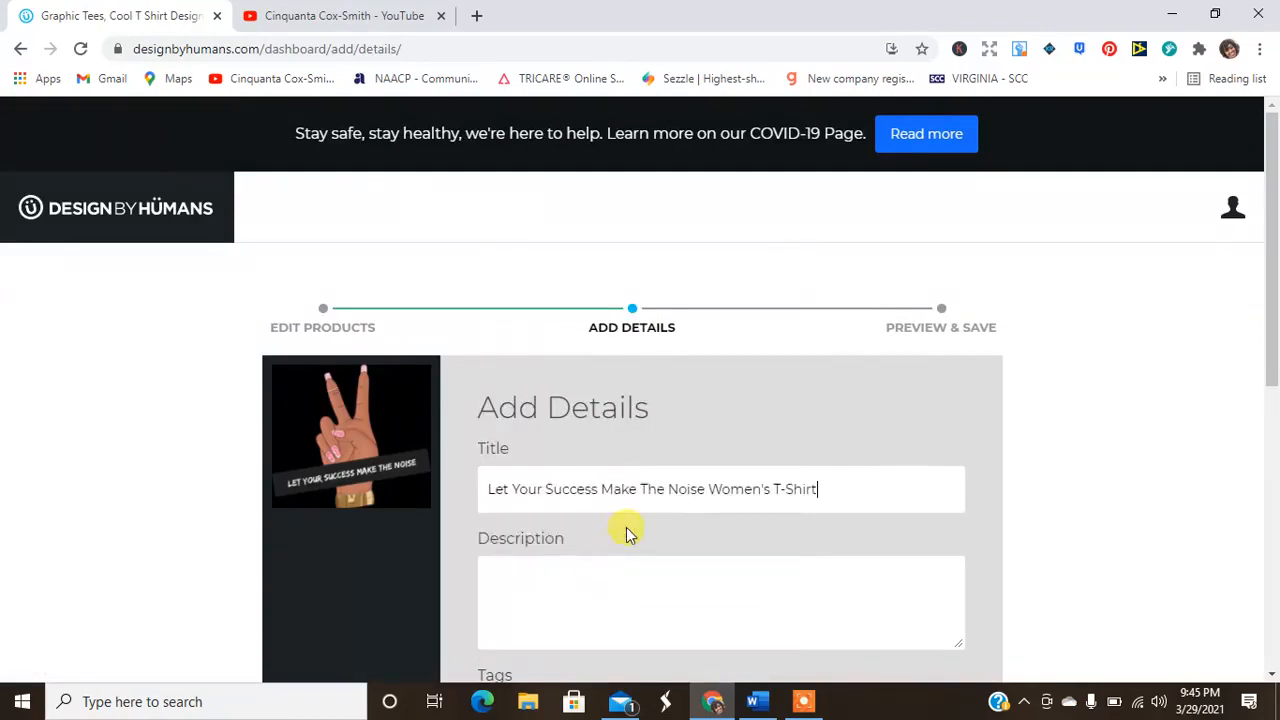
left_click_drag(707, 490, 1037, 474)
key("BackSpace")
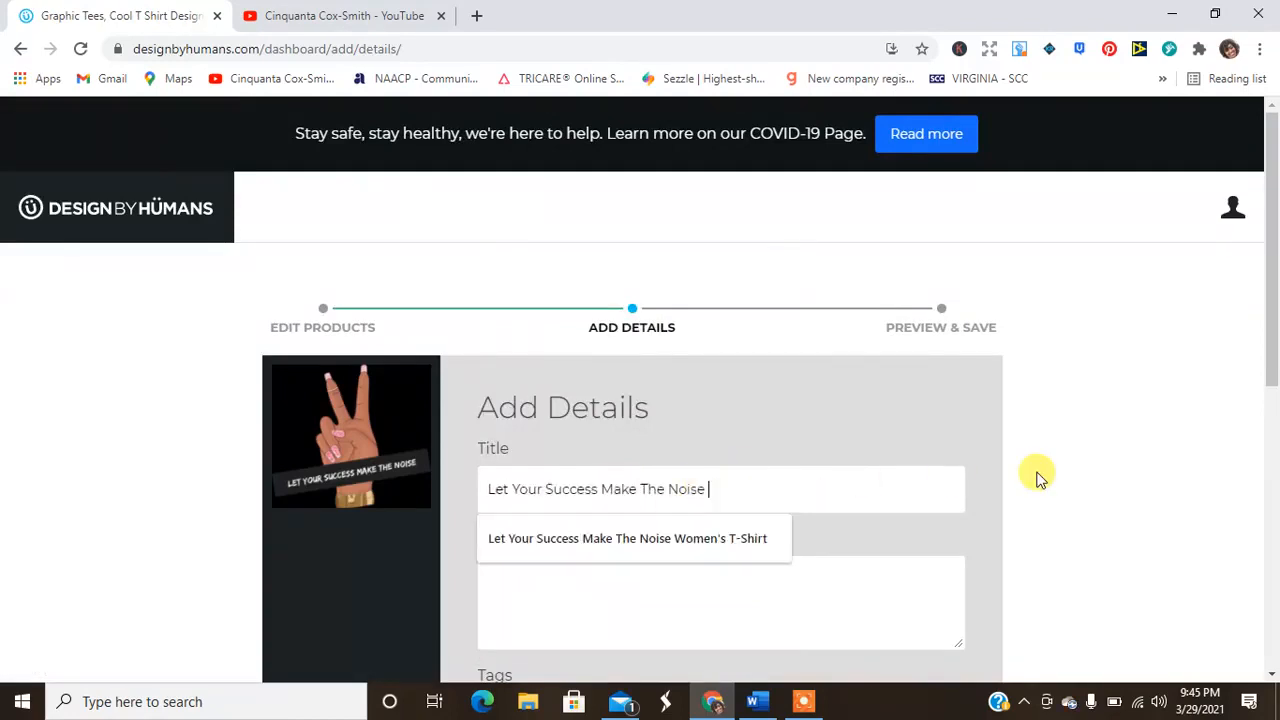
Enter the description "Coins and Connections Women's History Month" and add the suggested tag "womens history month"
left_click(796, 612)
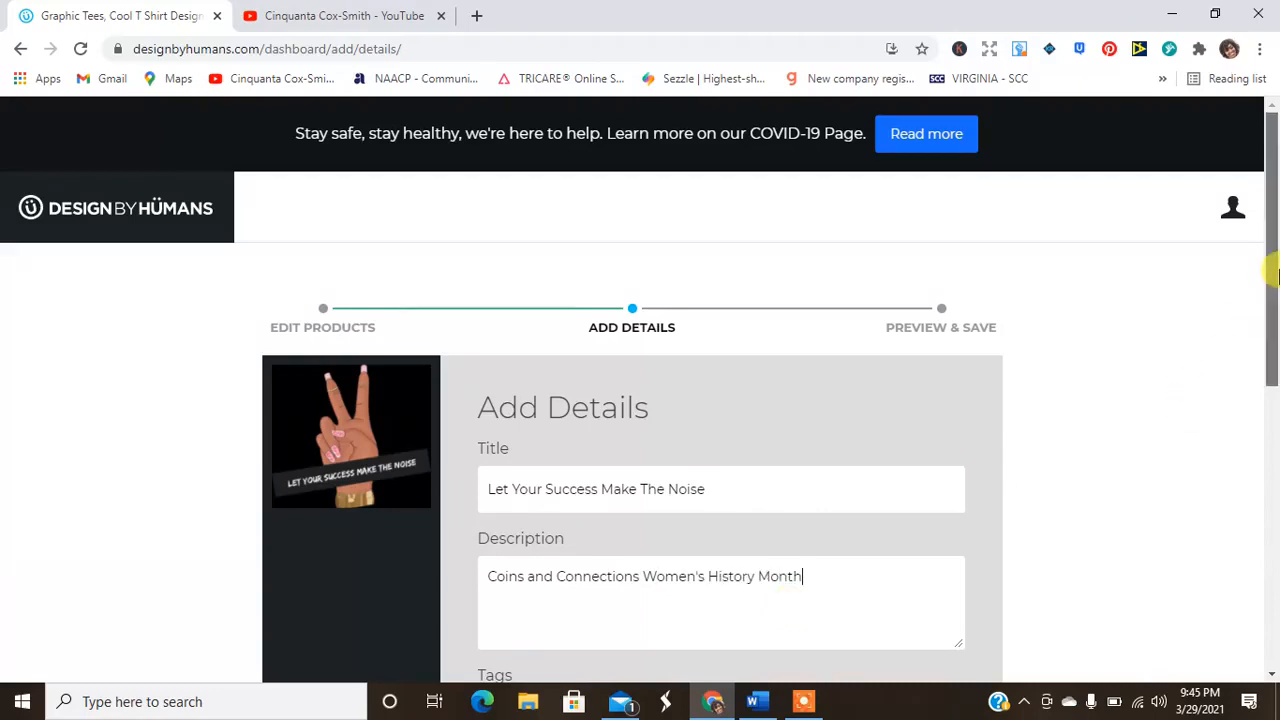
left_click_drag(1270, 300, 1270, 428)
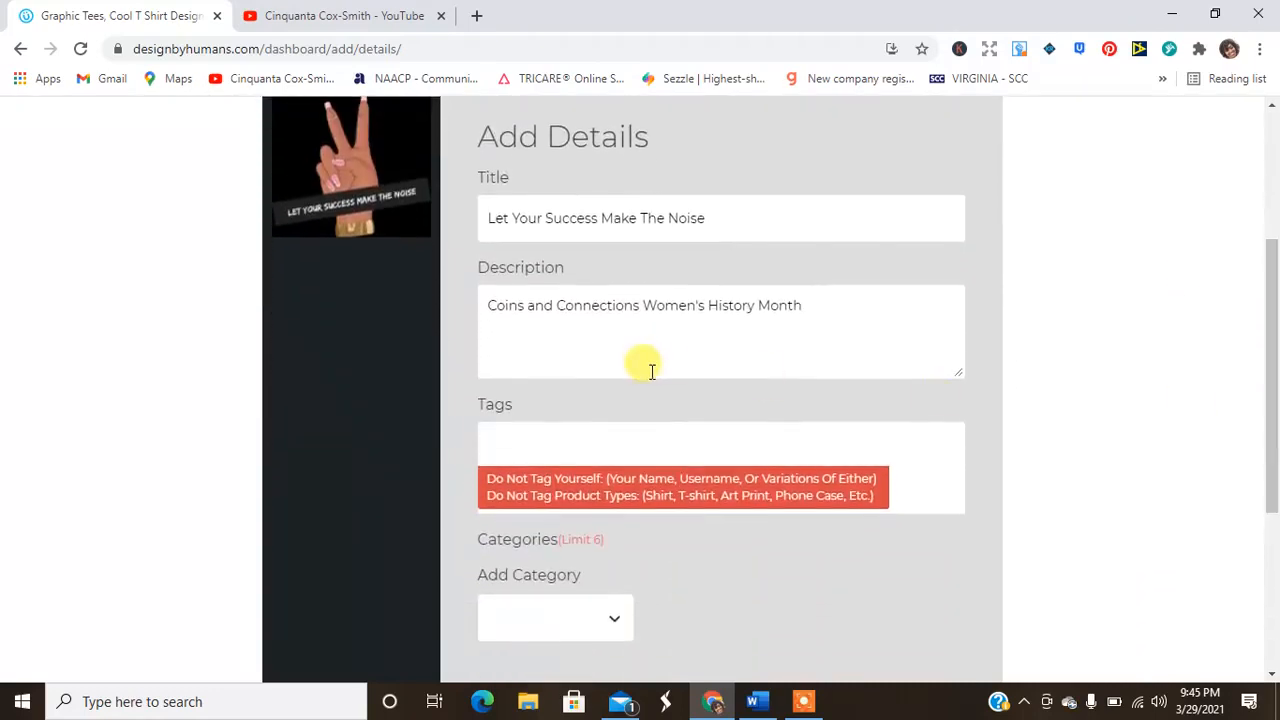
left_click(621, 445)
type("womens history")
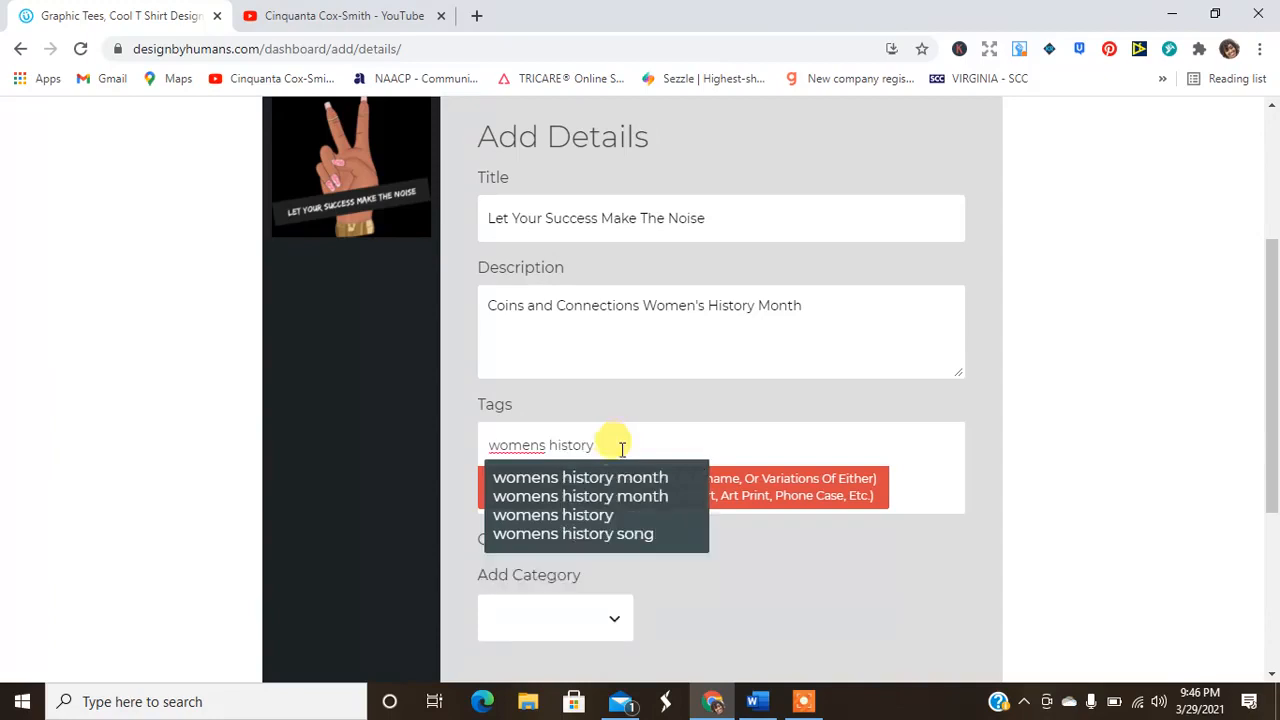
left_click(613, 484)
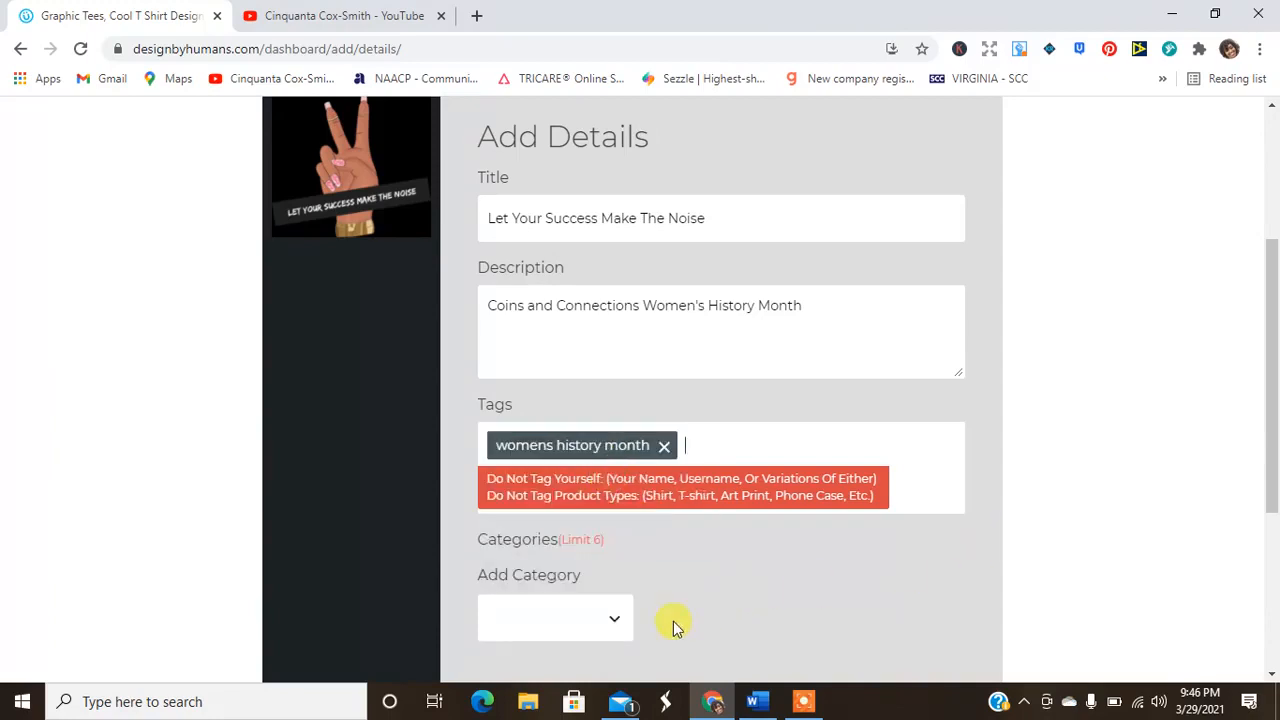
Add the tags "peace sign", "women love" and "self love" to the product details
left_click_drag(1271, 387, 1143, 440)
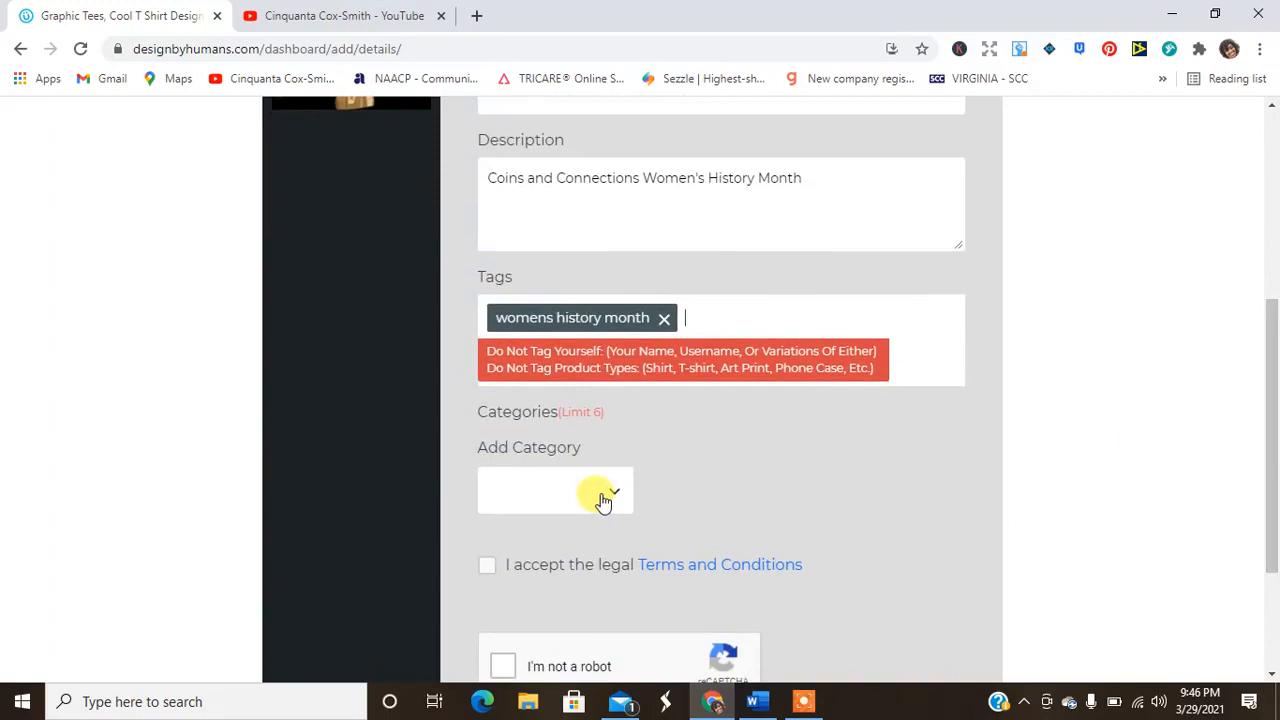
type("peace sign")
key("Return")
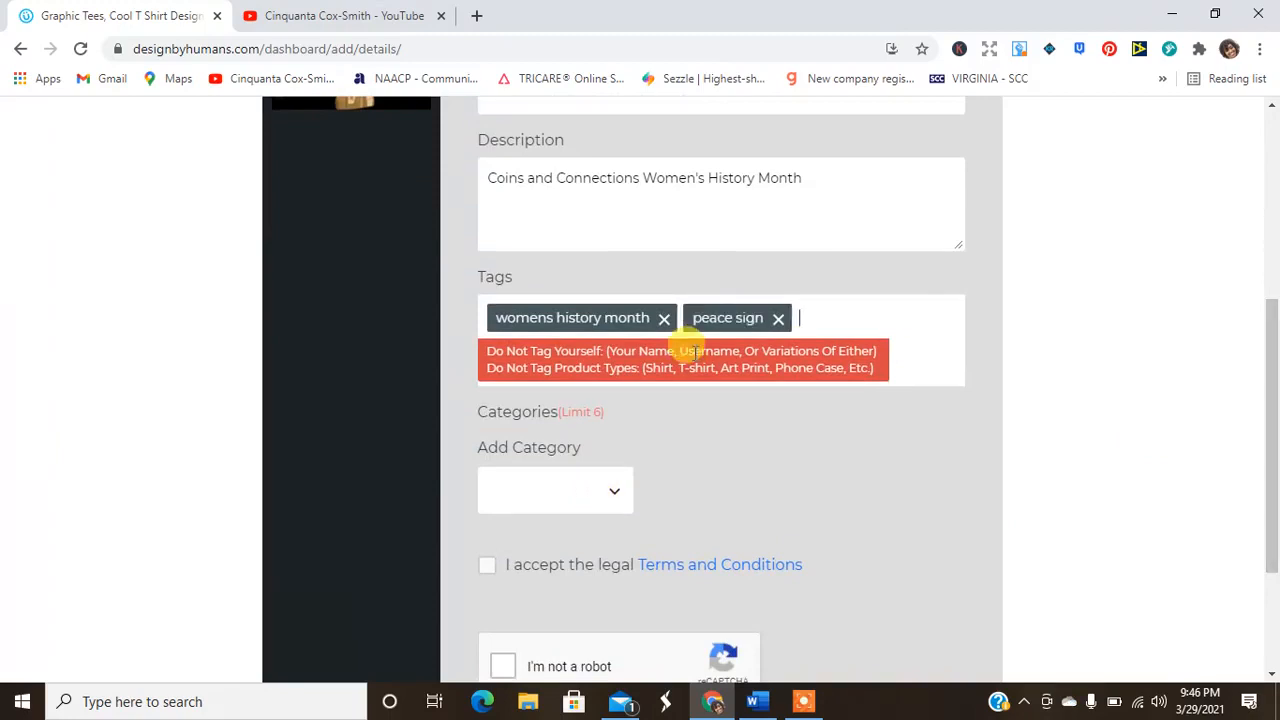
type("women lov")
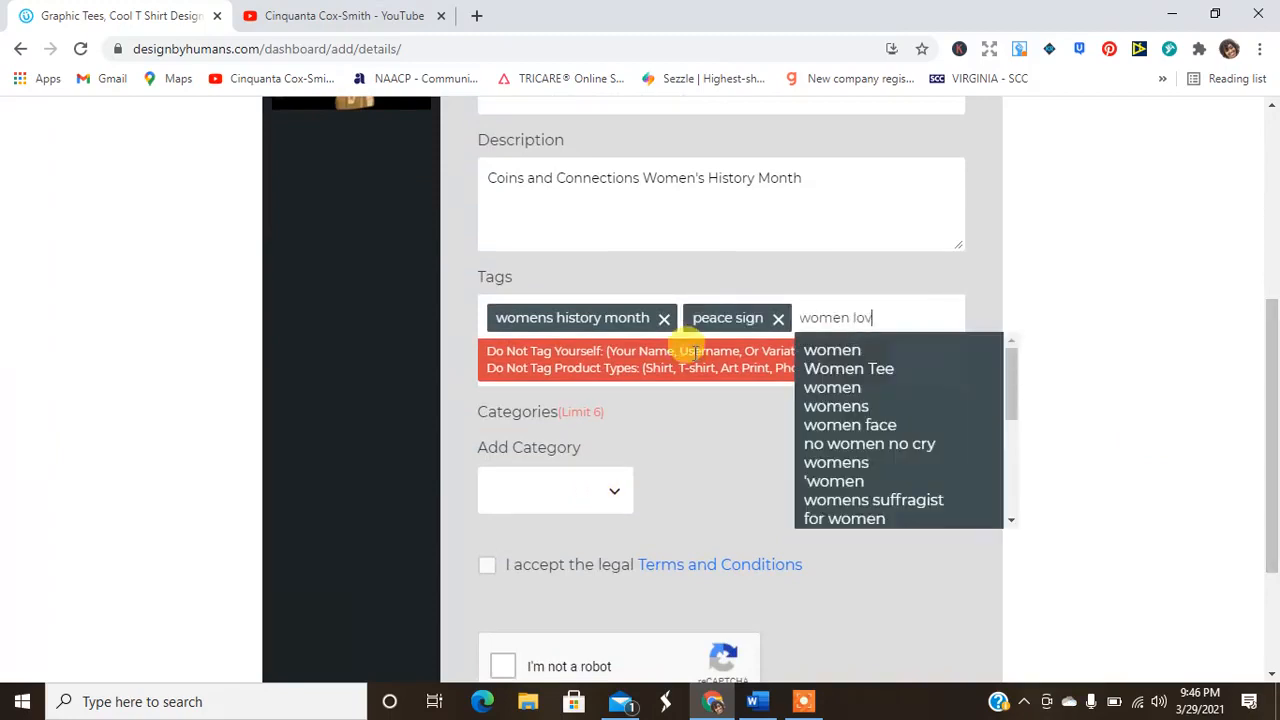
type("e")
key("Return")
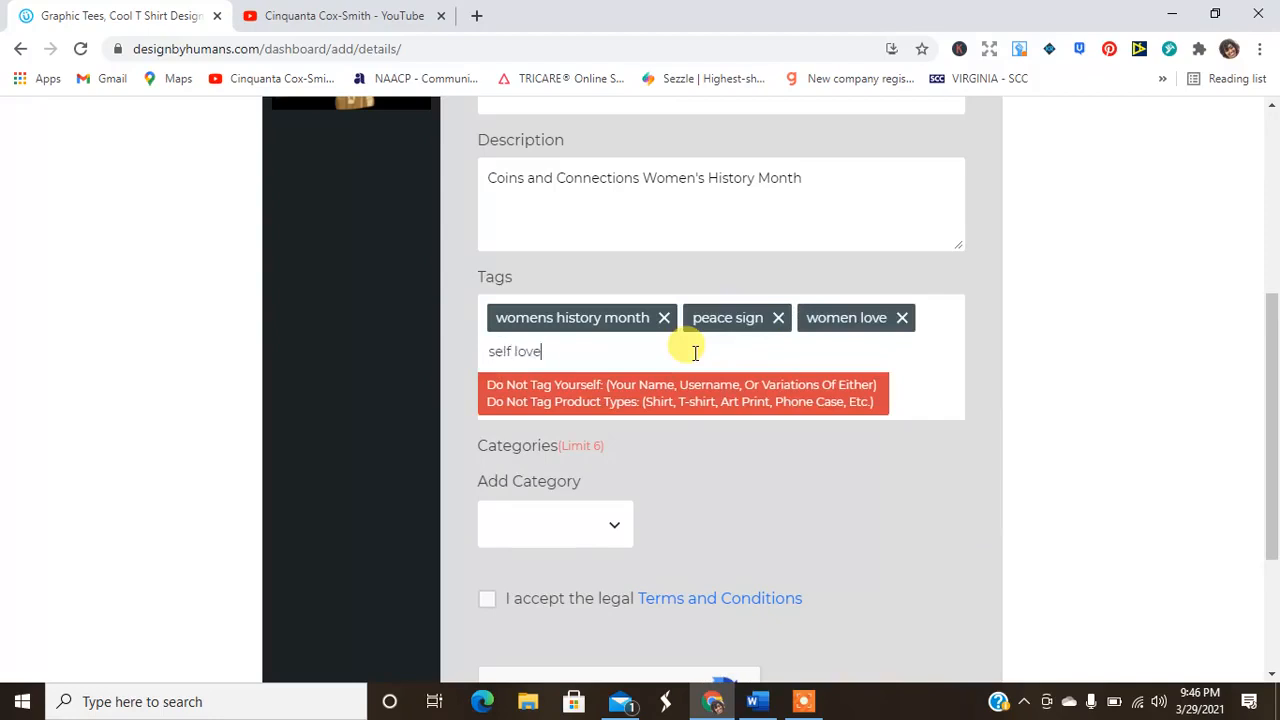
type("self love")
key("Return")
left_click(592, 530)
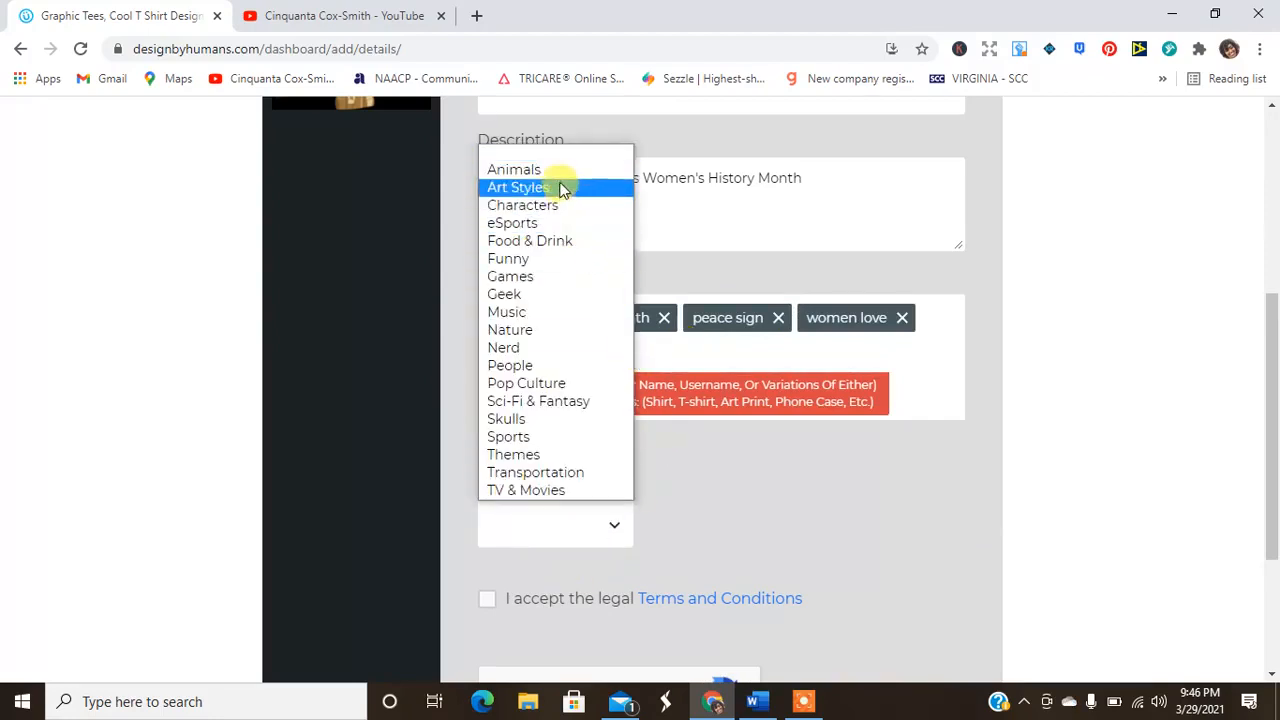
left_click(575, 367)
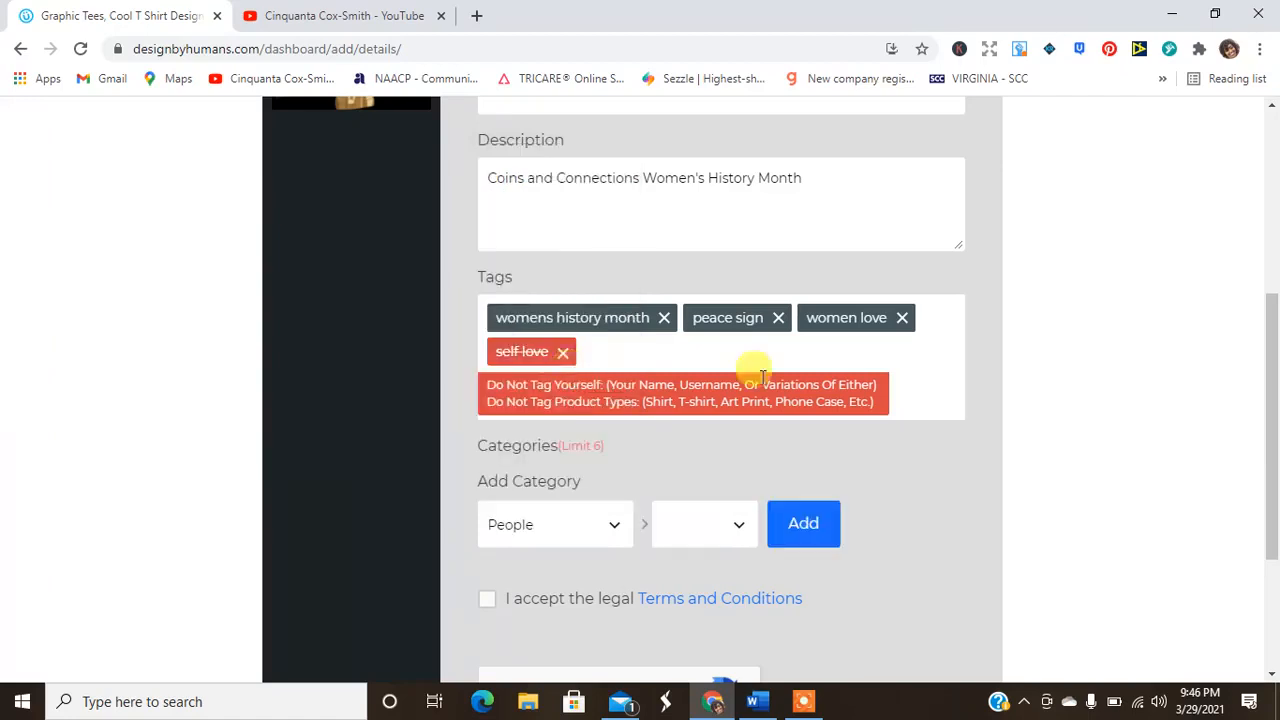
left_click(713, 548)
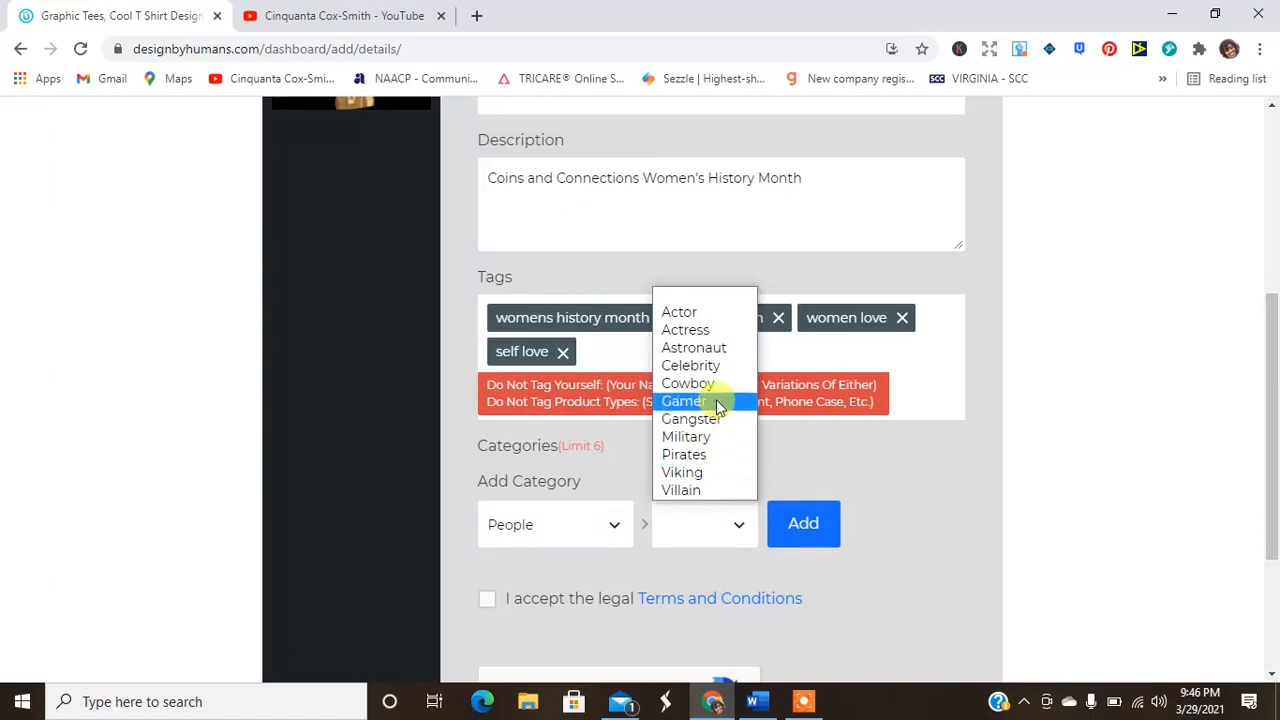
Choose Art Styles as the product category with Typography as its subcategory
left_click(555, 545)
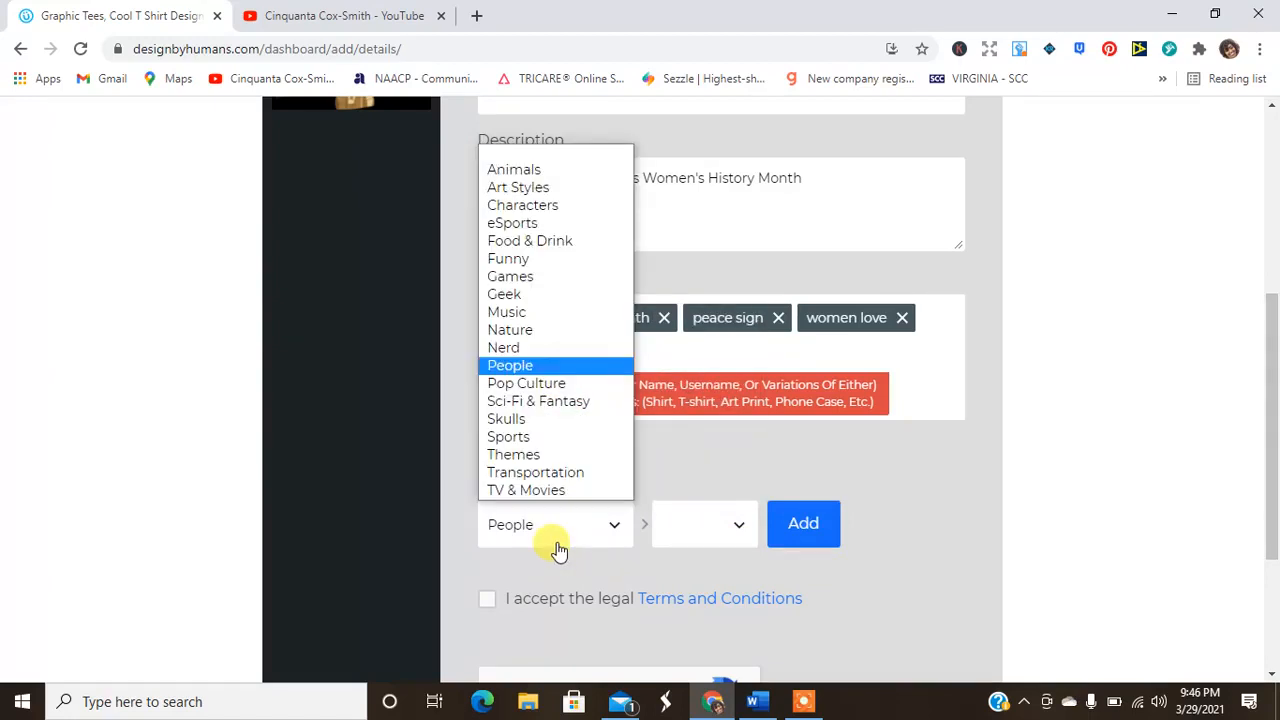
left_click(534, 187)
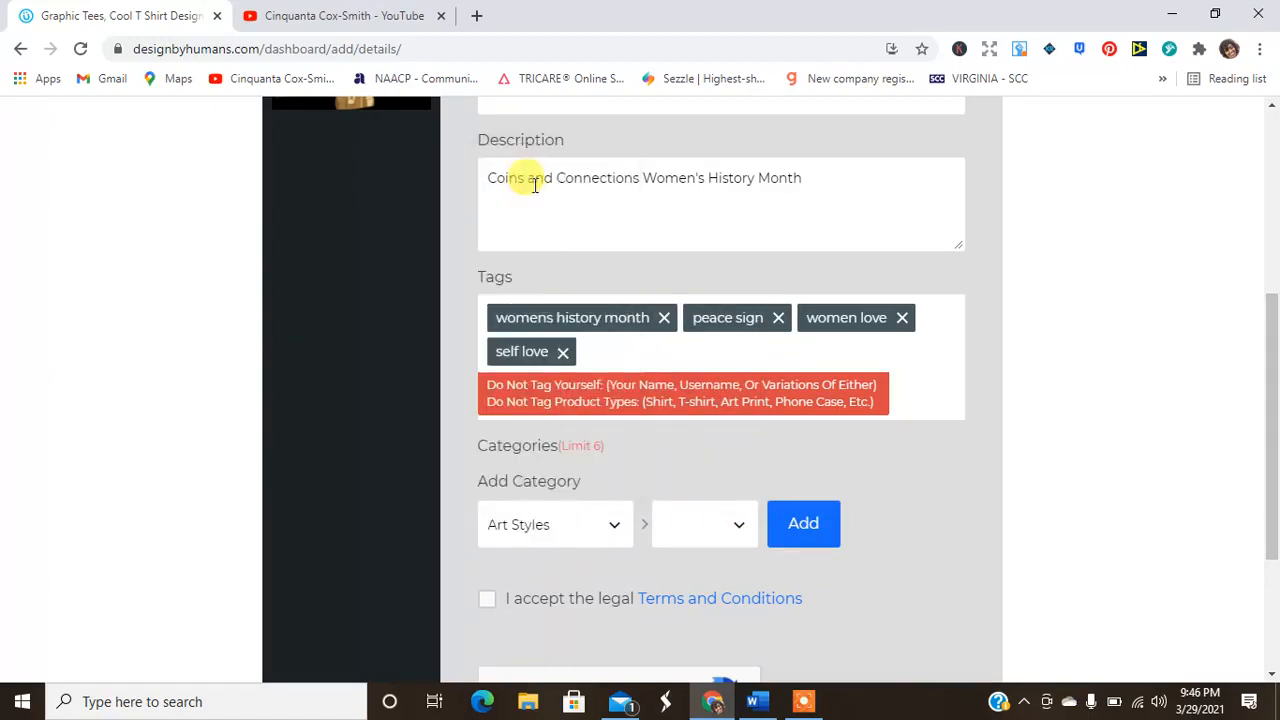
left_click(731, 522)
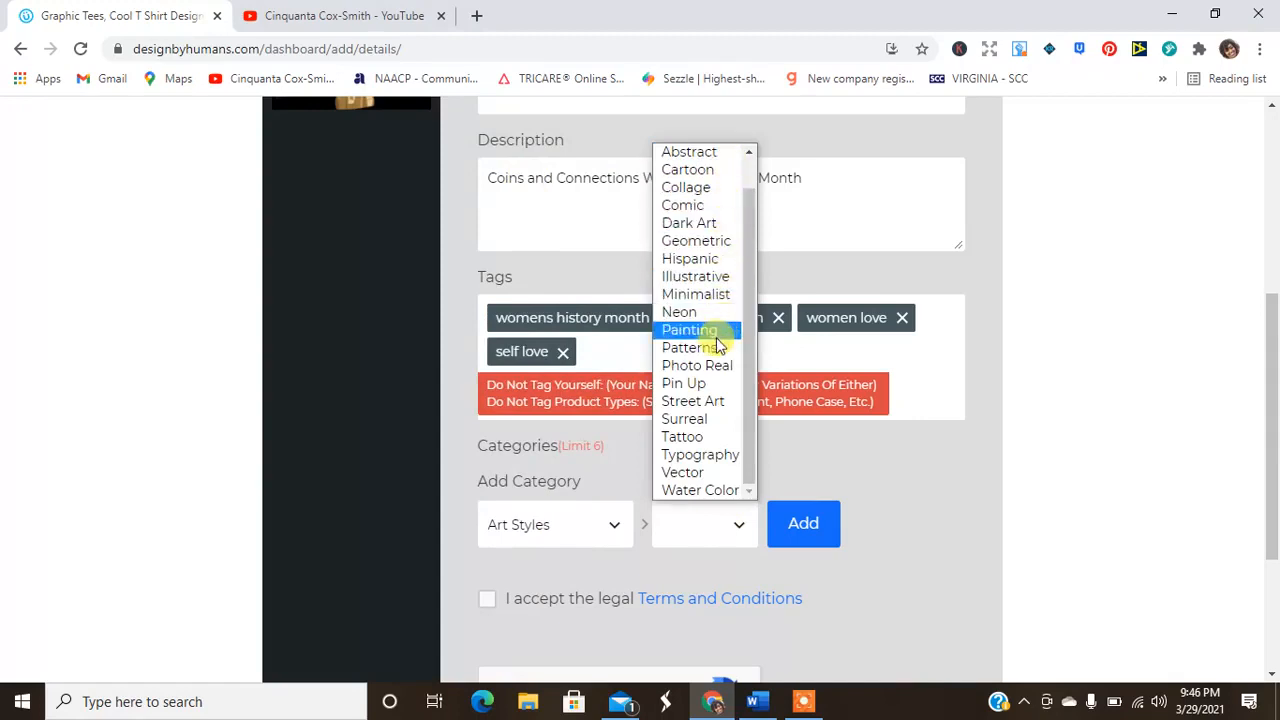
left_click(700, 455)
Accept the legal Terms and Conditions, complete the reCAPTCHA check and try to save the product
left_click_drag(1266, 409, 1266, 500)
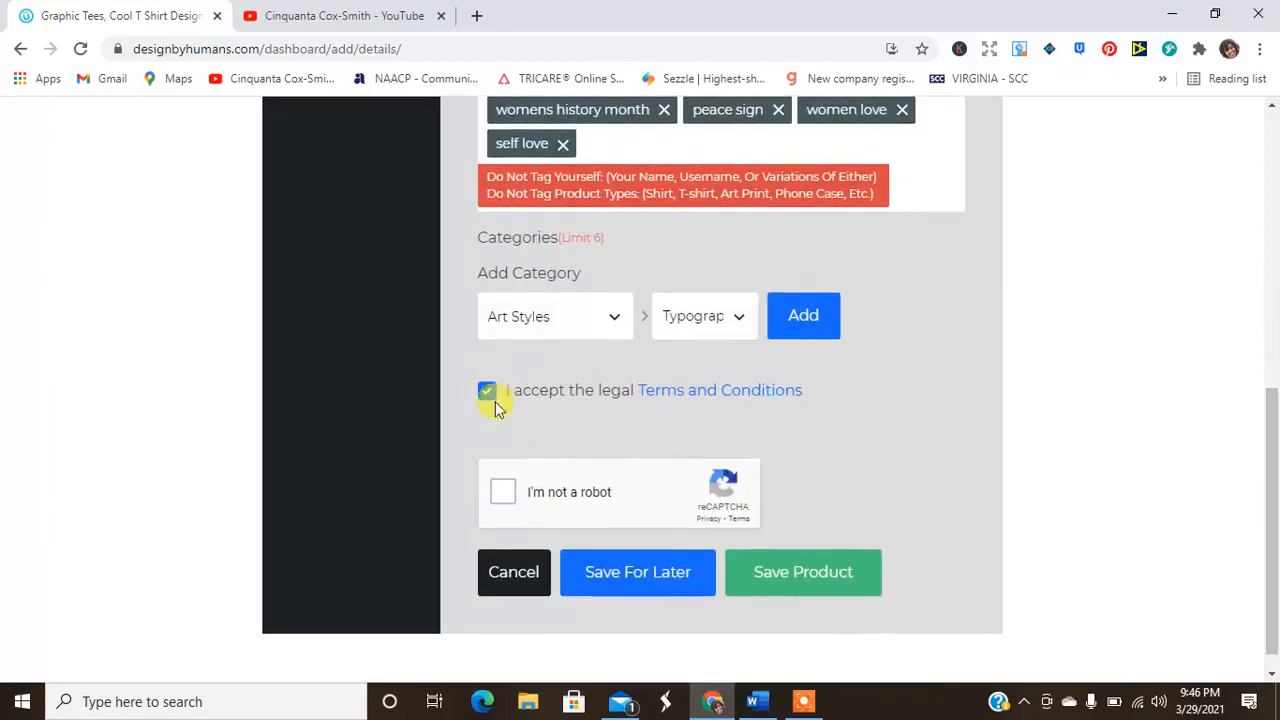
left_click(508, 493)
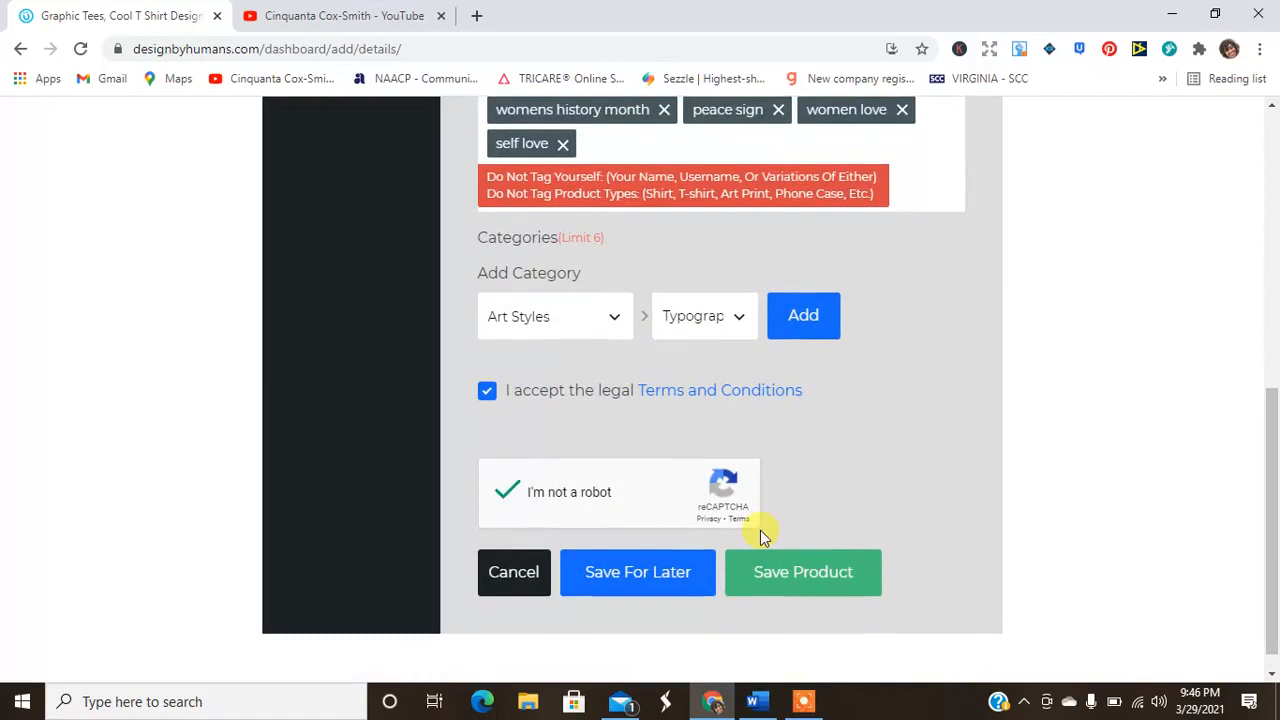
left_click(831, 570)
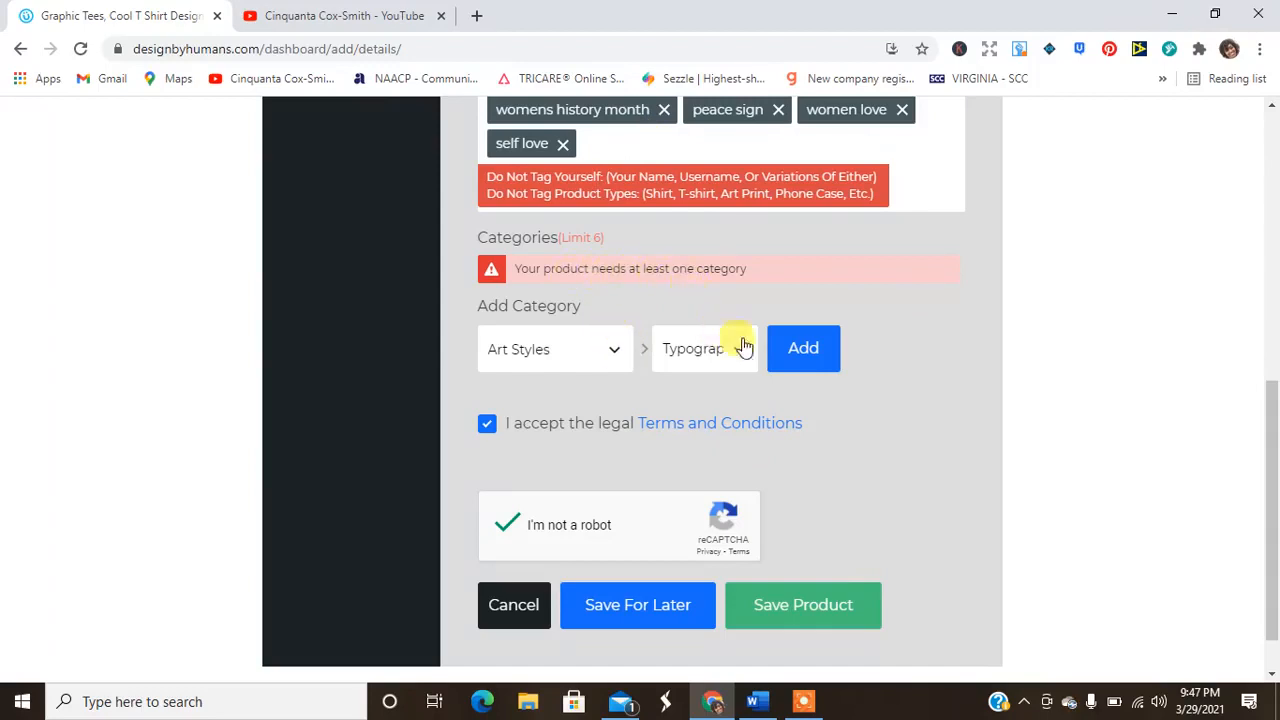
Add the chosen Art Styles > Typography category to the product and save the product
left_click(800, 348)
left_click(563, 375)
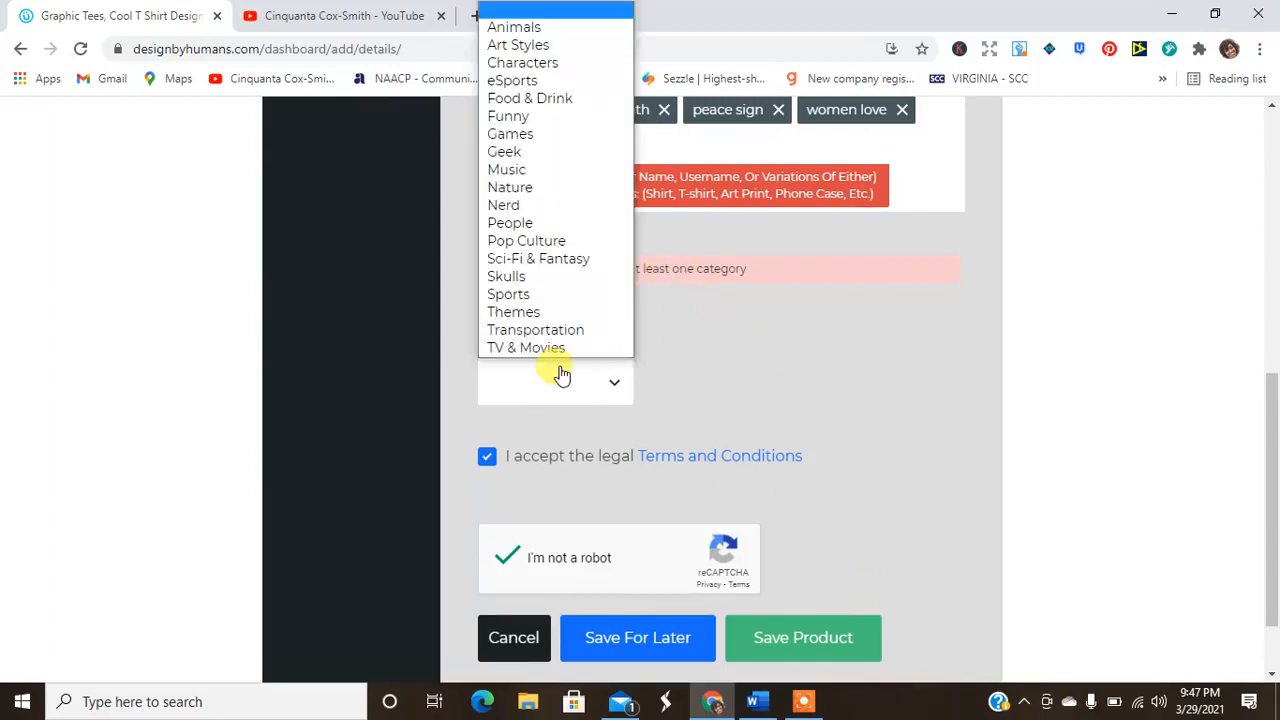
left_click(805, 349)
left_click(797, 634)
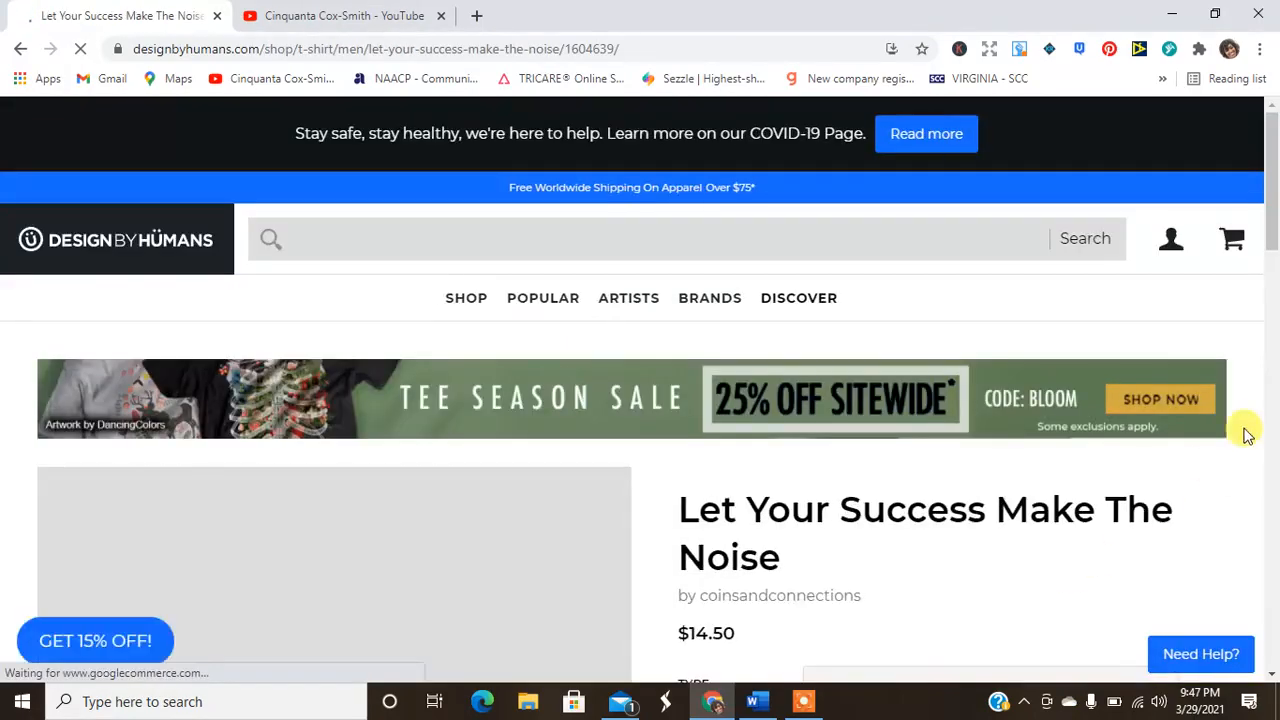
Review the published product page, checking the T-shirt preview, price, style, sizes and colors
scroll(1274, 231, "down", 3)
scroll(1274, 235, "down", 2)
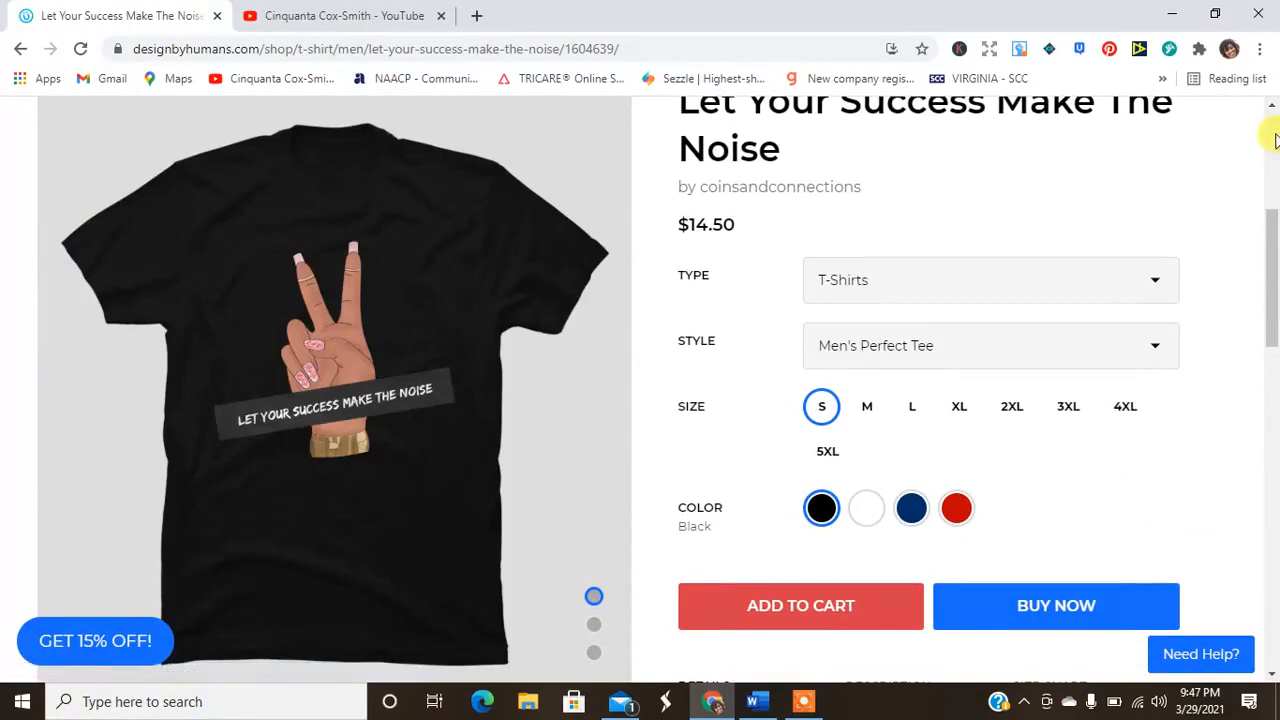
scroll(1274, 120, "up", 4)
Open the store's own page from the account options and then view the Store Settings
mouse_move(1158, 244)
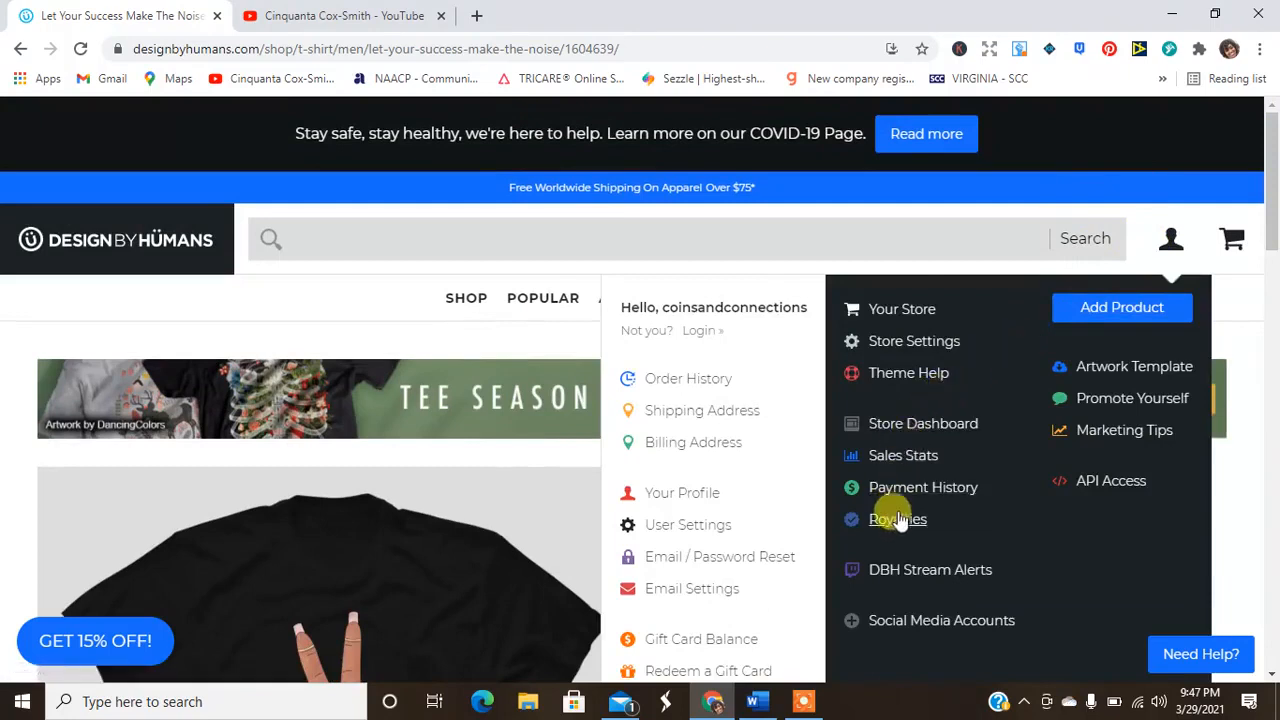
left_click(926, 347)
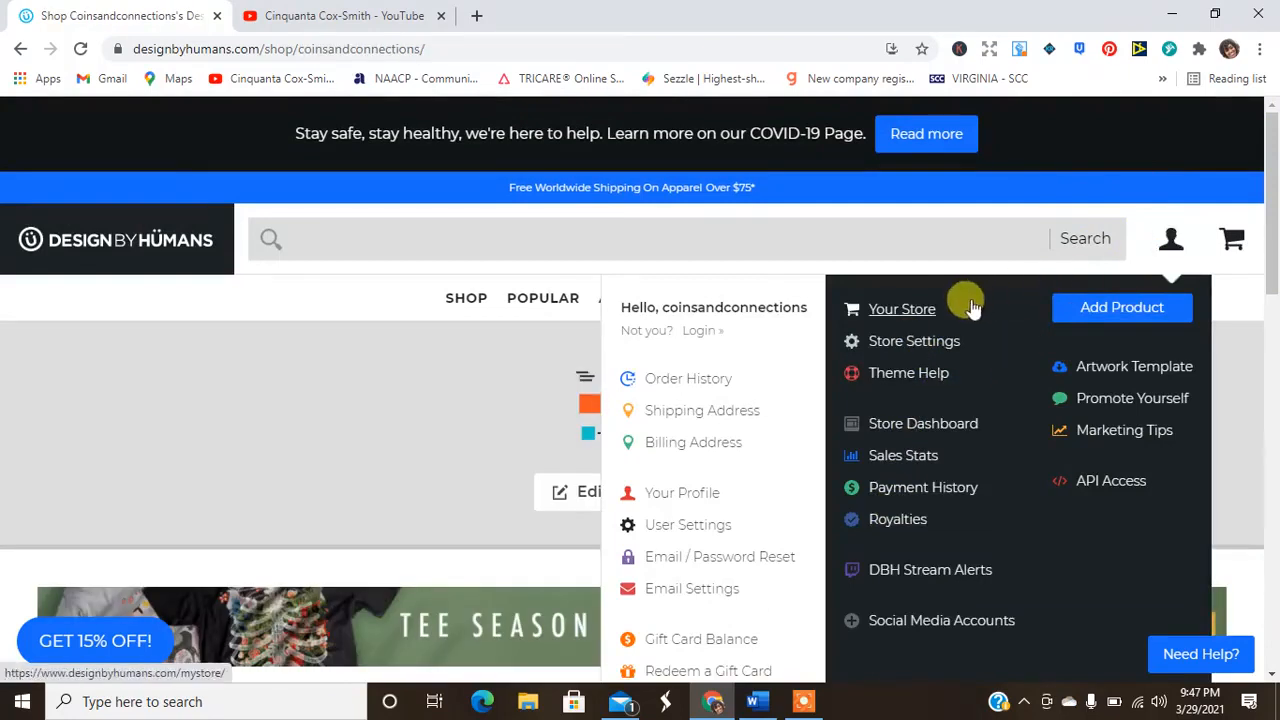
left_click(902, 346)
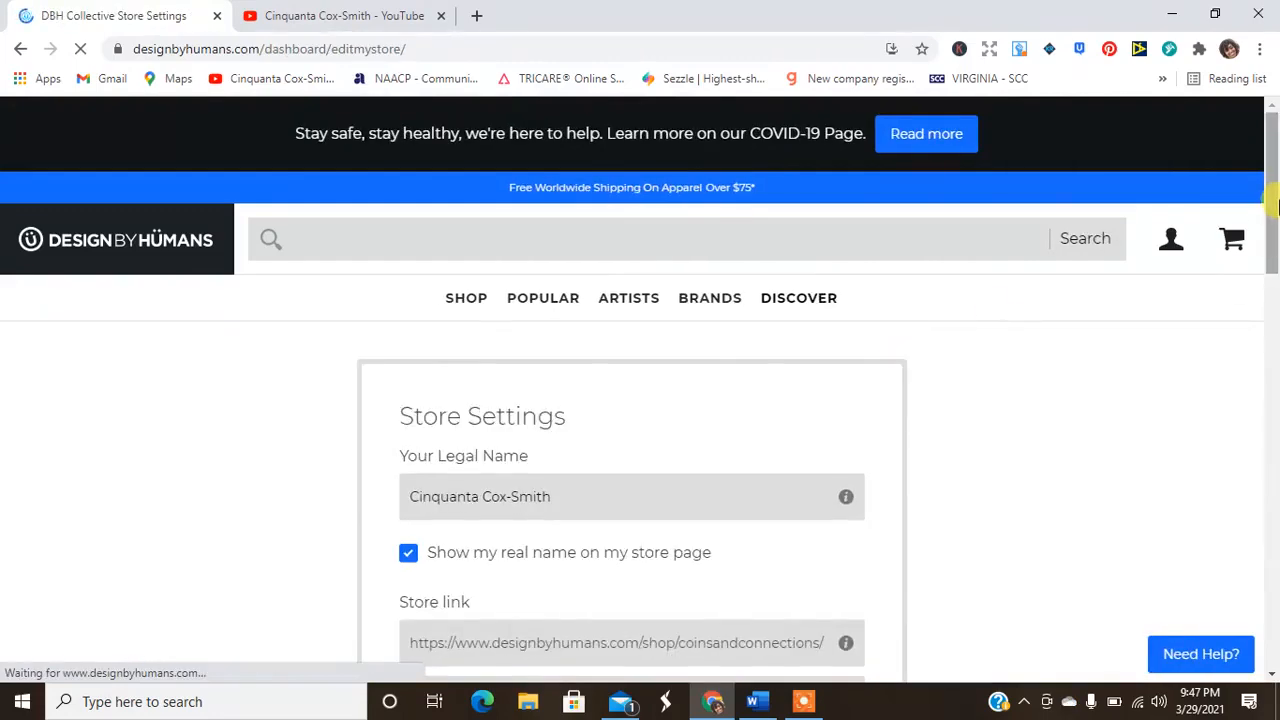
left_click_drag(1272, 205, 1272, 150)
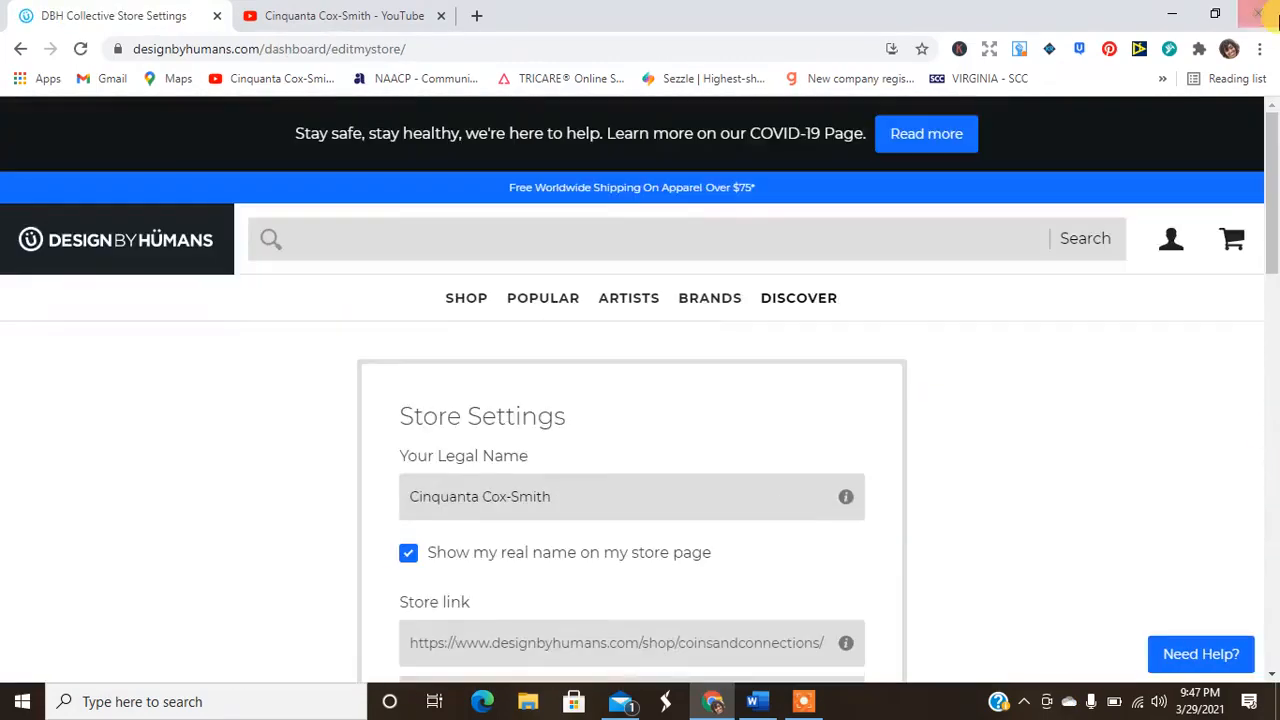
Open the Royalties page and look through the partner payout information
mouse_move(1171, 238)
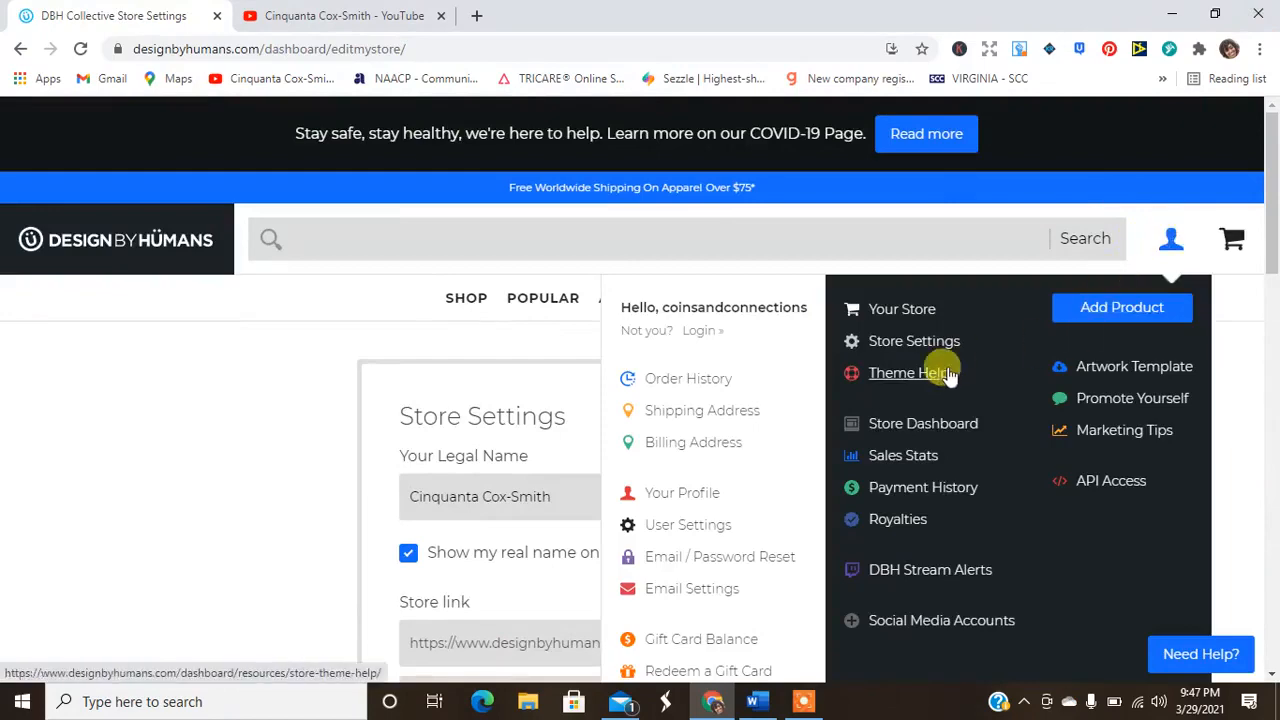
left_click(889, 520)
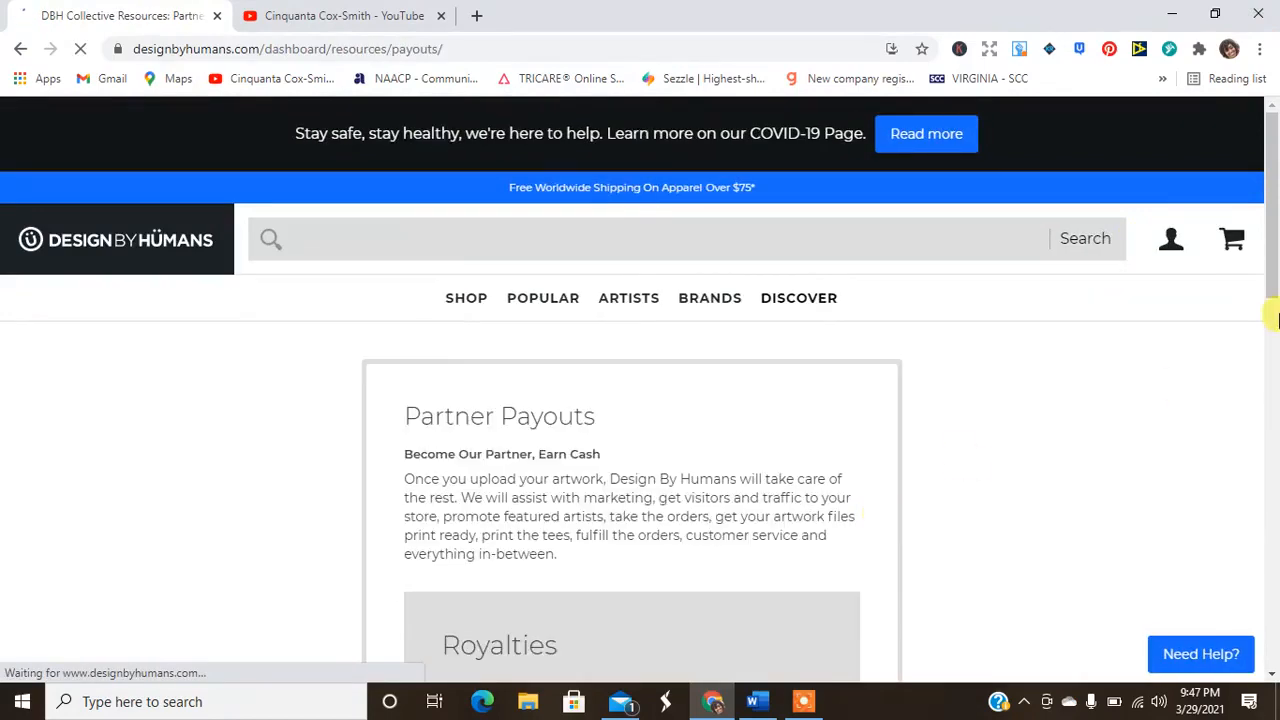
mouse_move(1271, 200)
left_mouse_down()
mouse_move(1274, 456)
mouse_move(1268, 190)
left_mouse_up()
scroll(1272, 303, "down", 3)
Open the Store Dashboard and find the "Let Your Success Make The Noise" design in the product list
mouse_move(1166, 244)
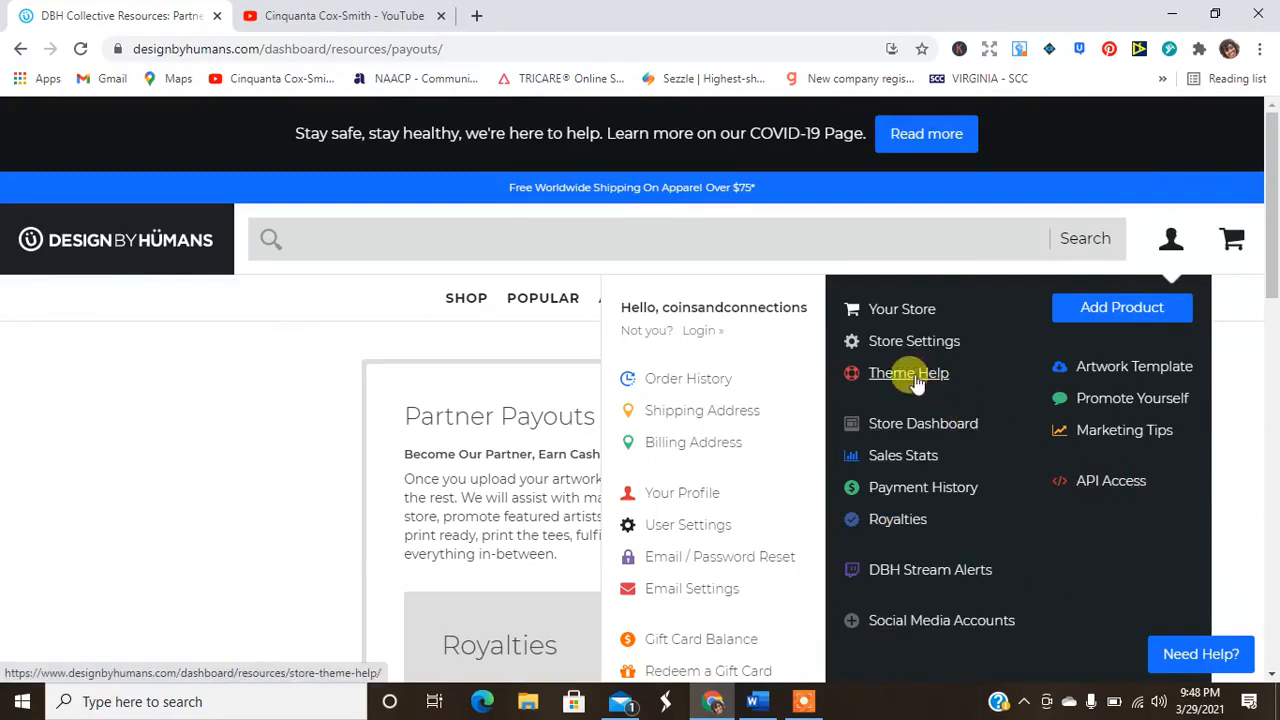
left_click(915, 430)
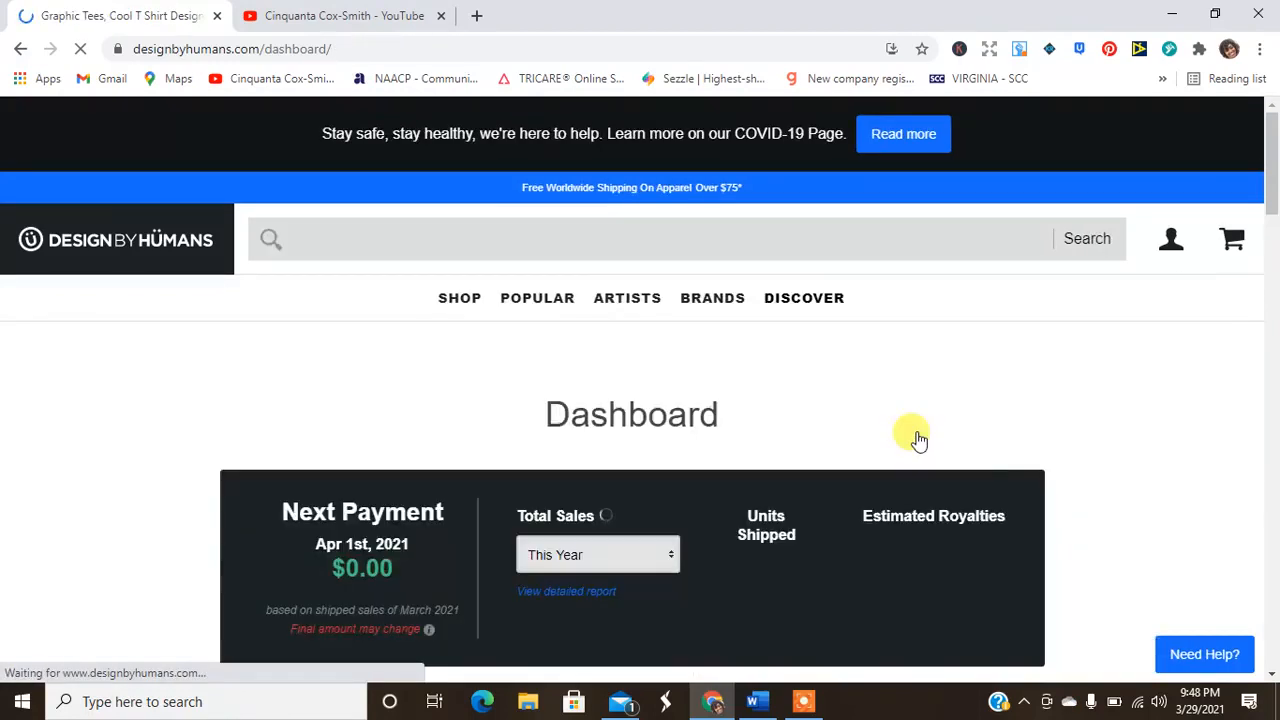
left_click_drag(1273, 134, 1276, 220)
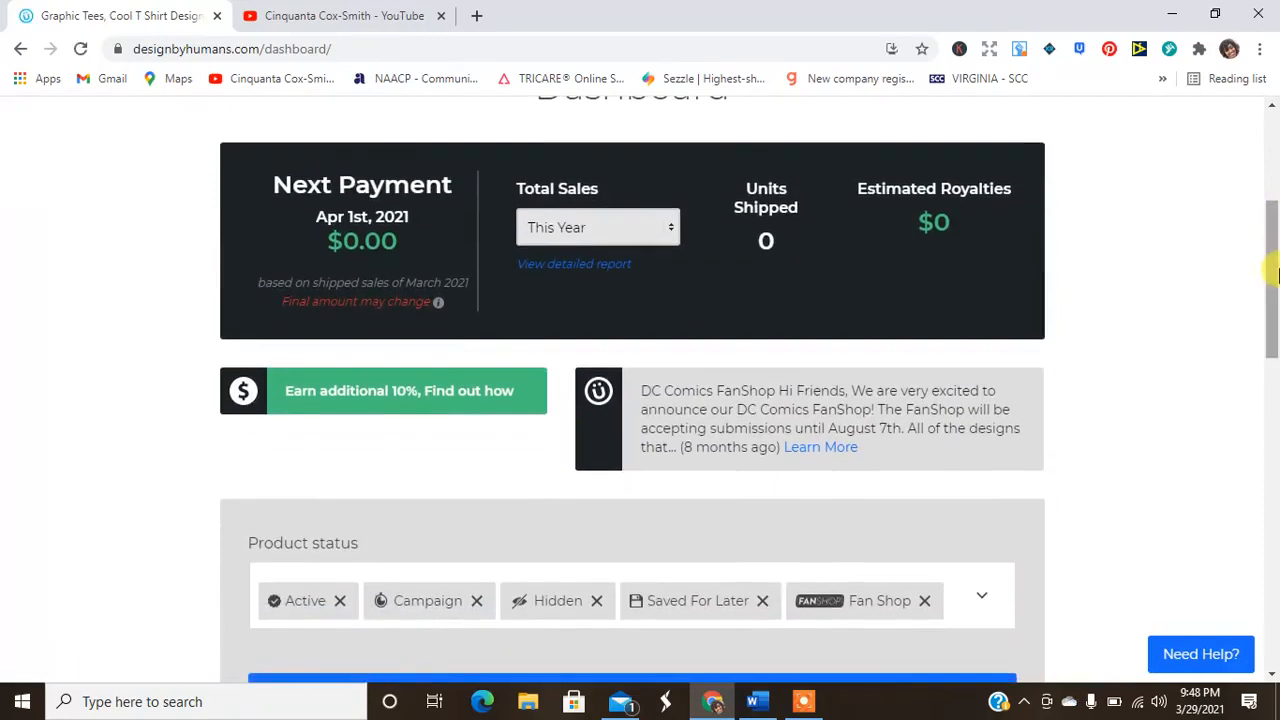
scroll(1276, 240, "down", 6)
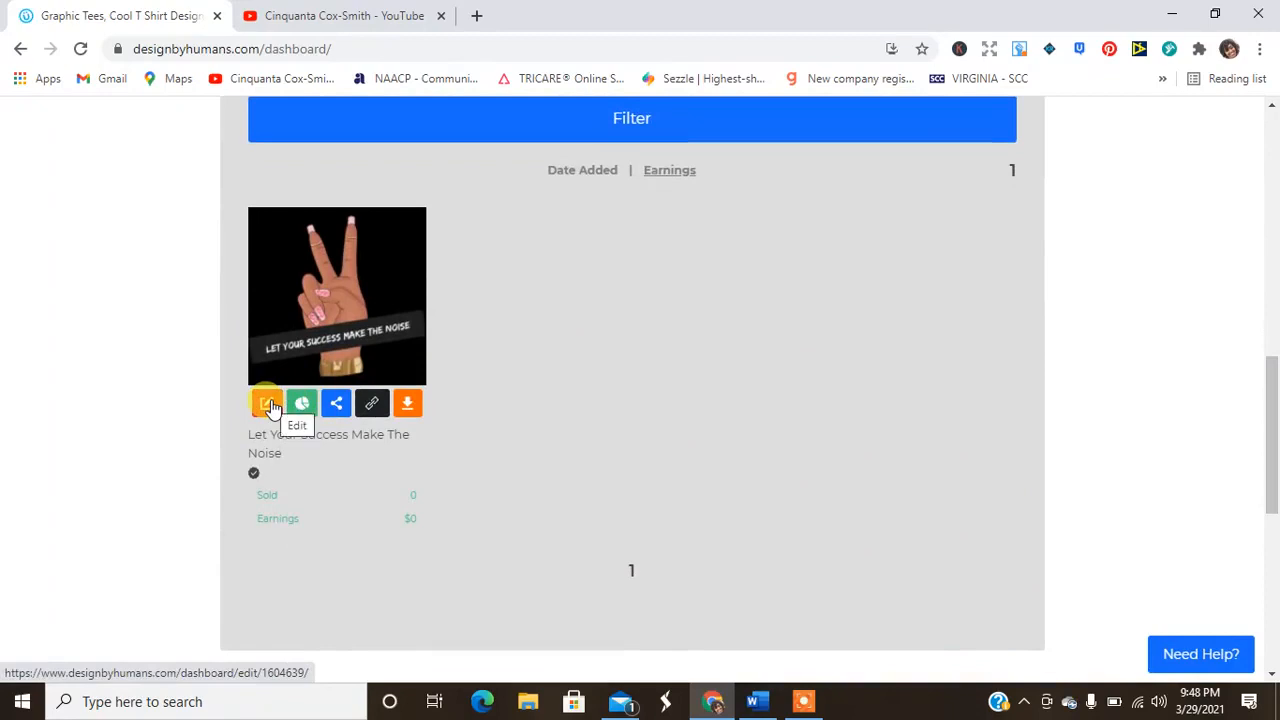
Open the design's sharing options and follow its link to view the product page
left_click(339, 404)
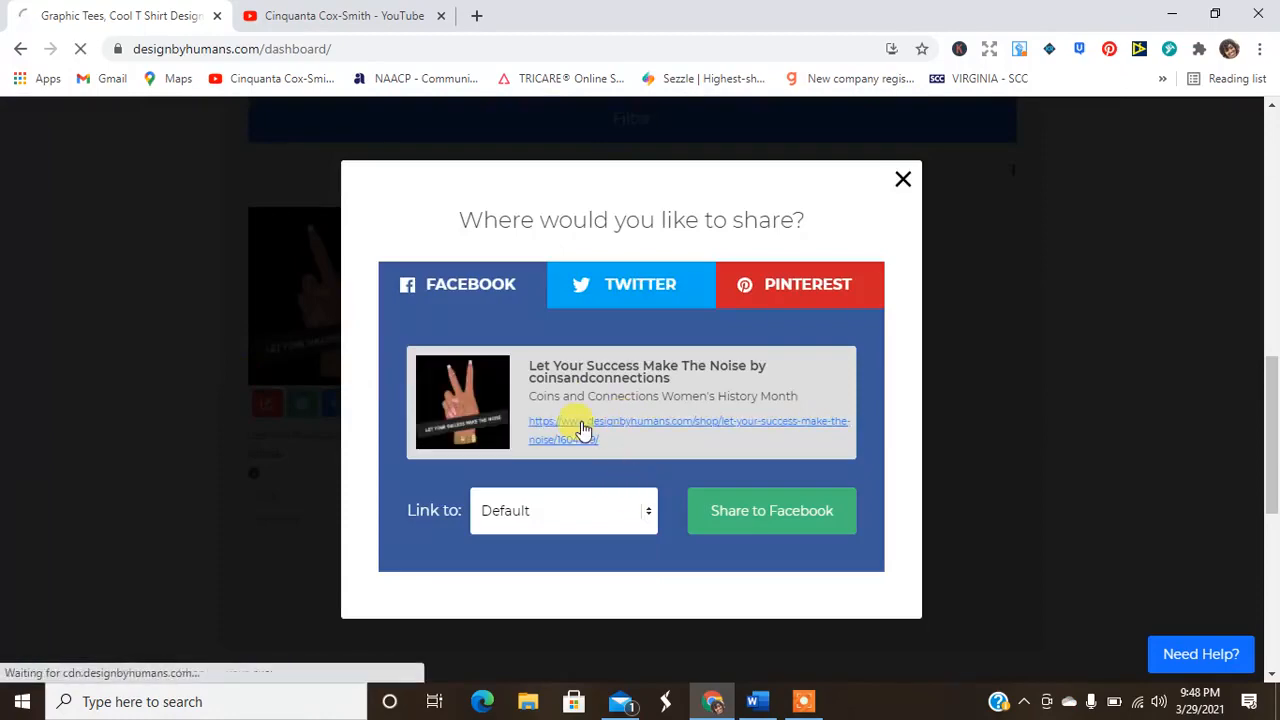
left_click(583, 428)
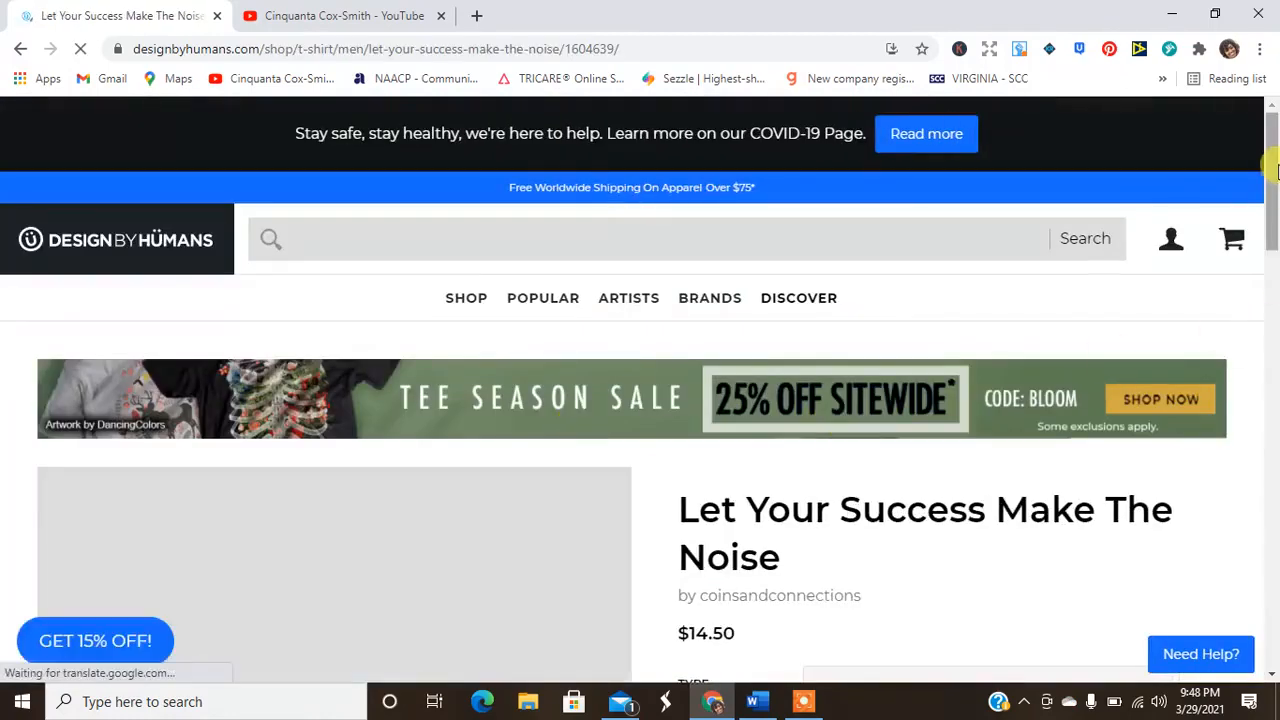
scroll(815, 205, "down", 4)
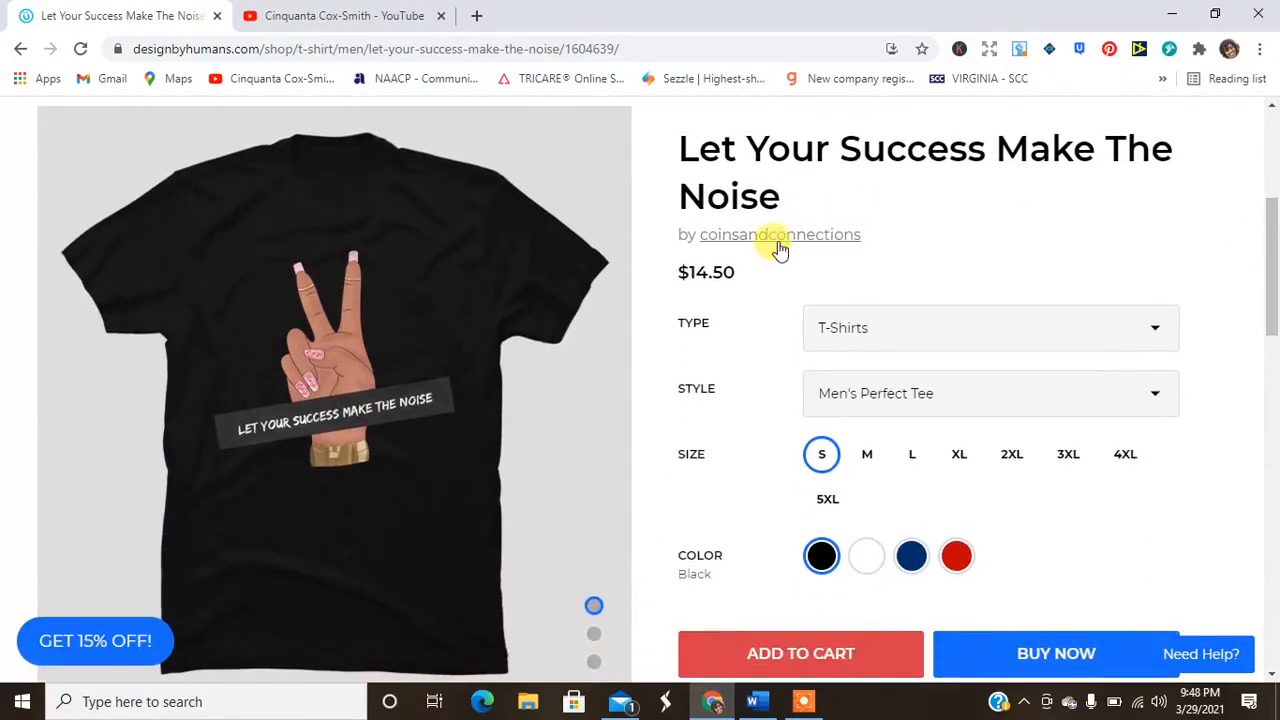
Open the store page through the seller name on the product page and copy the store's web address
left_click(780, 248)
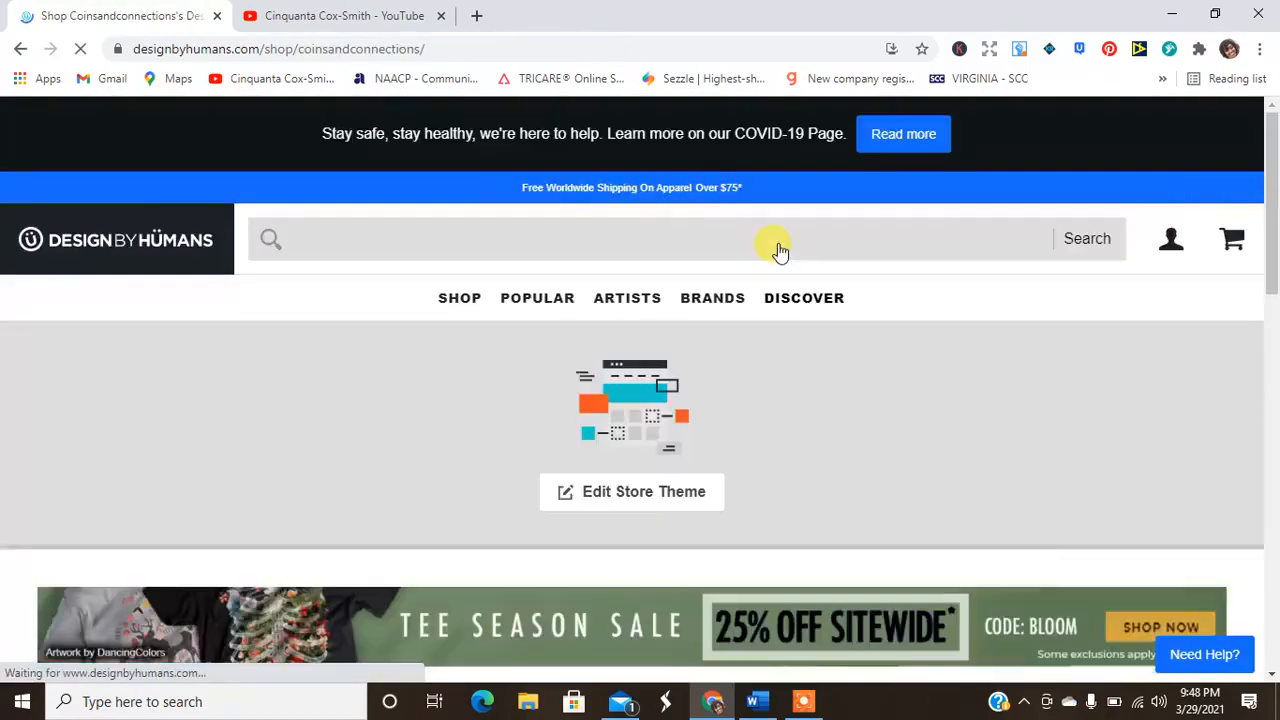
mouse_move(1276, 147)
left_mouse_down()
mouse_move(1273, 520)
mouse_move(1273, 135)
left_mouse_up()
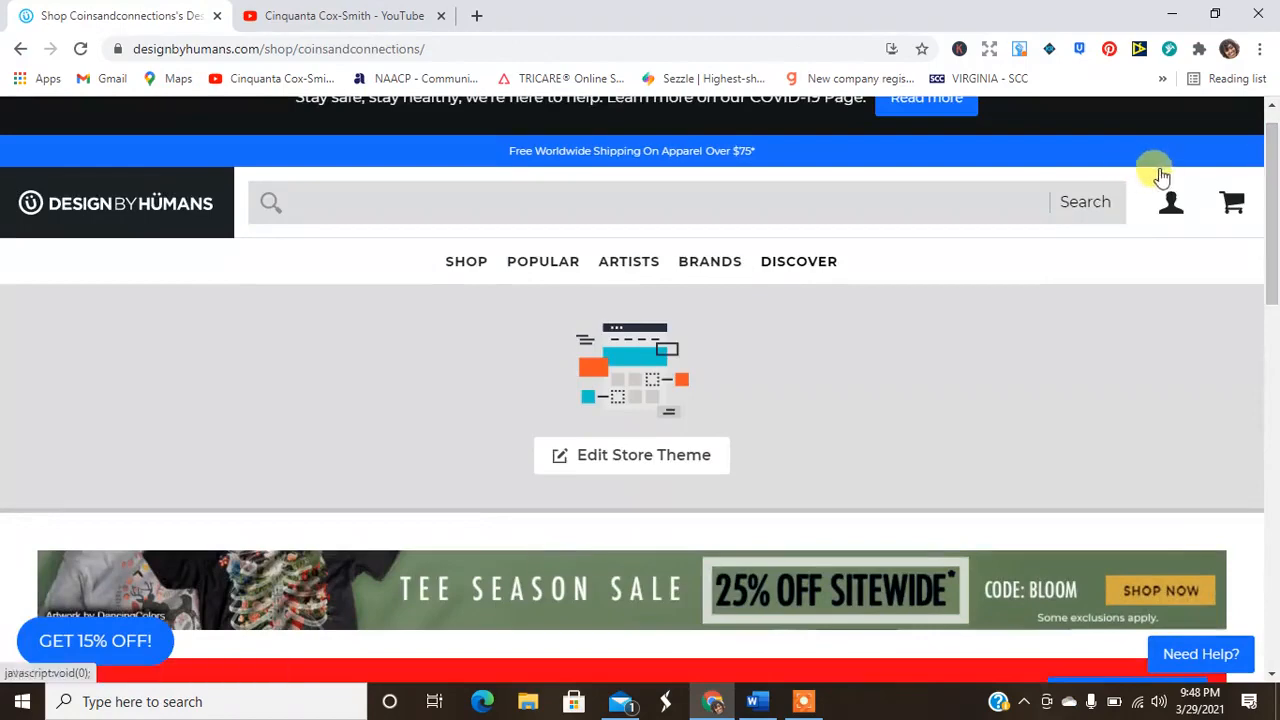
left_click(532, 44)
right_click(532, 46)
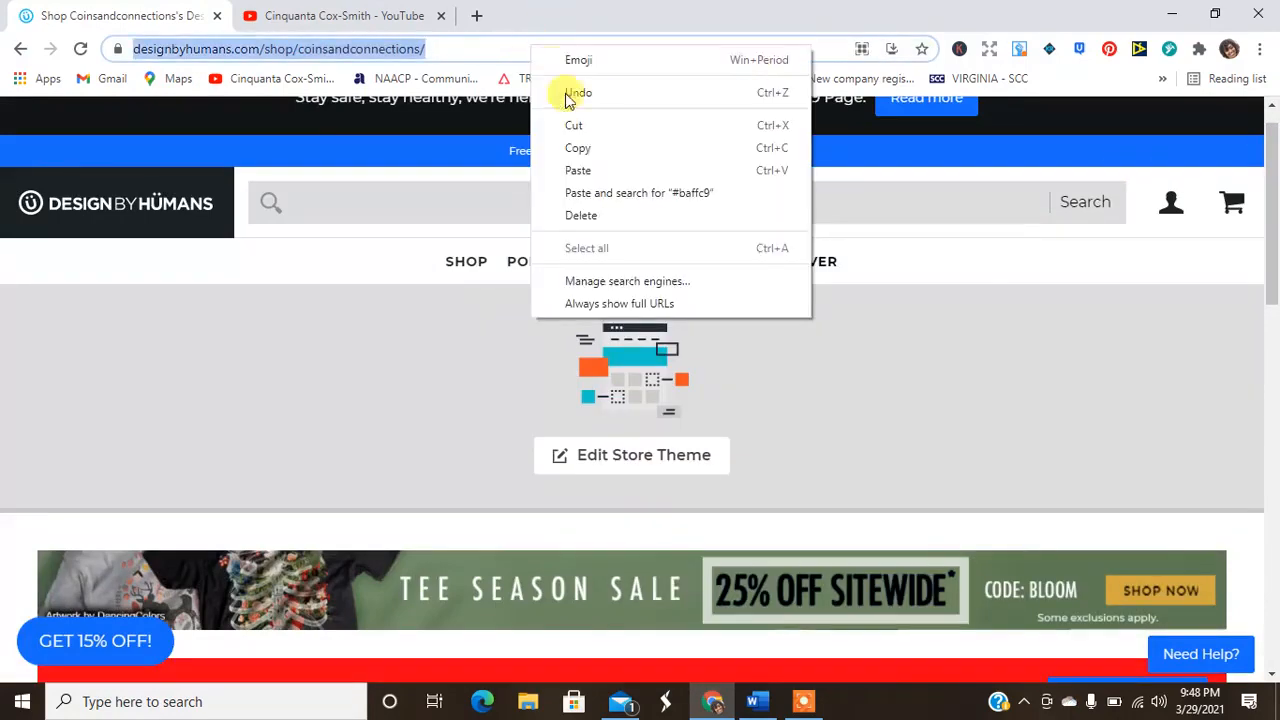
left_click(576, 150)
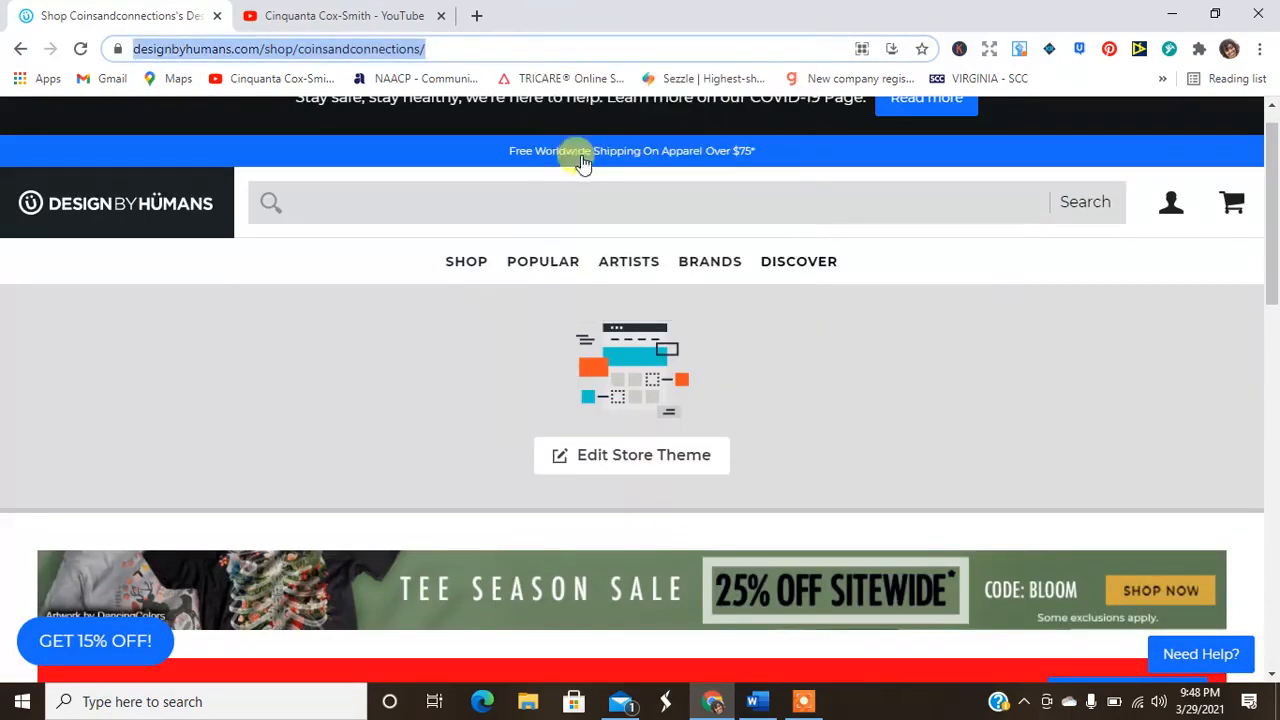
Load the copied store address in an incognito window, look over the public storefront and close that window
left_click(1259, 48)
left_click(1164, 122)
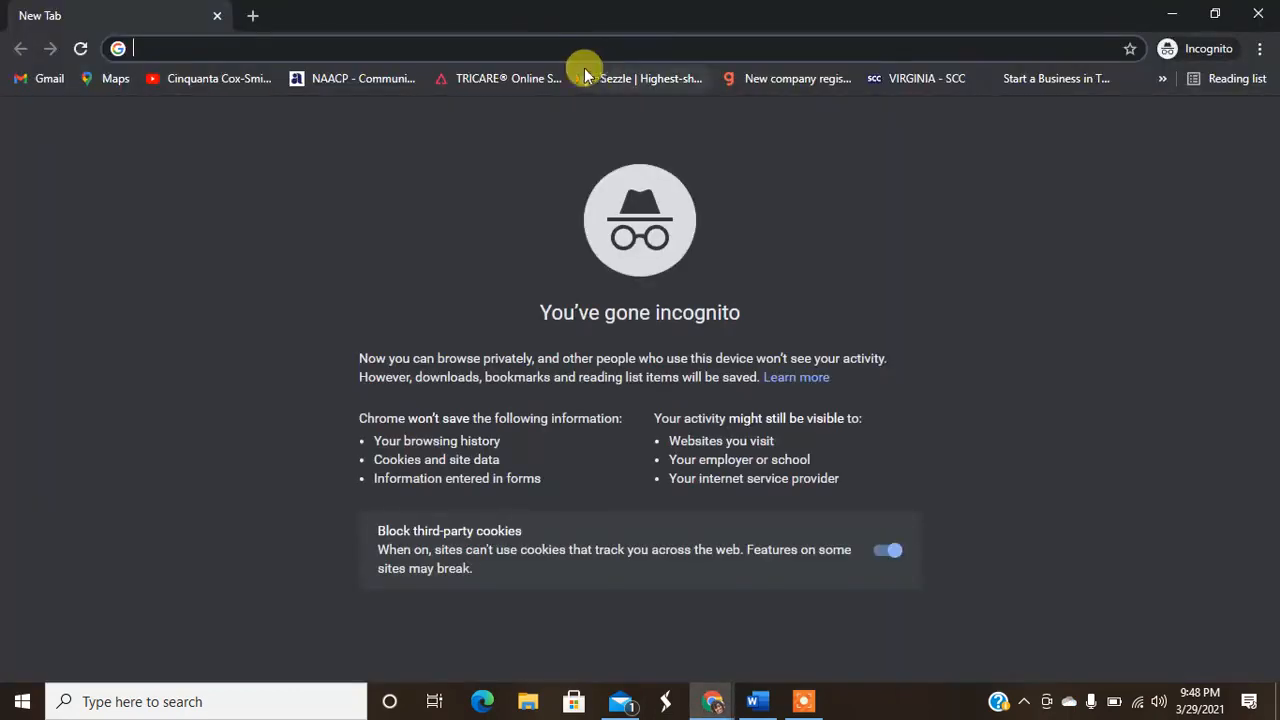
right_click(473, 57)
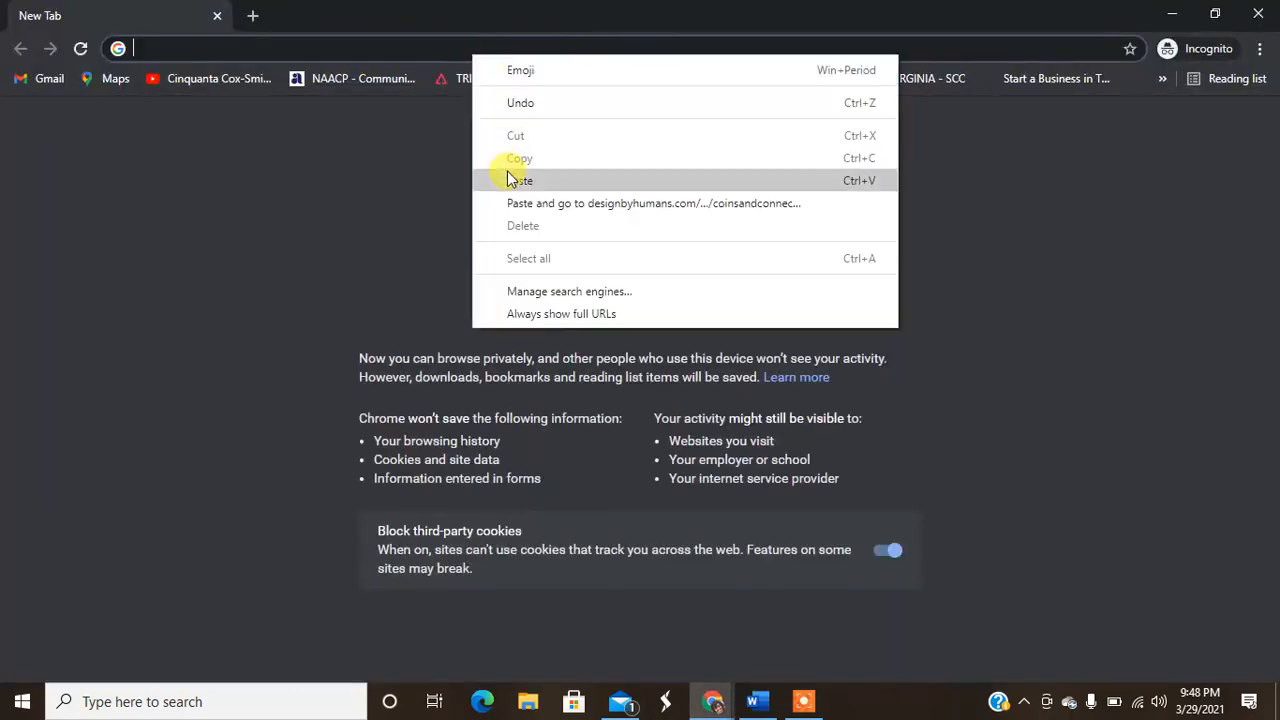
left_click(507, 175)
key("Return")
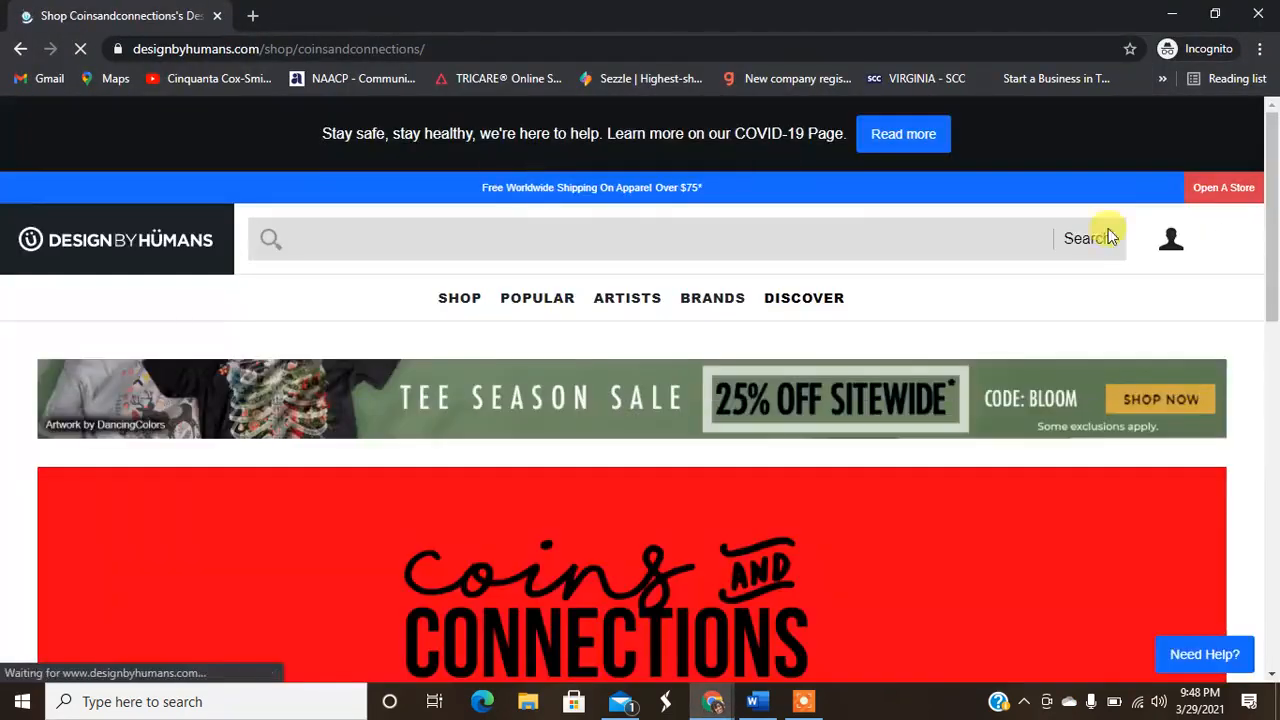
left_click_drag(1273, 150, 1274, 294)
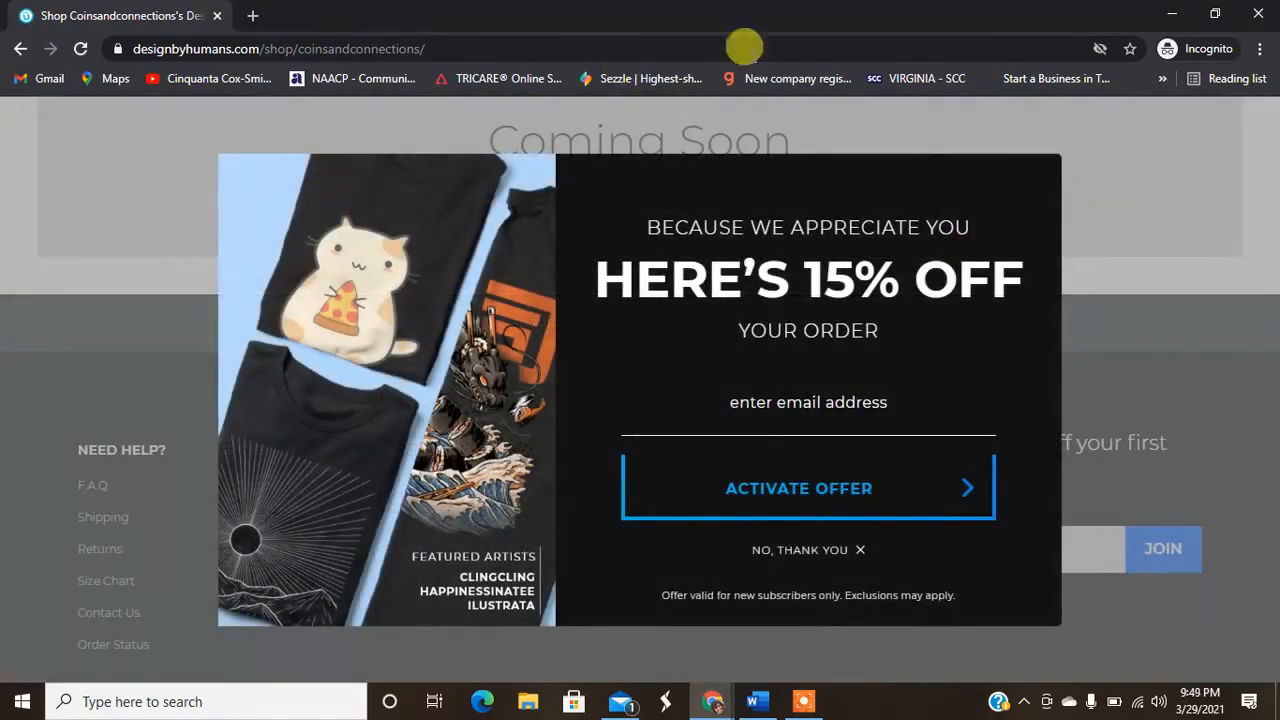
left_click(1258, 14)
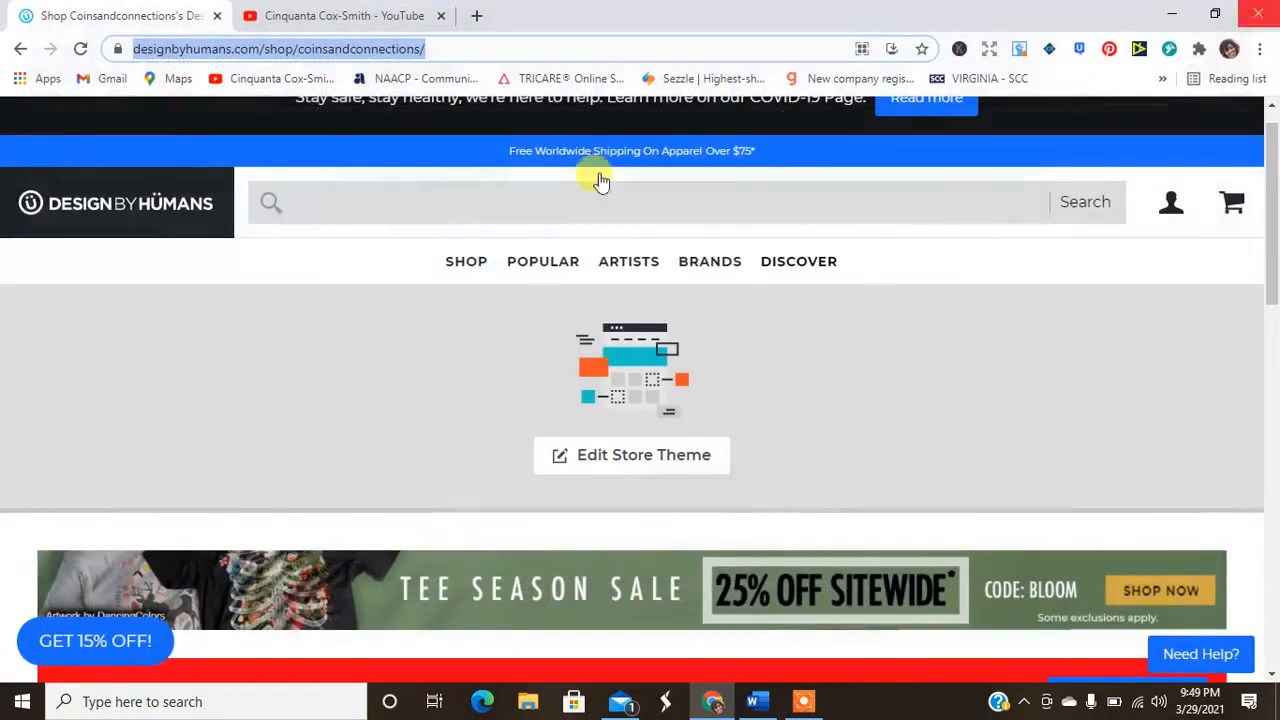
Return to the "Let Your Success Make The Noise" product page and preview the design as Stickers and as T-Shirts
left_click(18, 50)
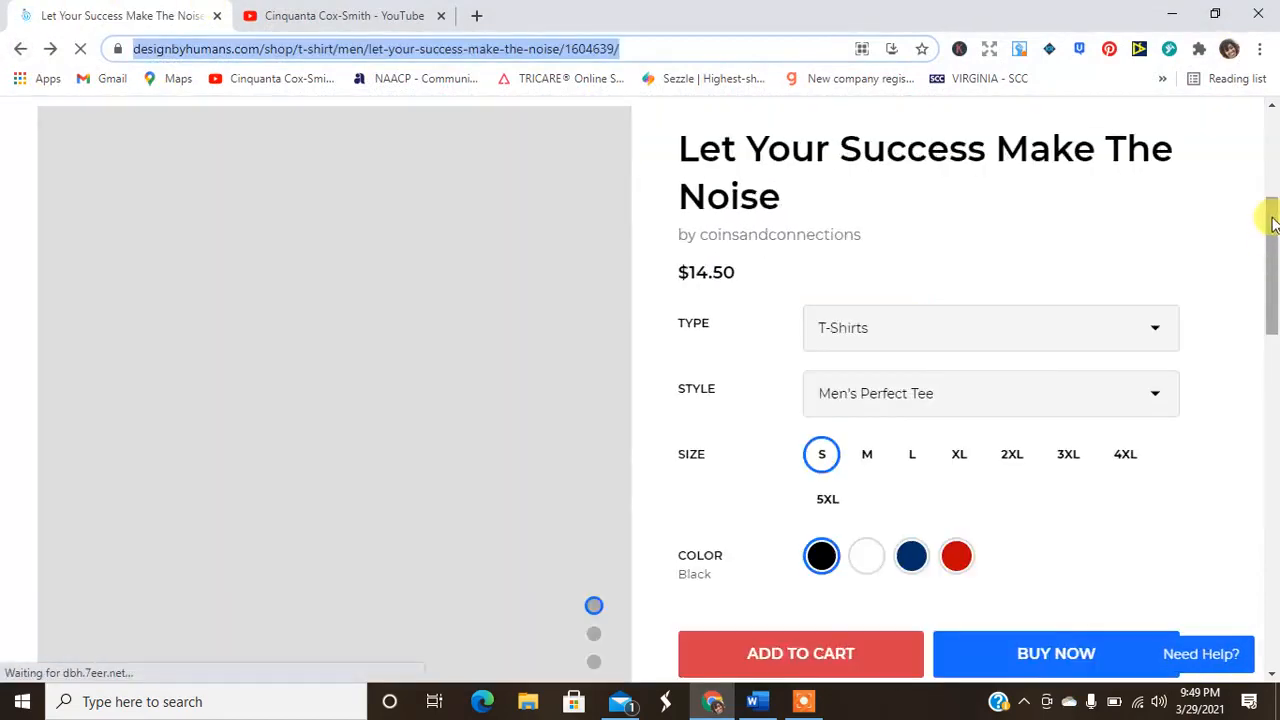
mouse_move(1272, 224)
left_mouse_down()
mouse_move(1272, 360)
mouse_move(1275, 199)
mouse_move(1272, 222)
left_mouse_up()
left_click(975, 300)
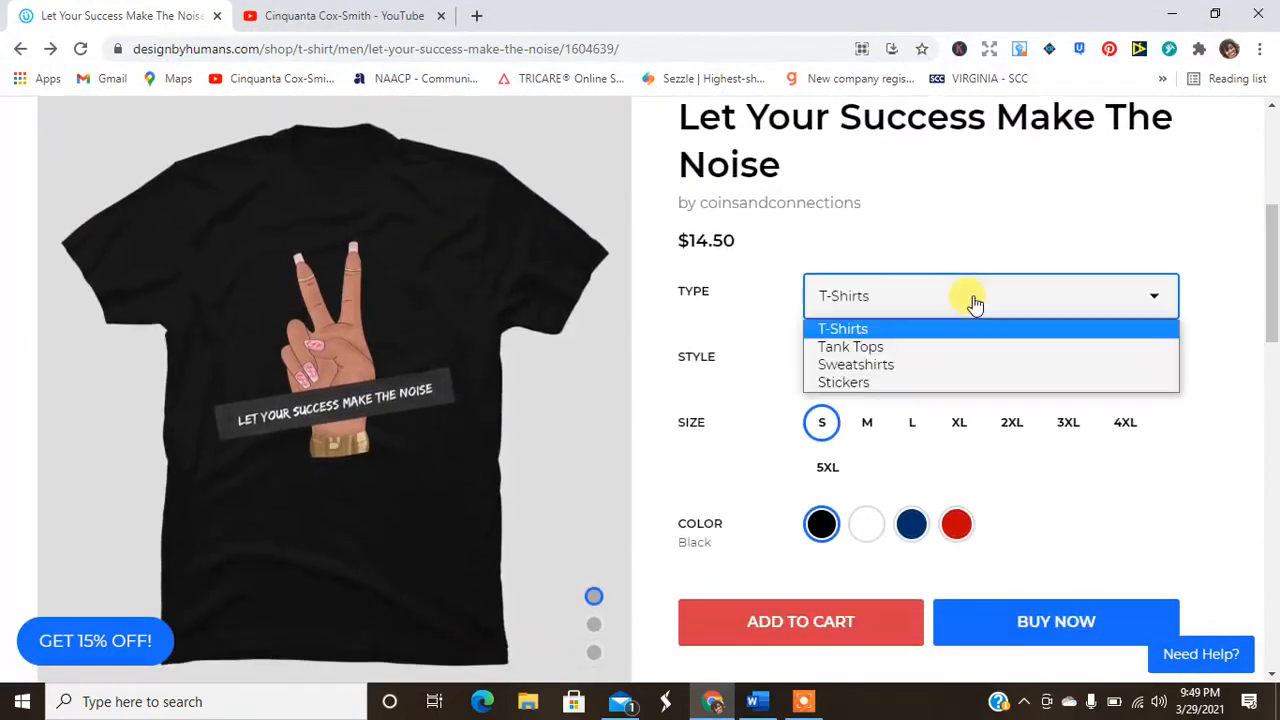
left_click(872, 384)
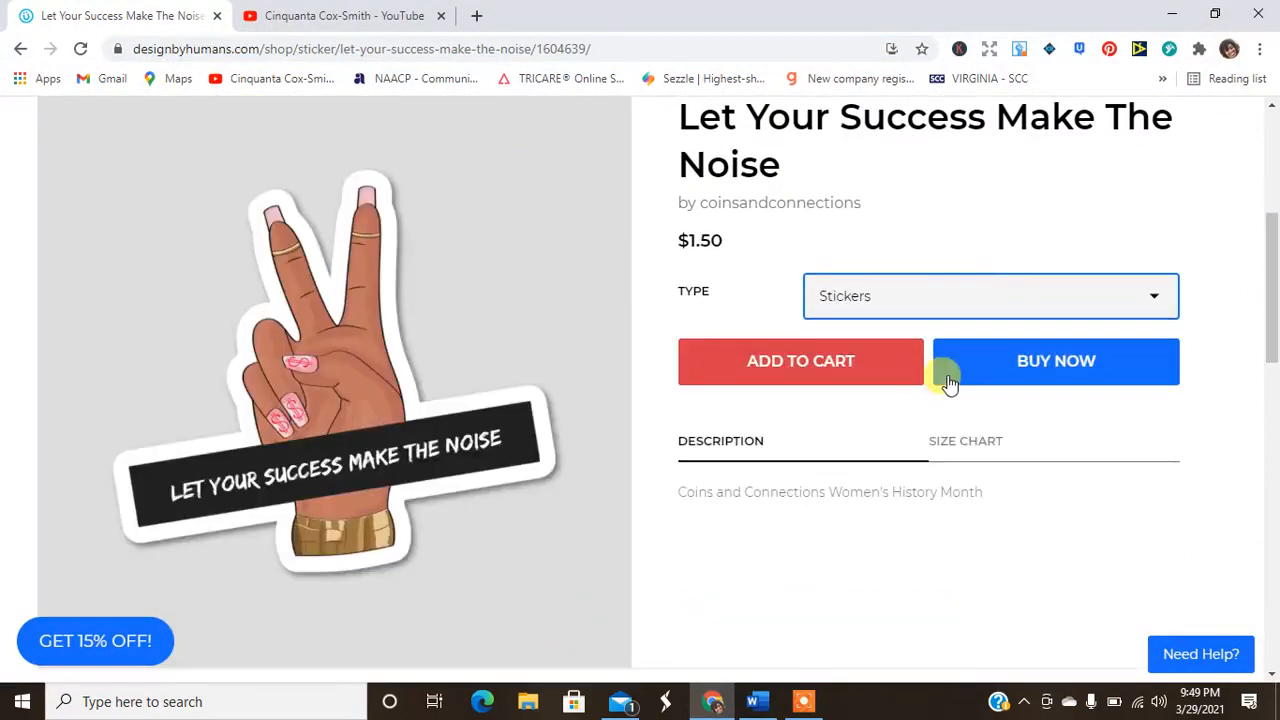
mouse_move(1268, 251)
left_mouse_down()
mouse_move(1268, 343)
mouse_move(1268, 265)
left_mouse_up()
left_click(948, 323)
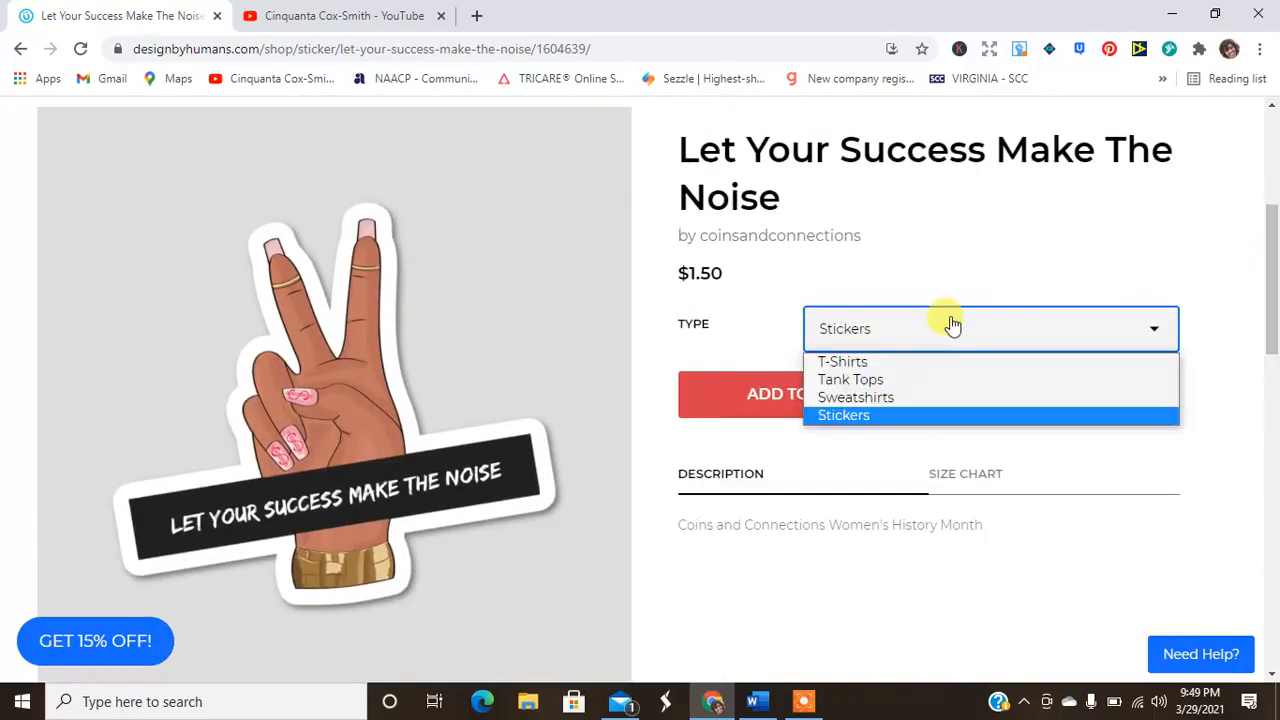
left_click(862, 367)
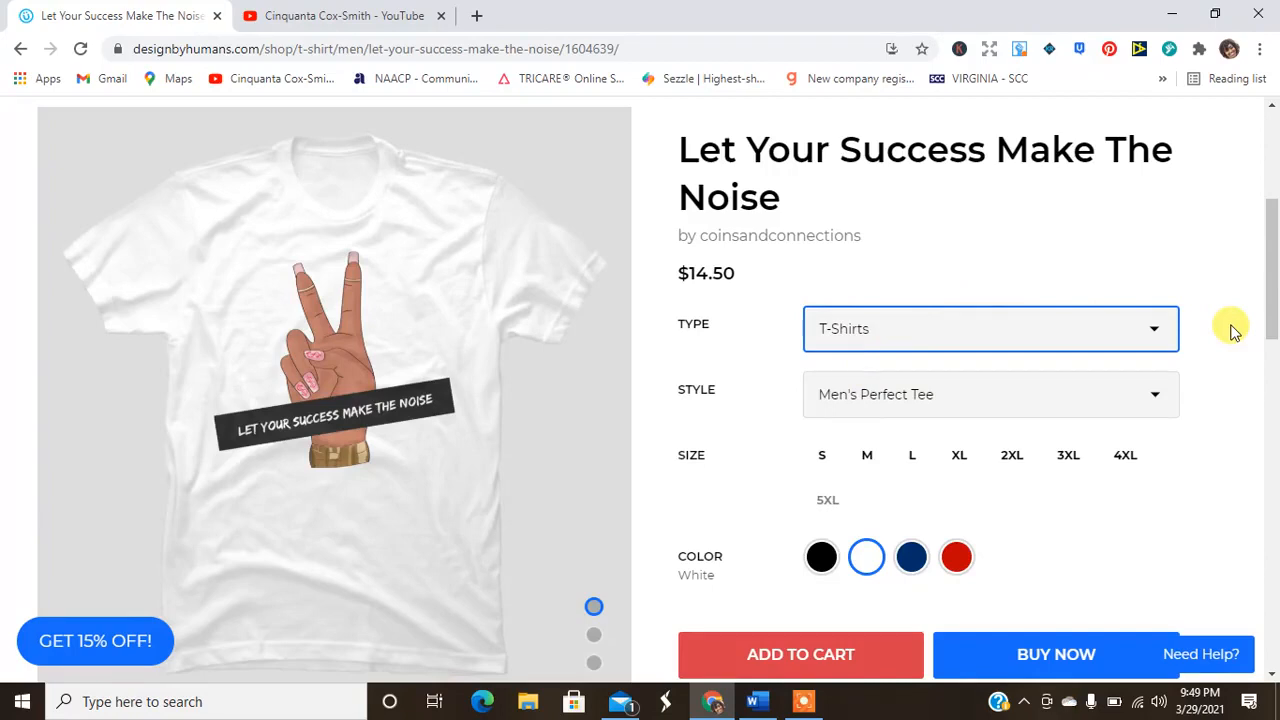
Look over the account and store options, open Your Profile and look through the profile page
scroll(1240, 330, "up", 4)
mouse_move(485, 302)
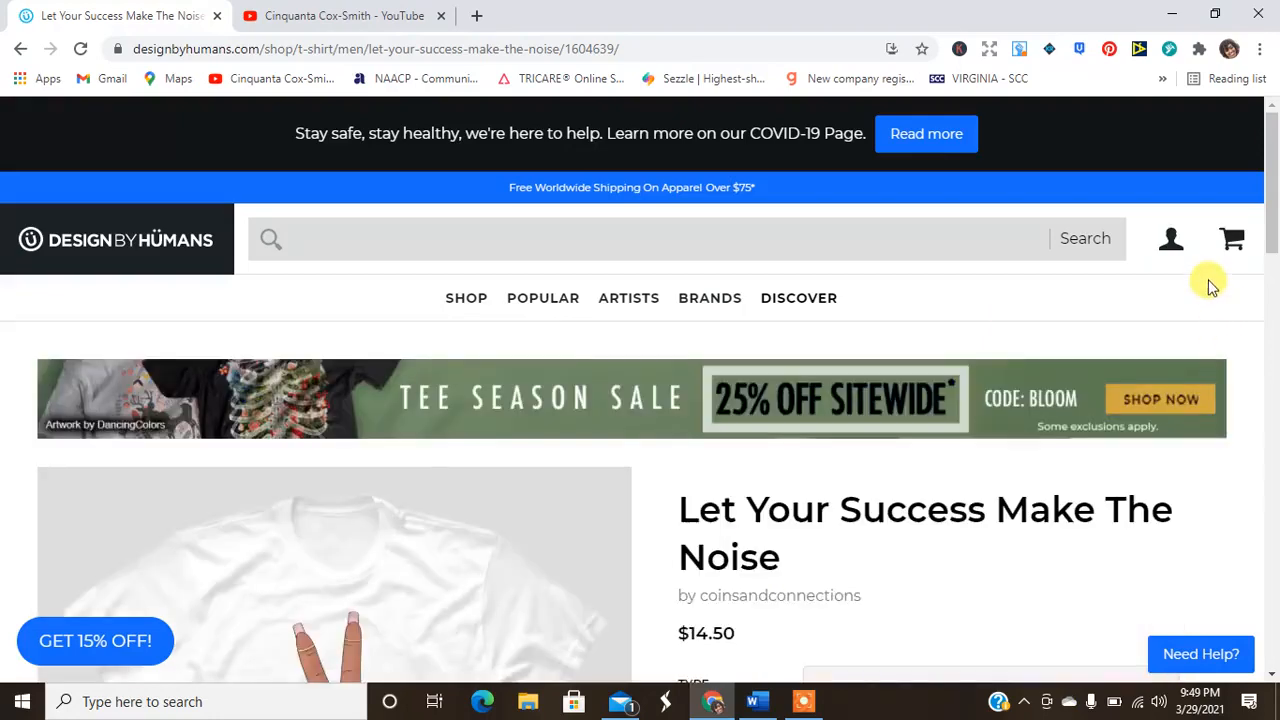
mouse_move(1166, 248)
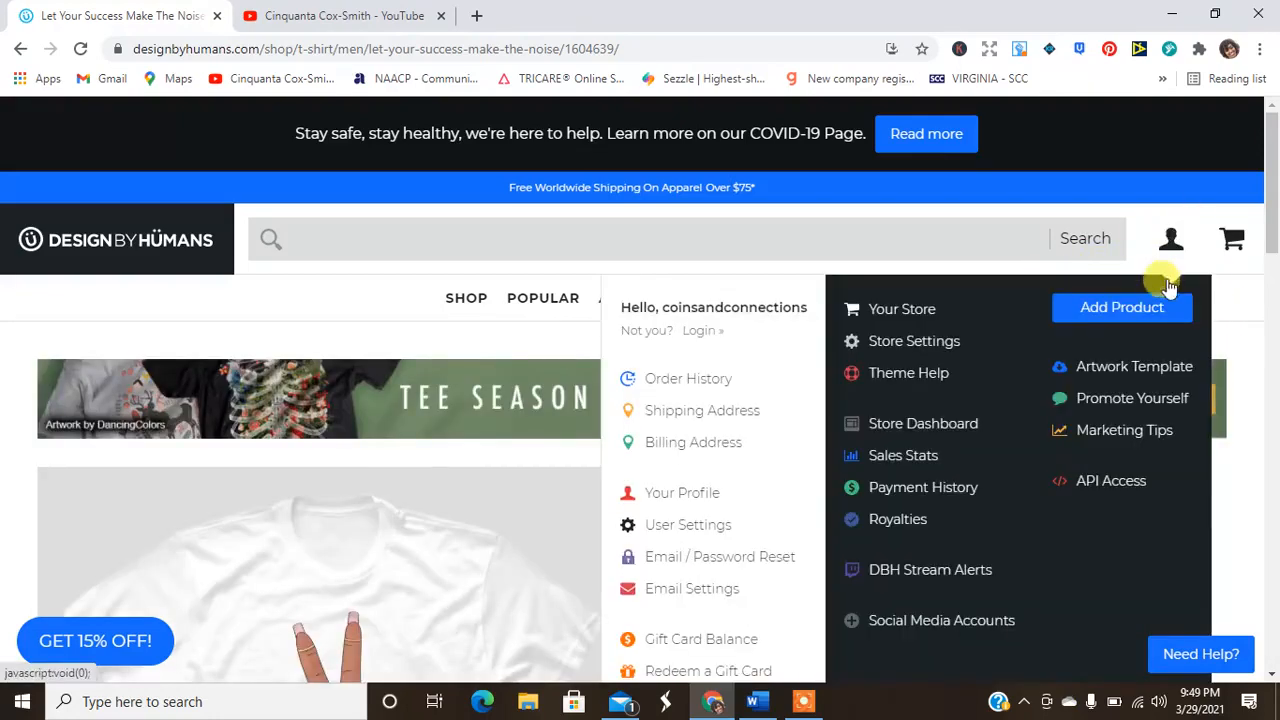
left_click_drag(1272, 192, 1256, 212)
mouse_move(1171, 150)
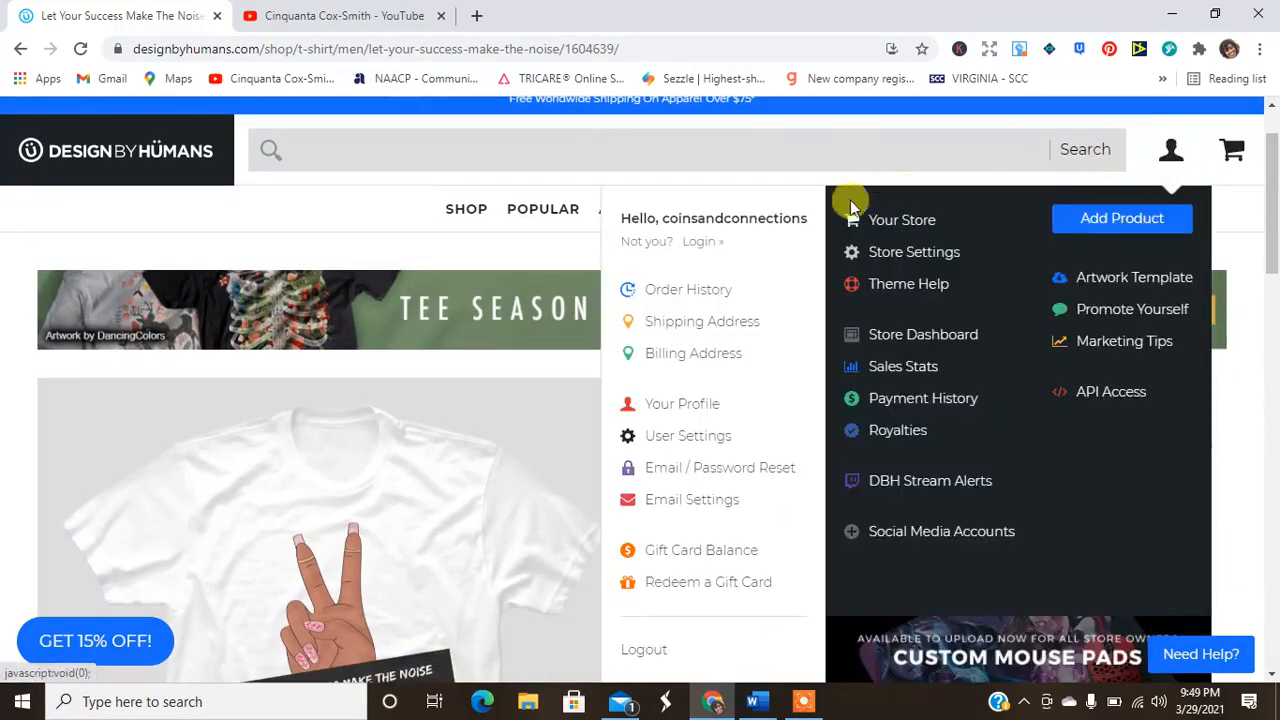
left_click(700, 405)
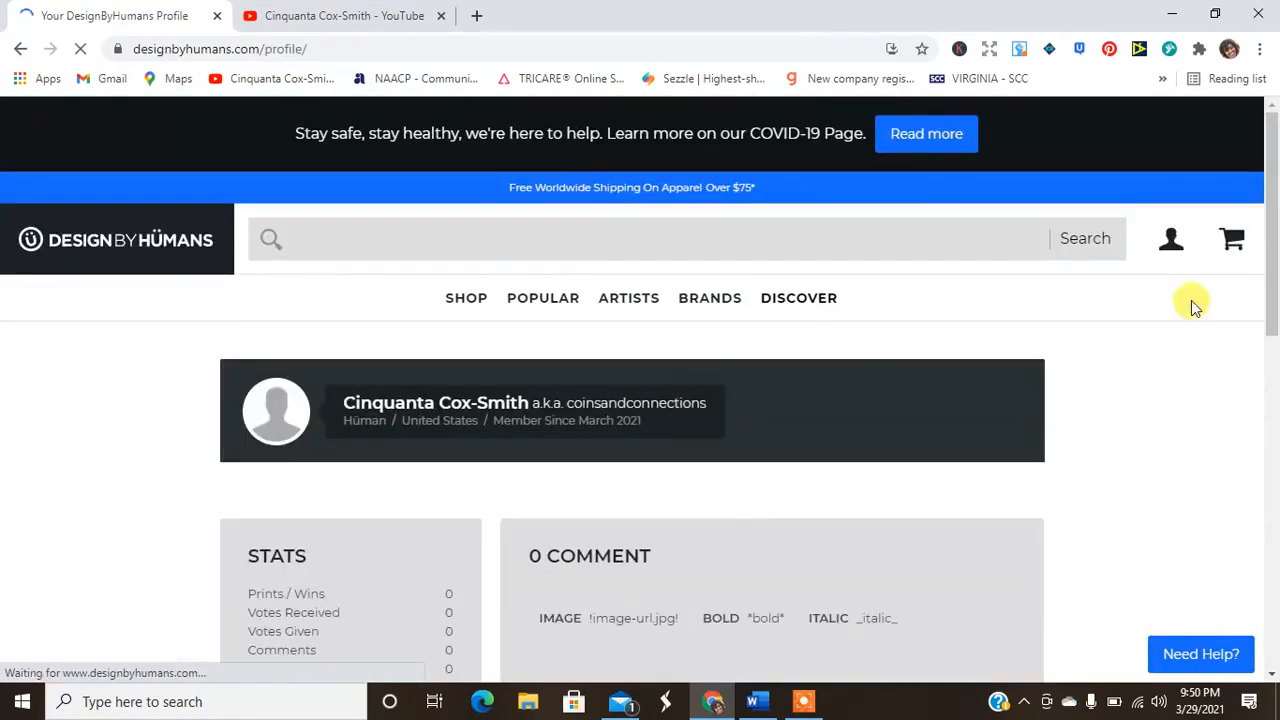
left_click_drag(1274, 190, 1274, 355)
scroll(1271, 346, "up", 5)
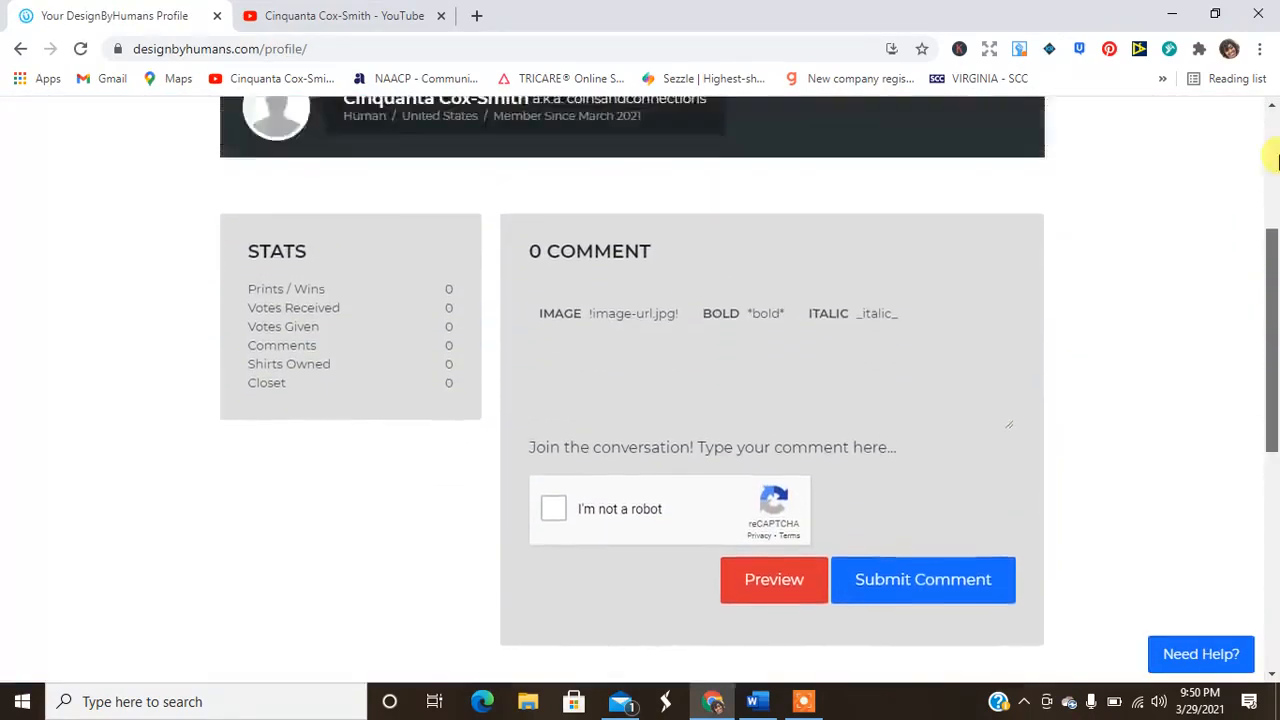
Open Your Store from the account options and look over the store page
left_click(1183, 243)
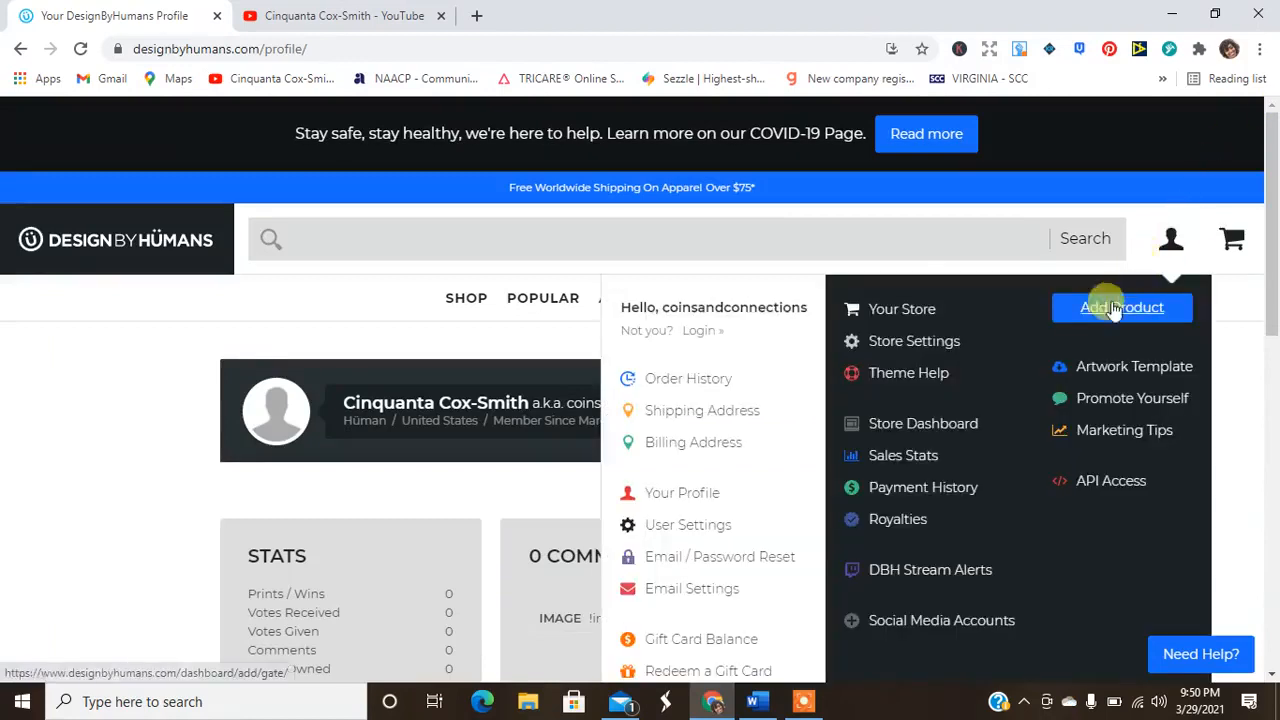
left_click(915, 311)
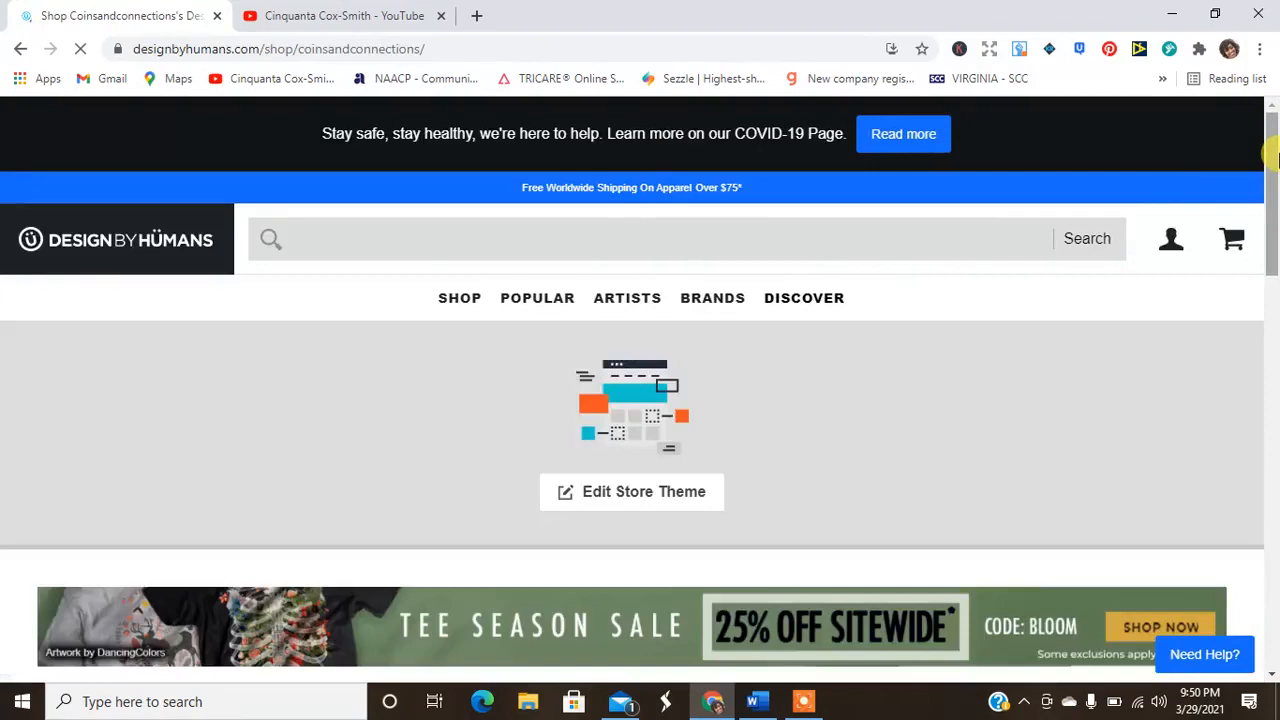
left_click_drag(1273, 160, 1240, 52)
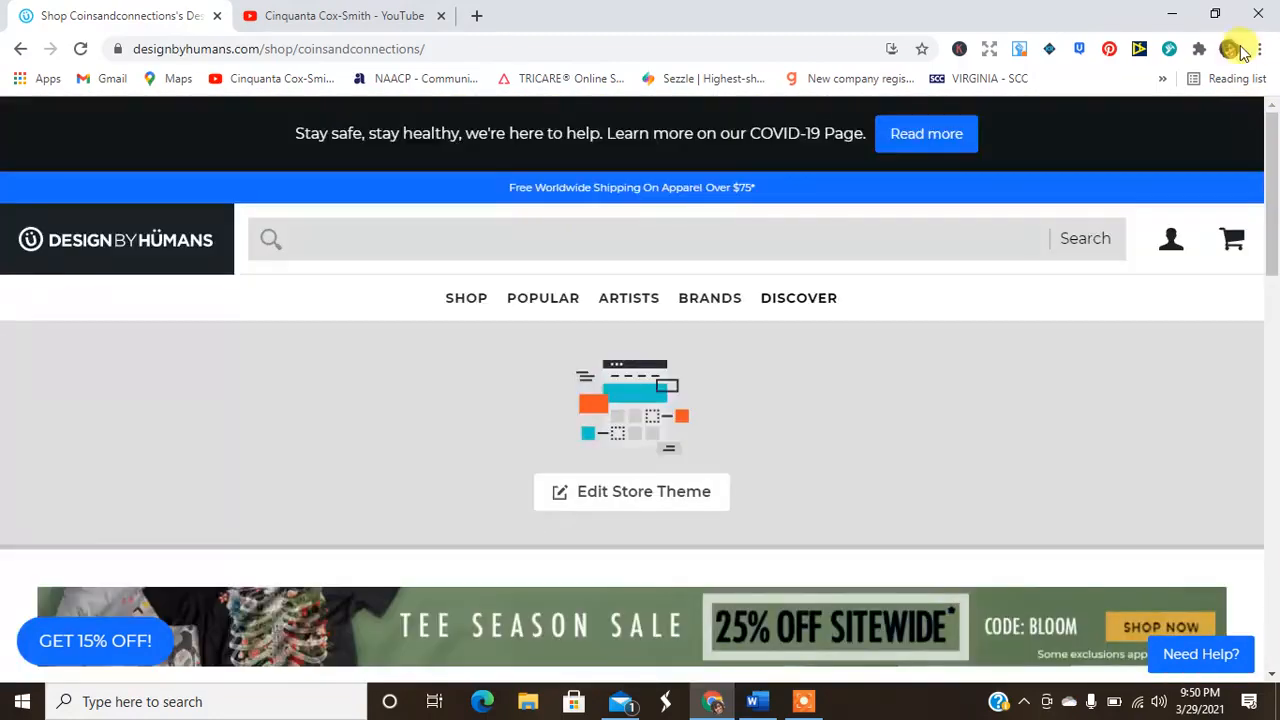
Switch to the YouTube channel's home page
left_click(312, 17)
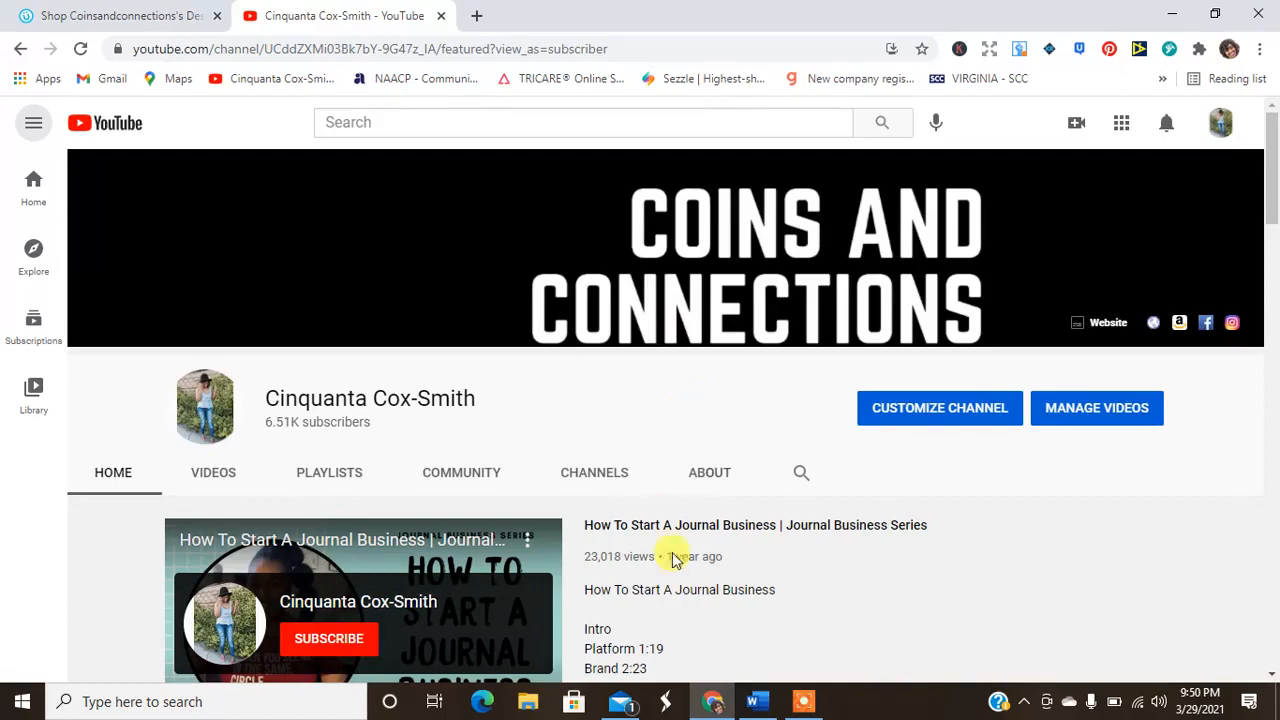
left_click(803, 701)
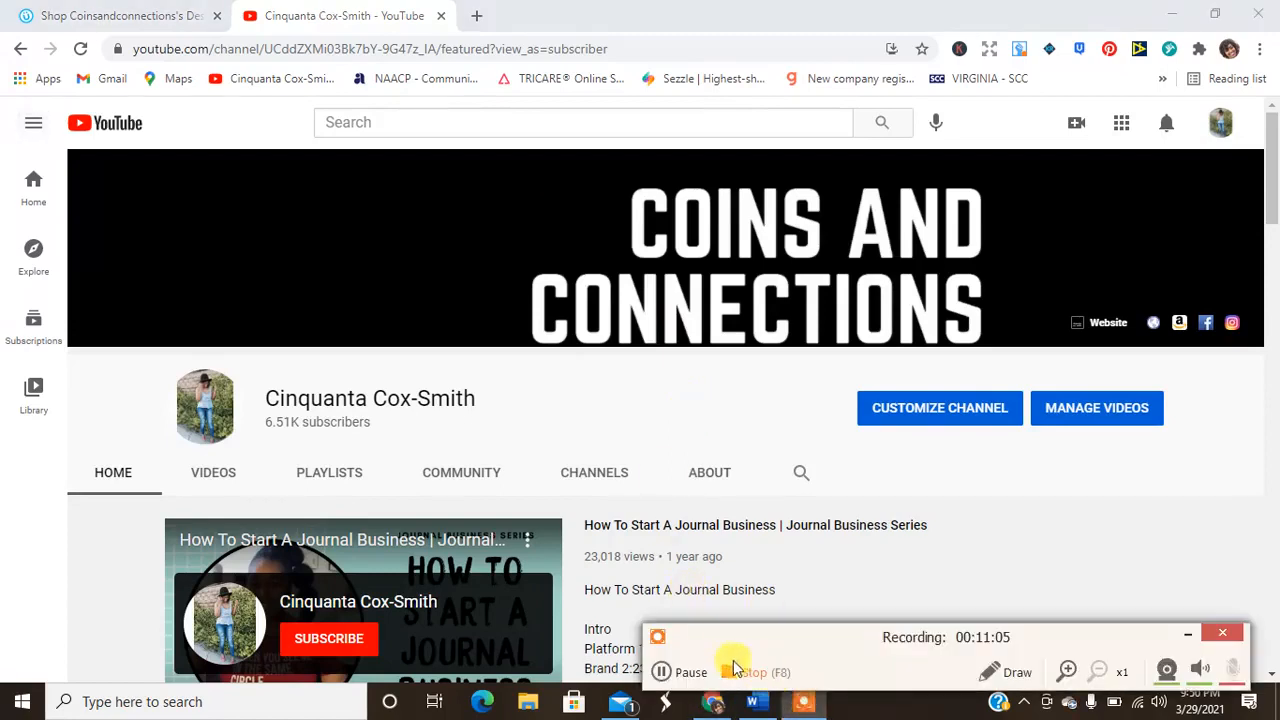